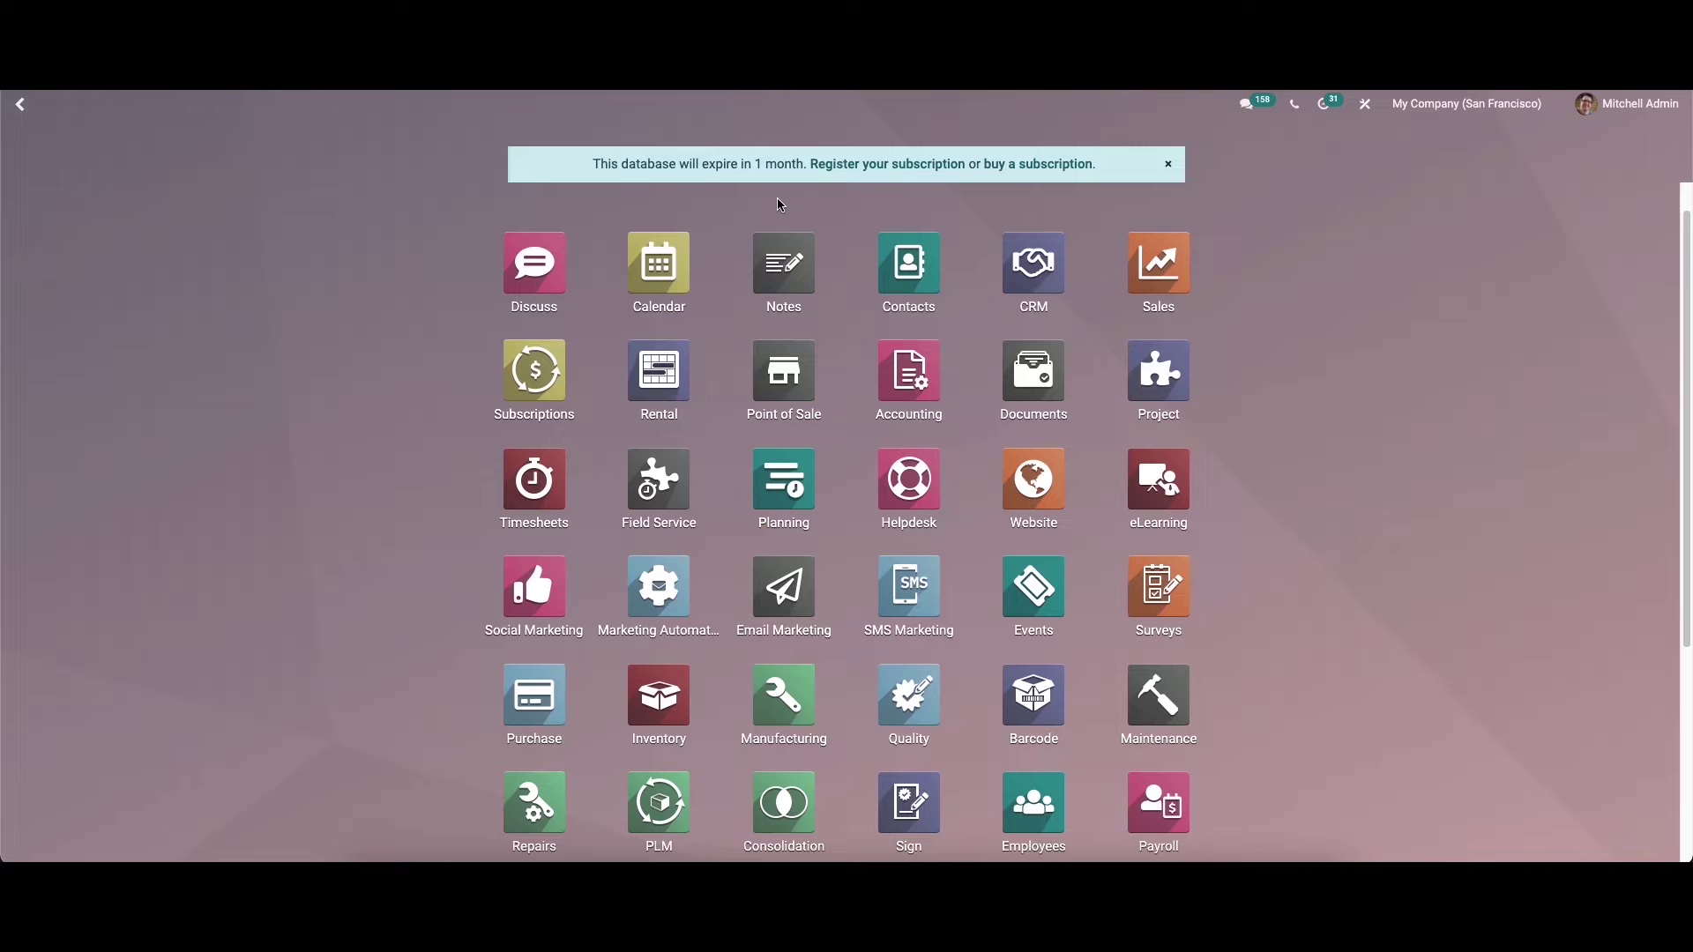
- Open the Time Off app, view the 2021 yearly calendar and return to 2022
type("ti")
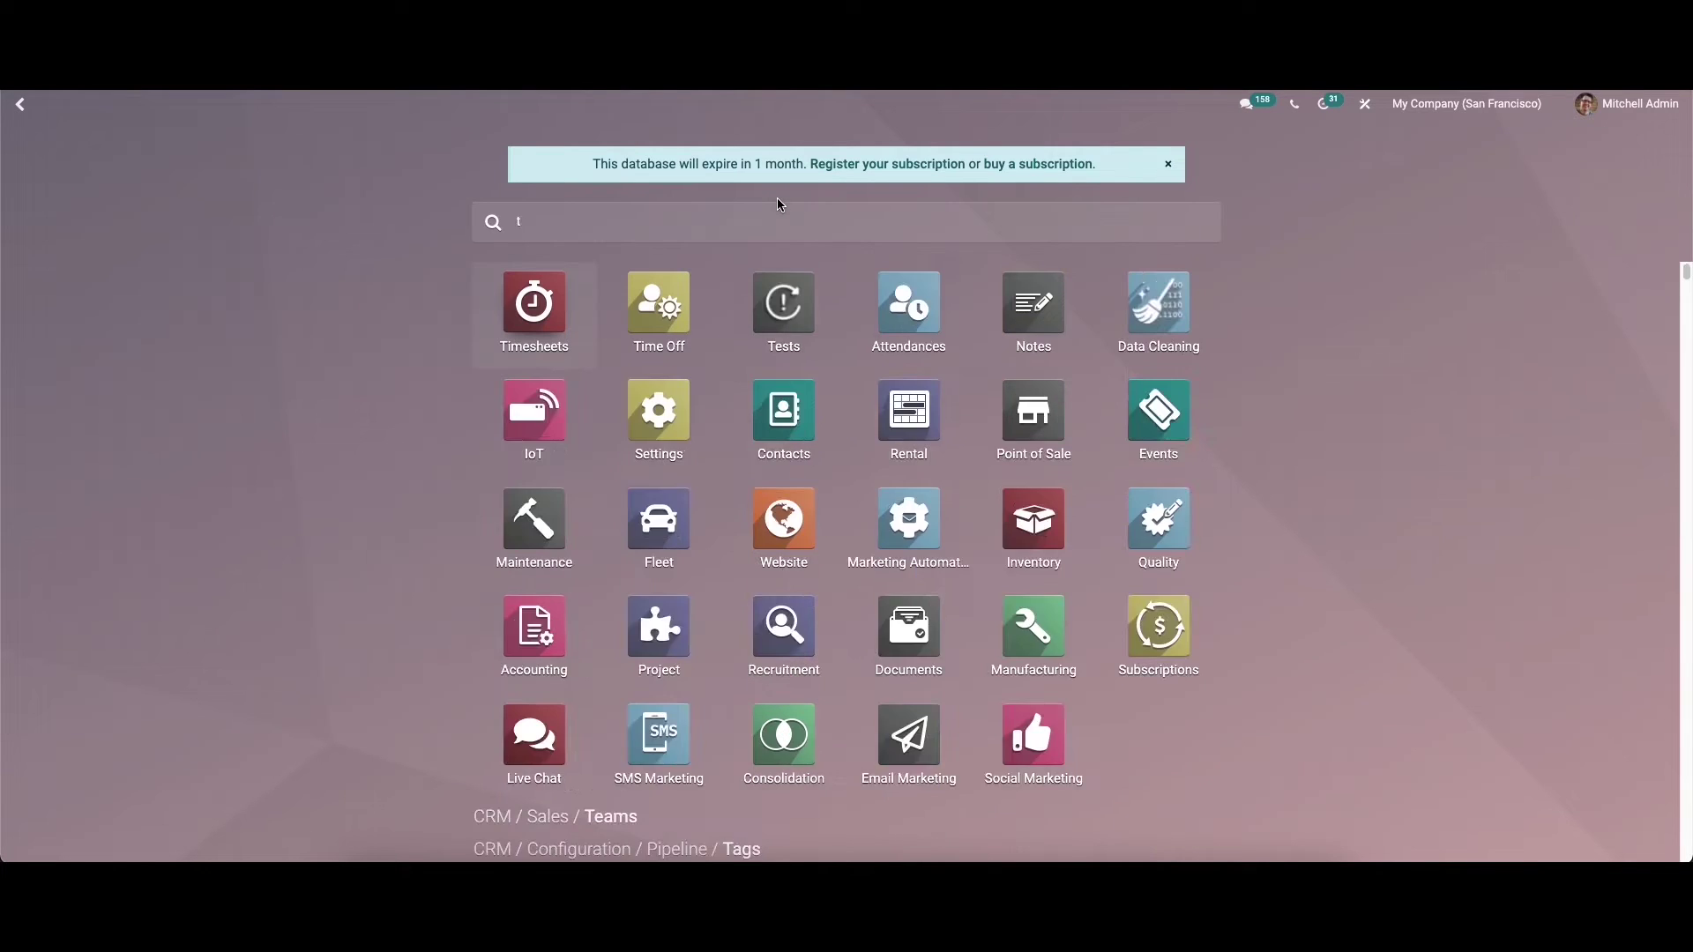
left_click(649, 328)
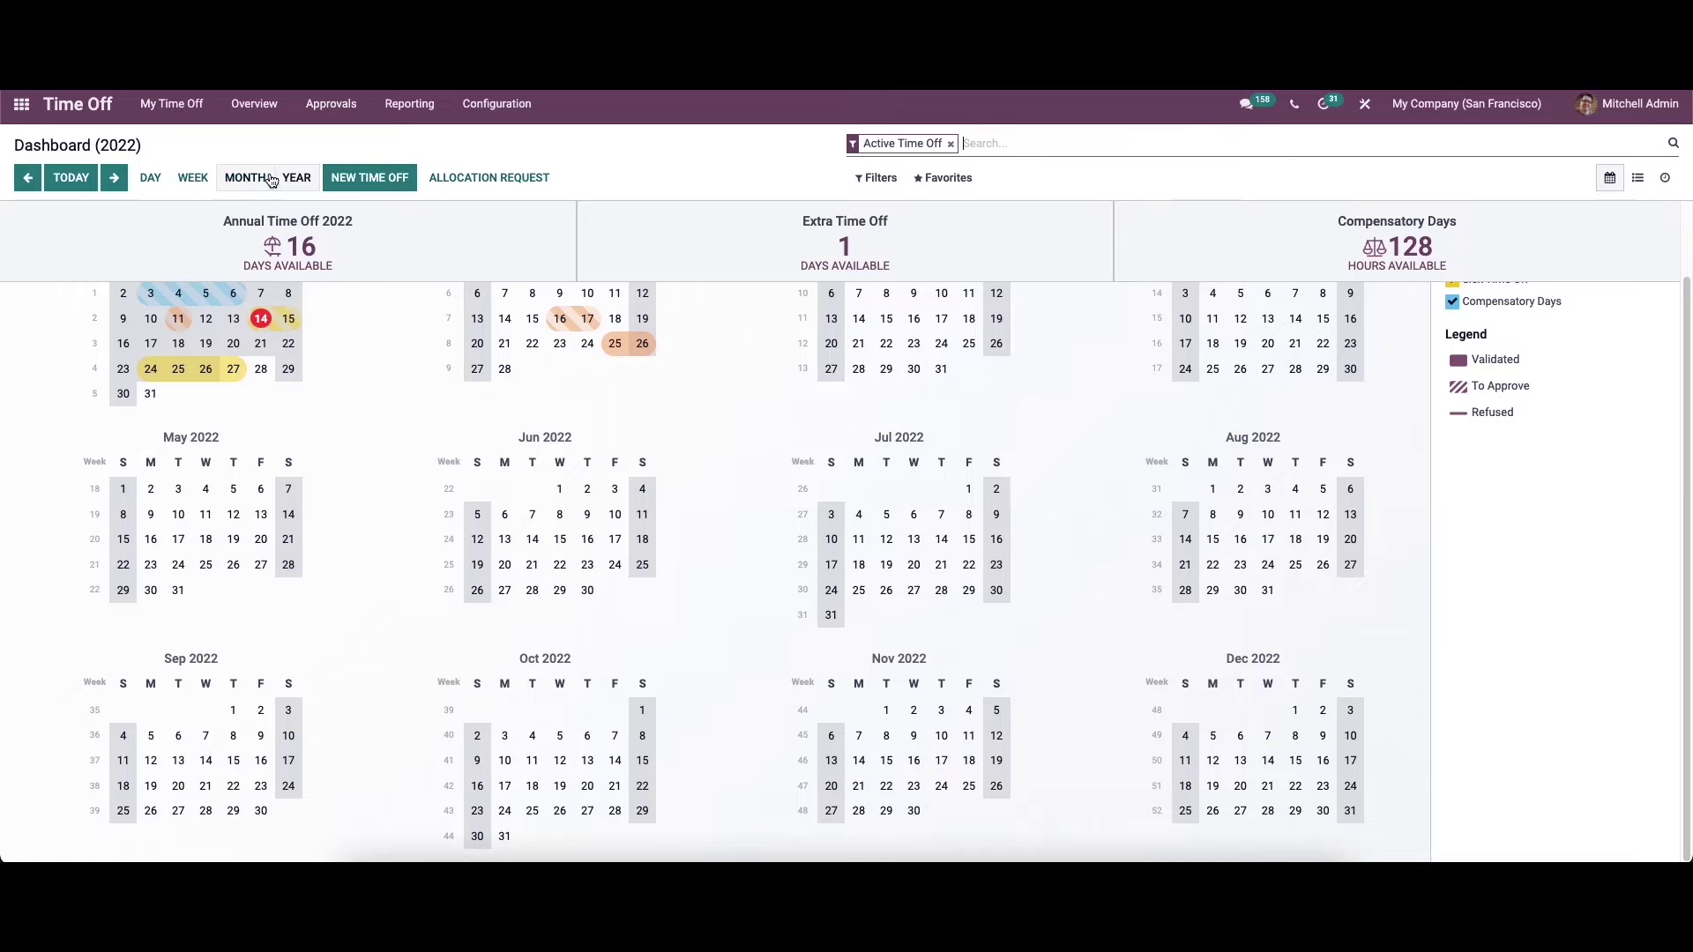
left_click(29, 179)
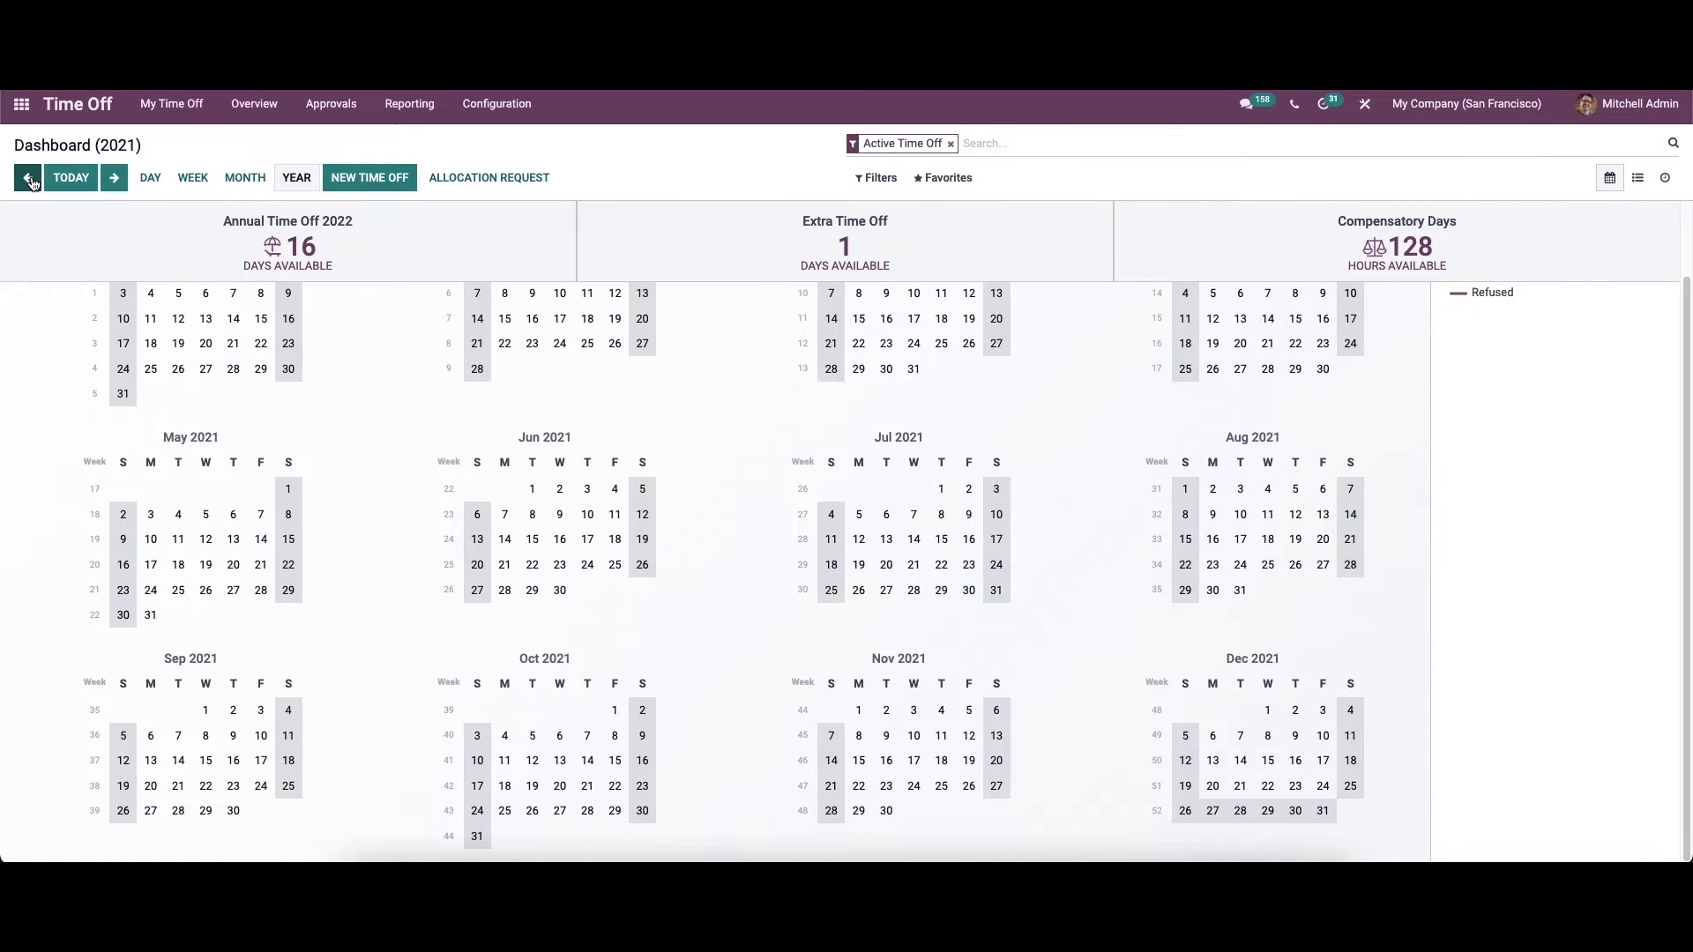
left_click(115, 179)
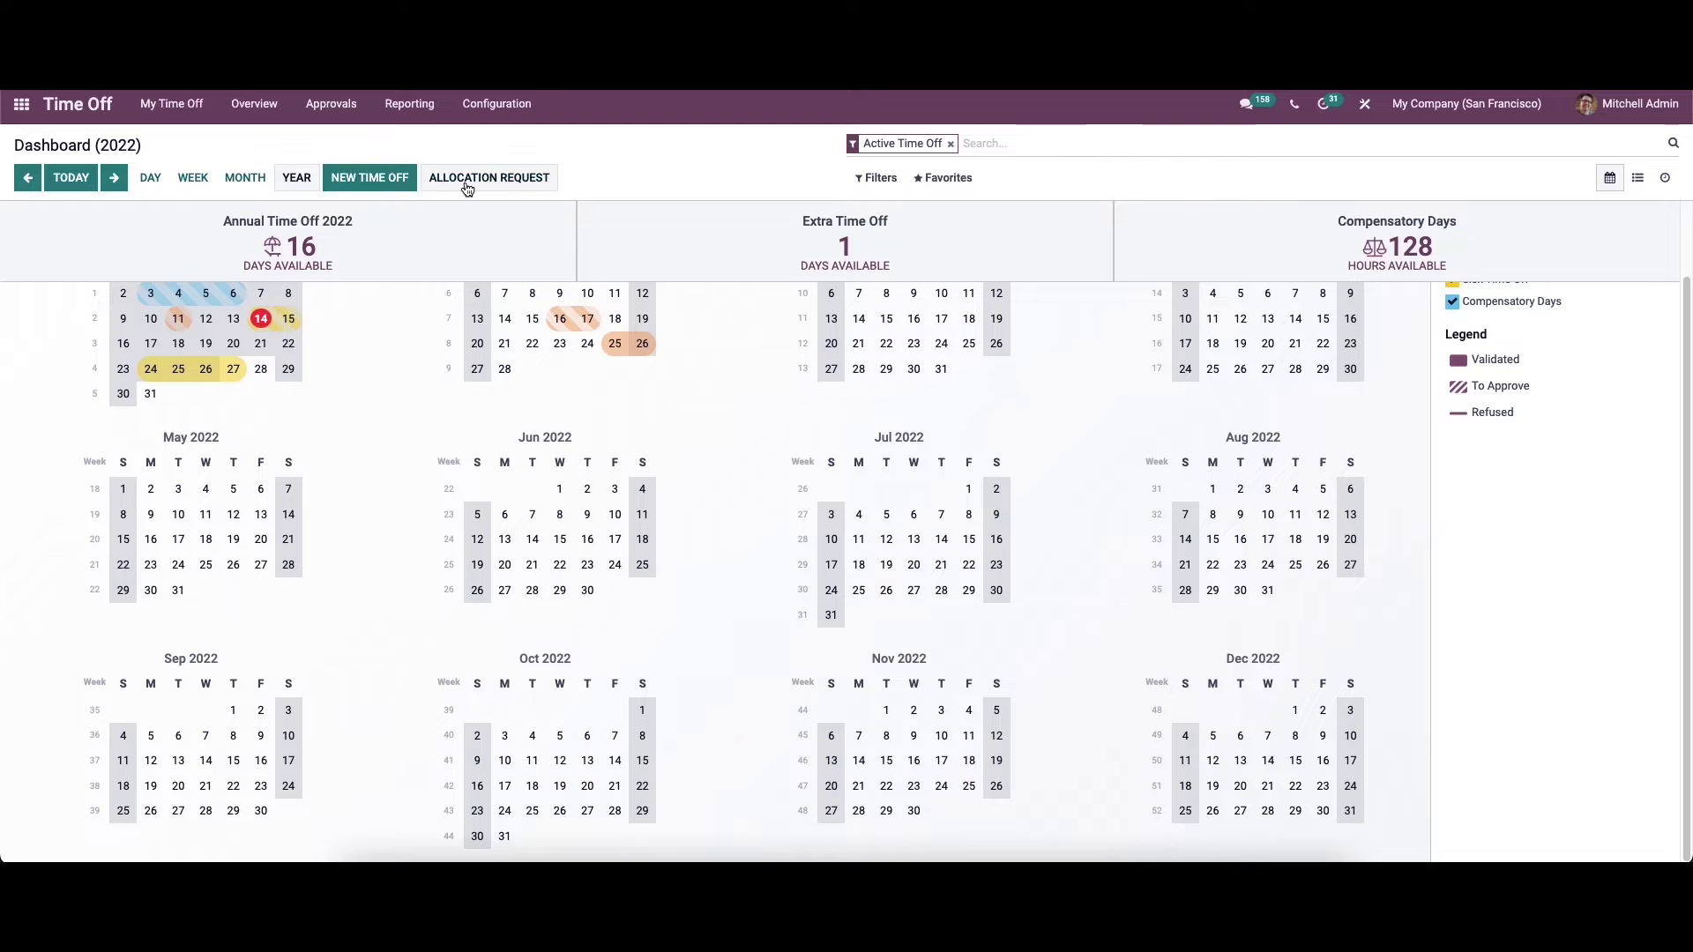
- View the forms for a new time off and a new allocation request, discarding both
left_click(394, 183)
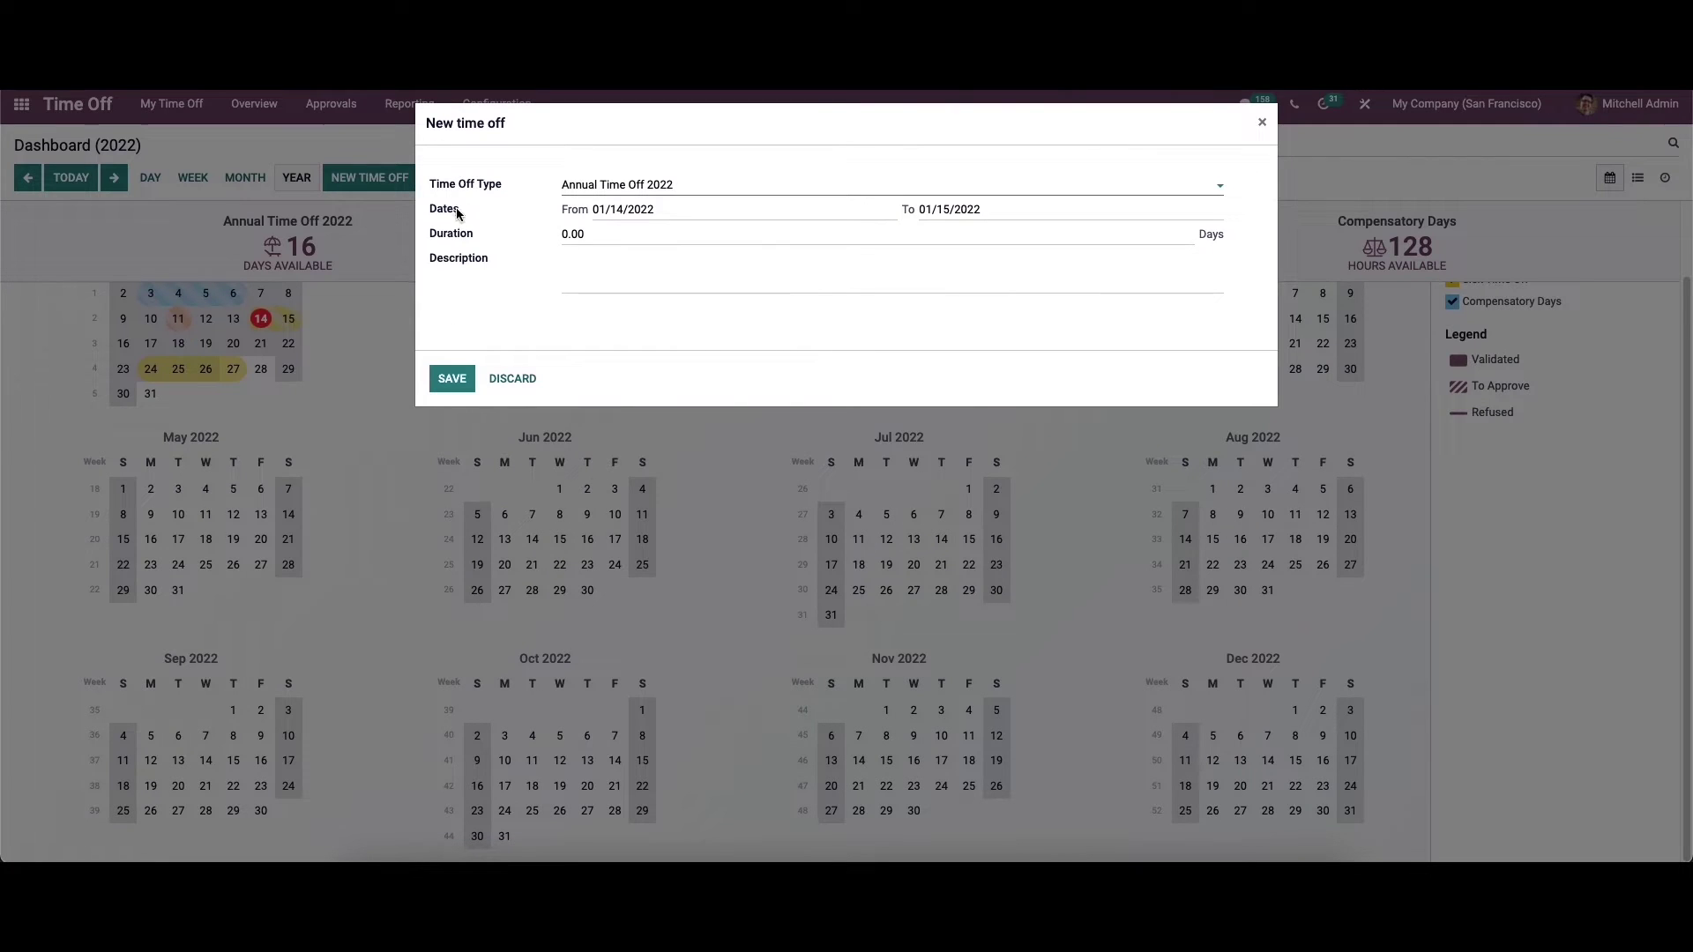
left_click(523, 380)
left_click(446, 179)
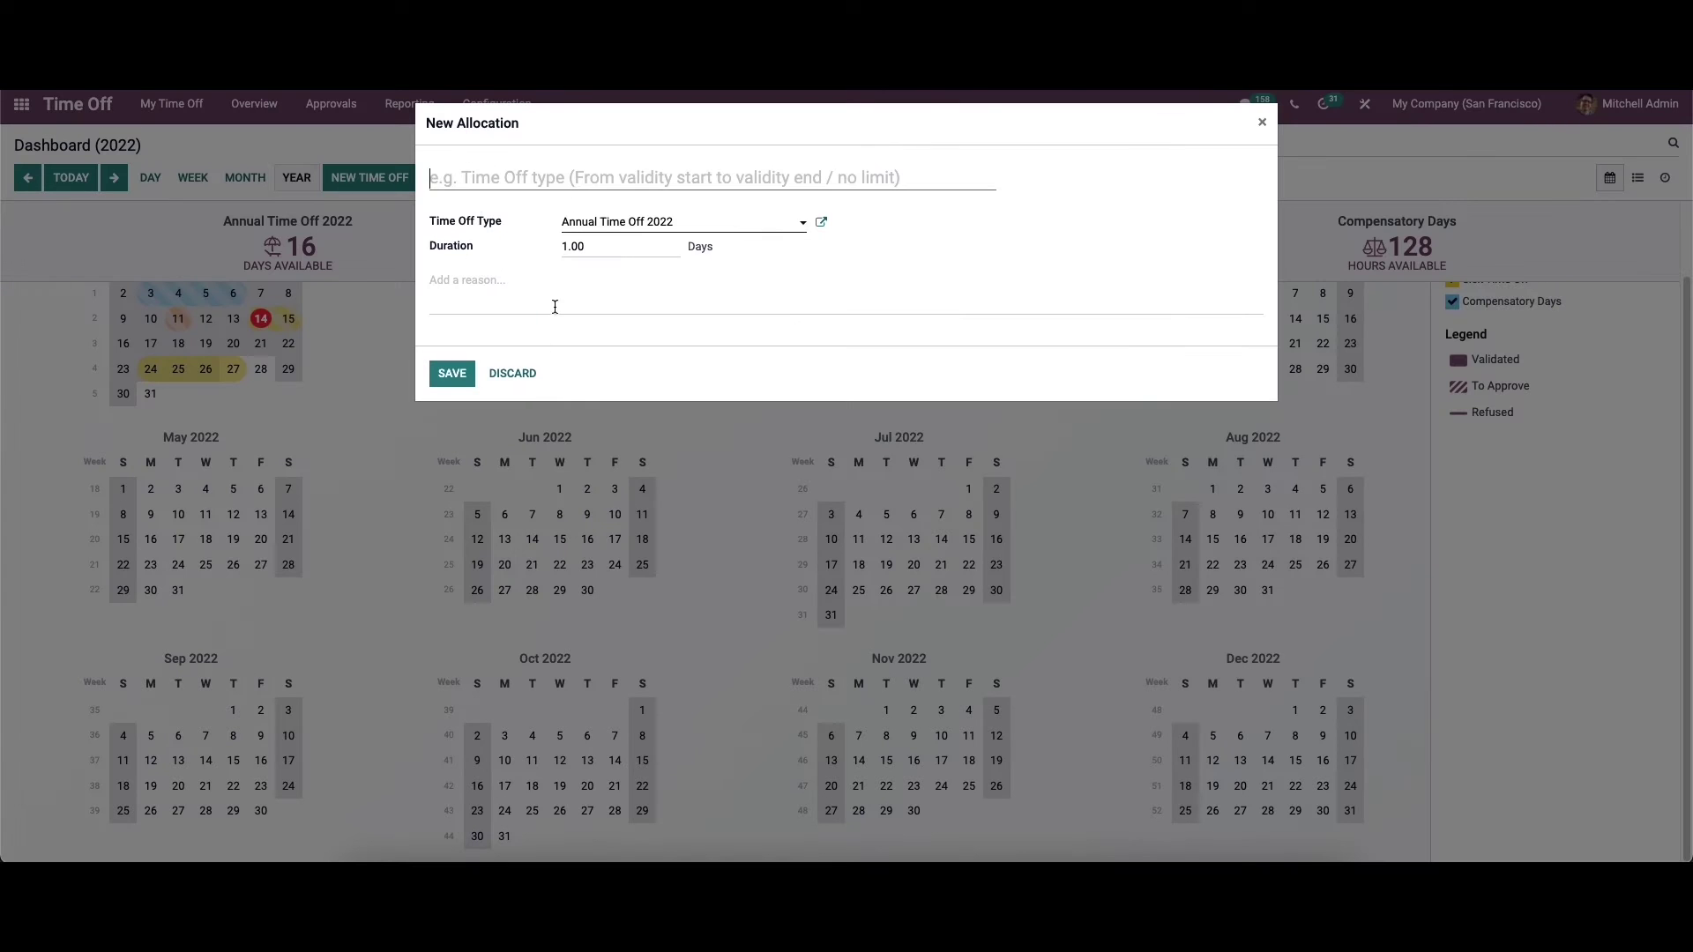
left_click(510, 372)
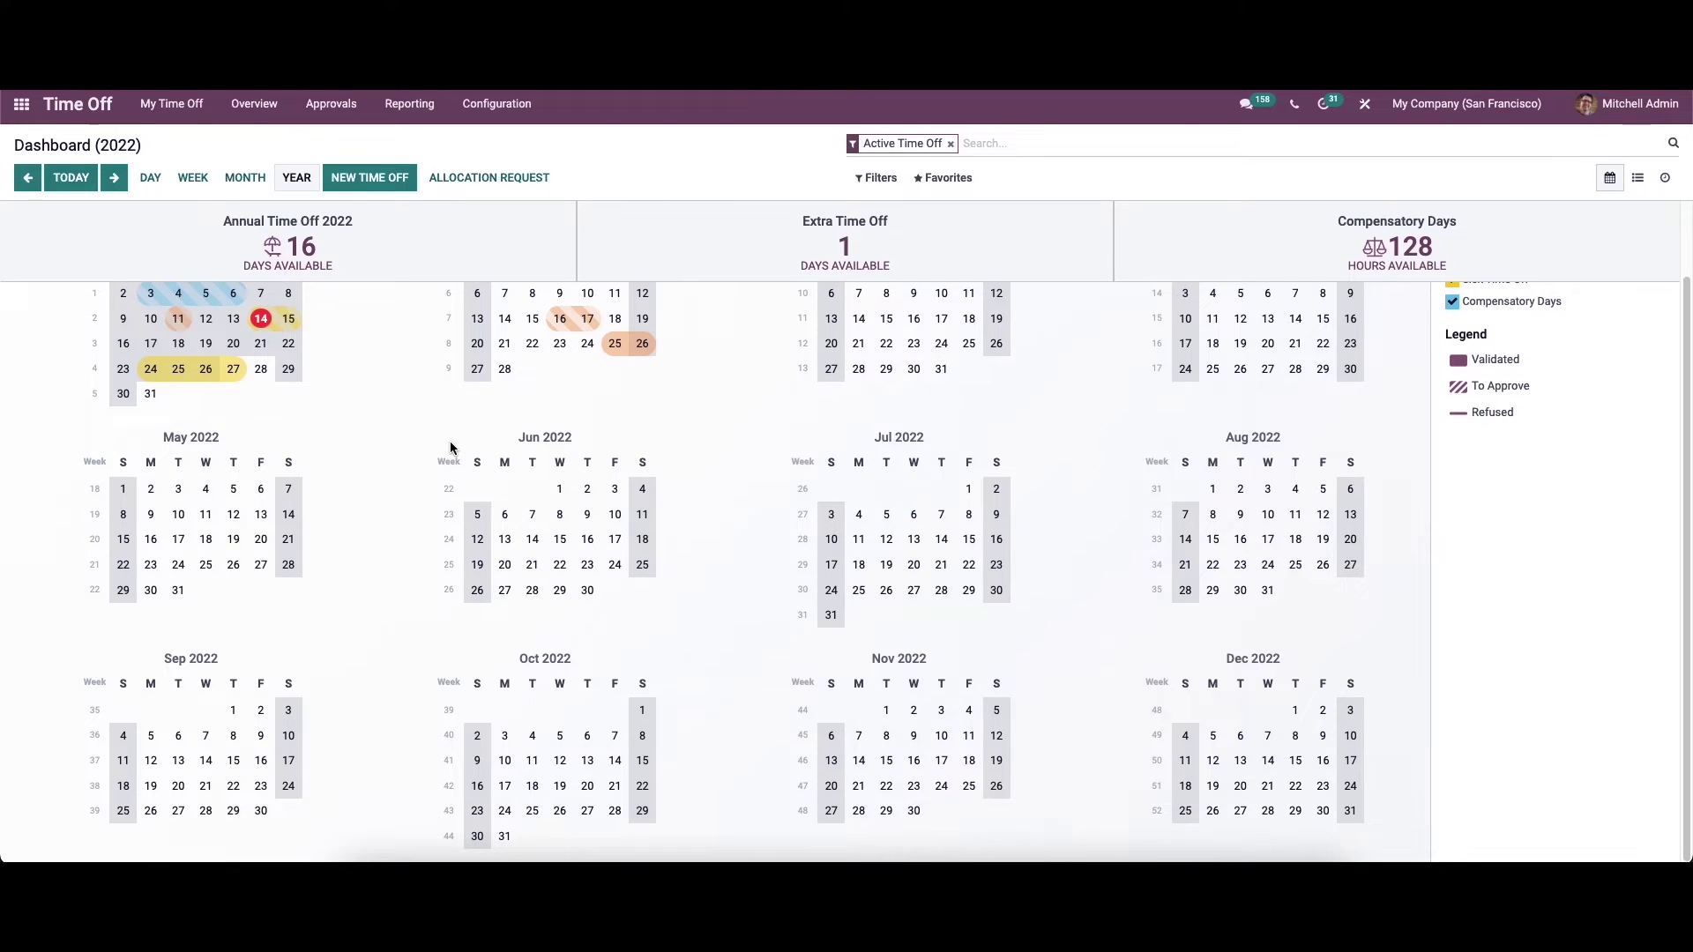
- Examine the 2022 calendar's time off entries and toggle the filter for all time off types
scroll(451, 441, "up", 1)
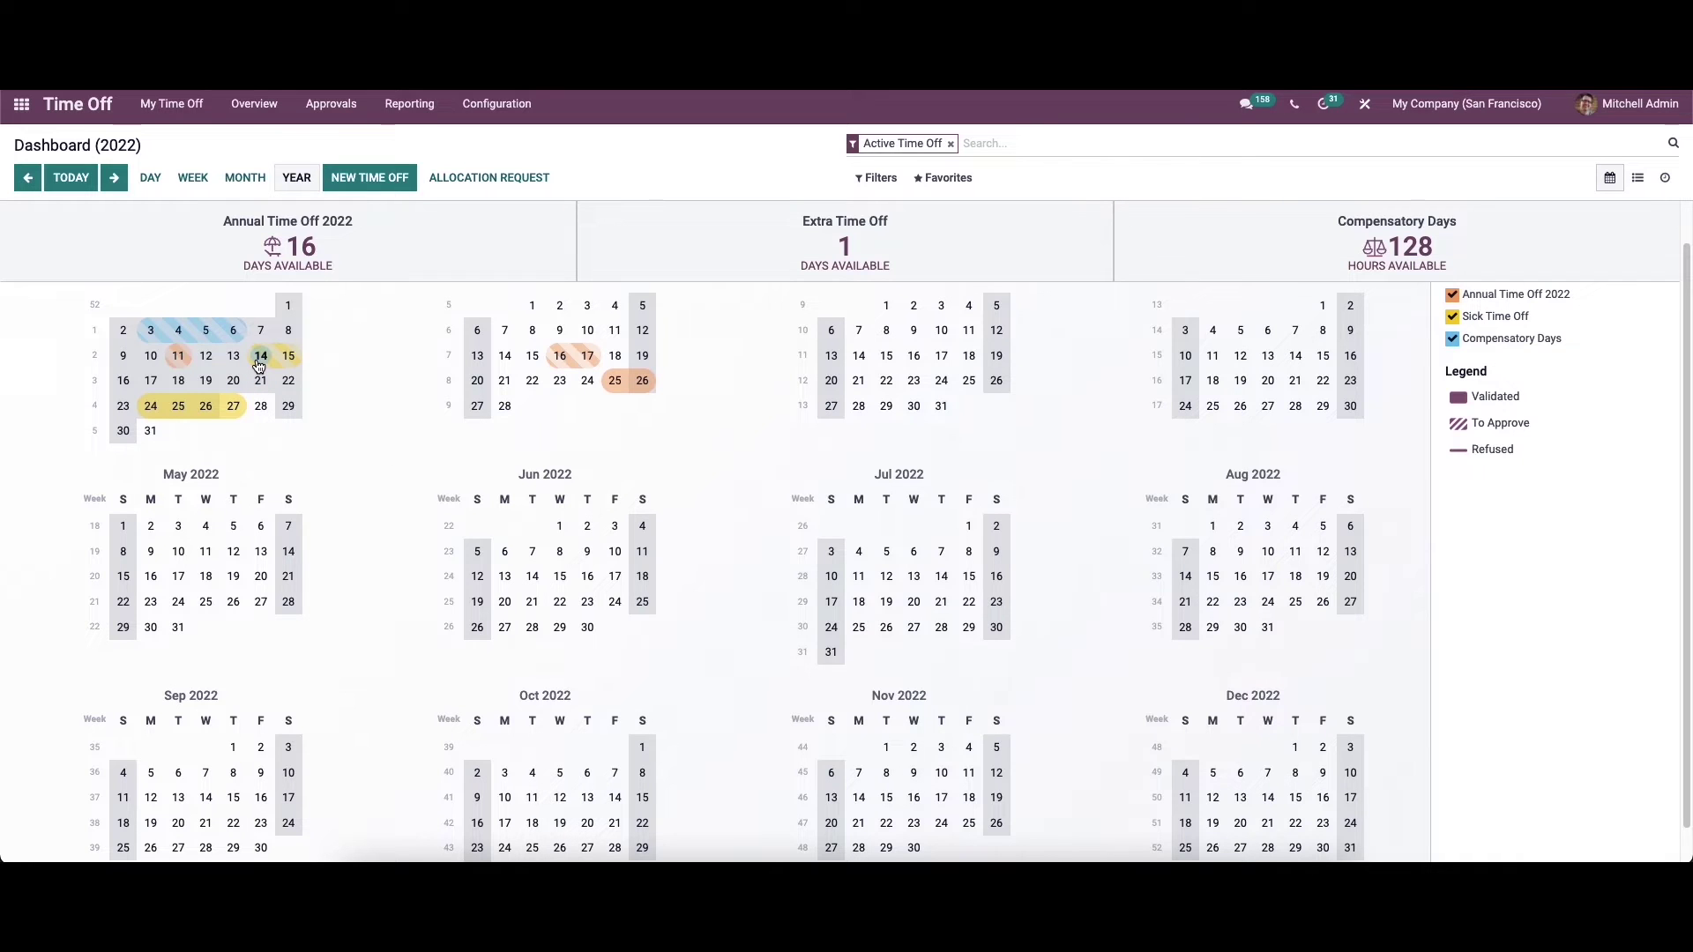
scroll(1464, 388, "up", 1)
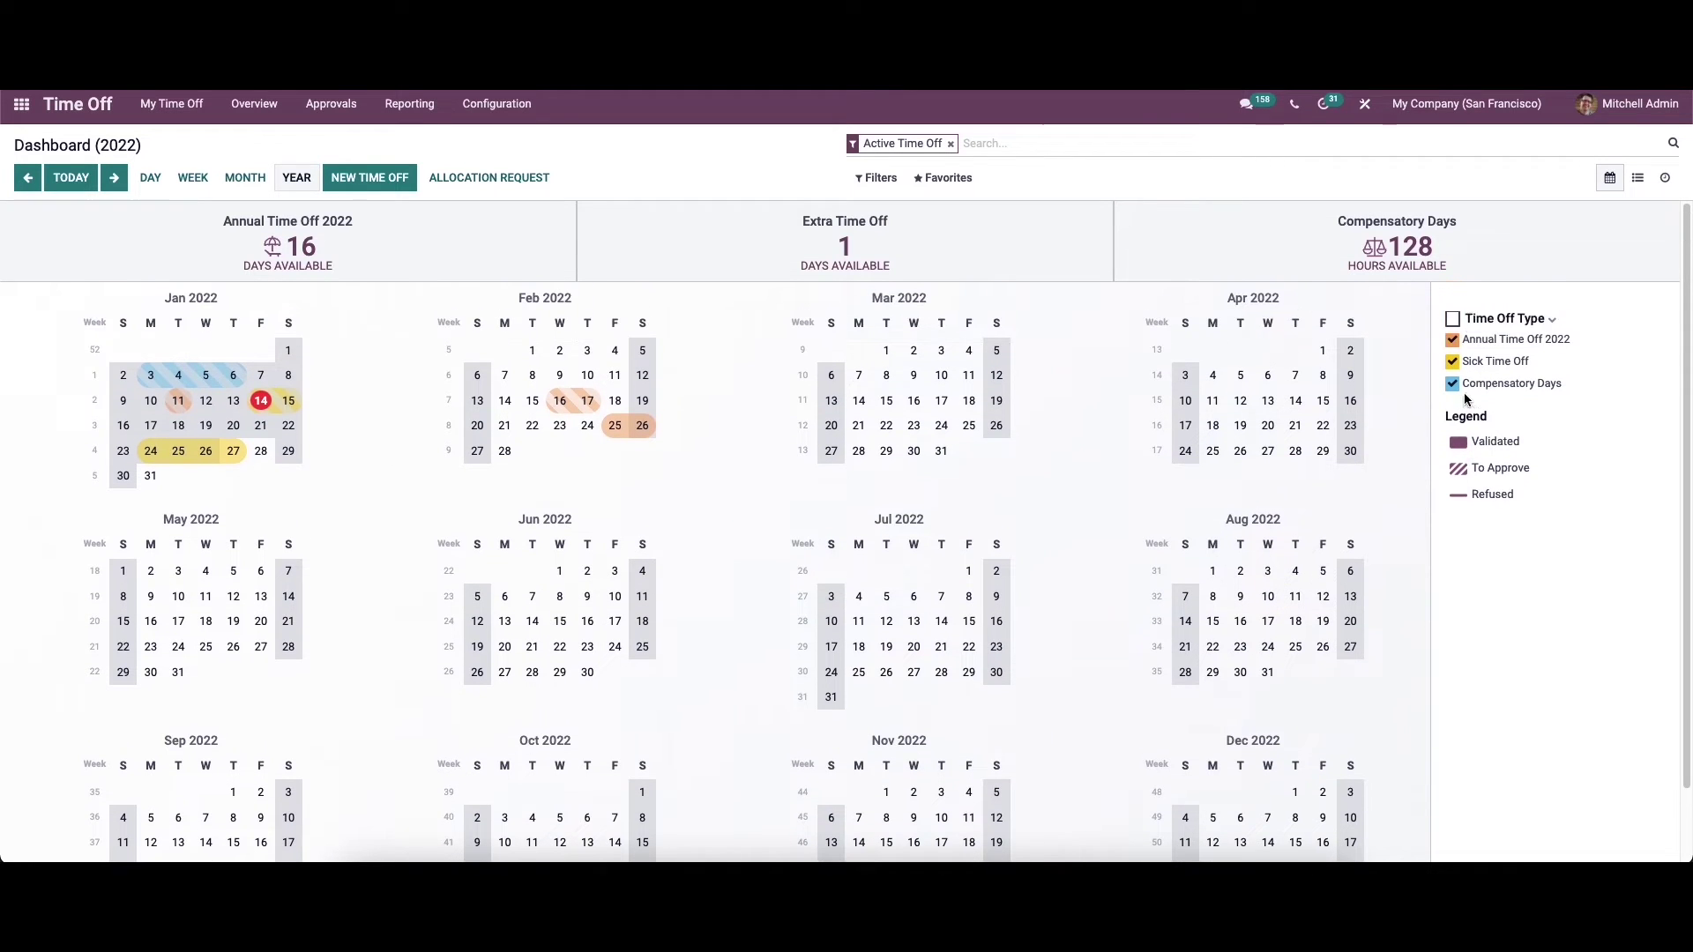
left_click(1454, 321)
left_click(1453, 321)
- View the time off records as a list and as activities, and return to the calendar view
left_click(1638, 177)
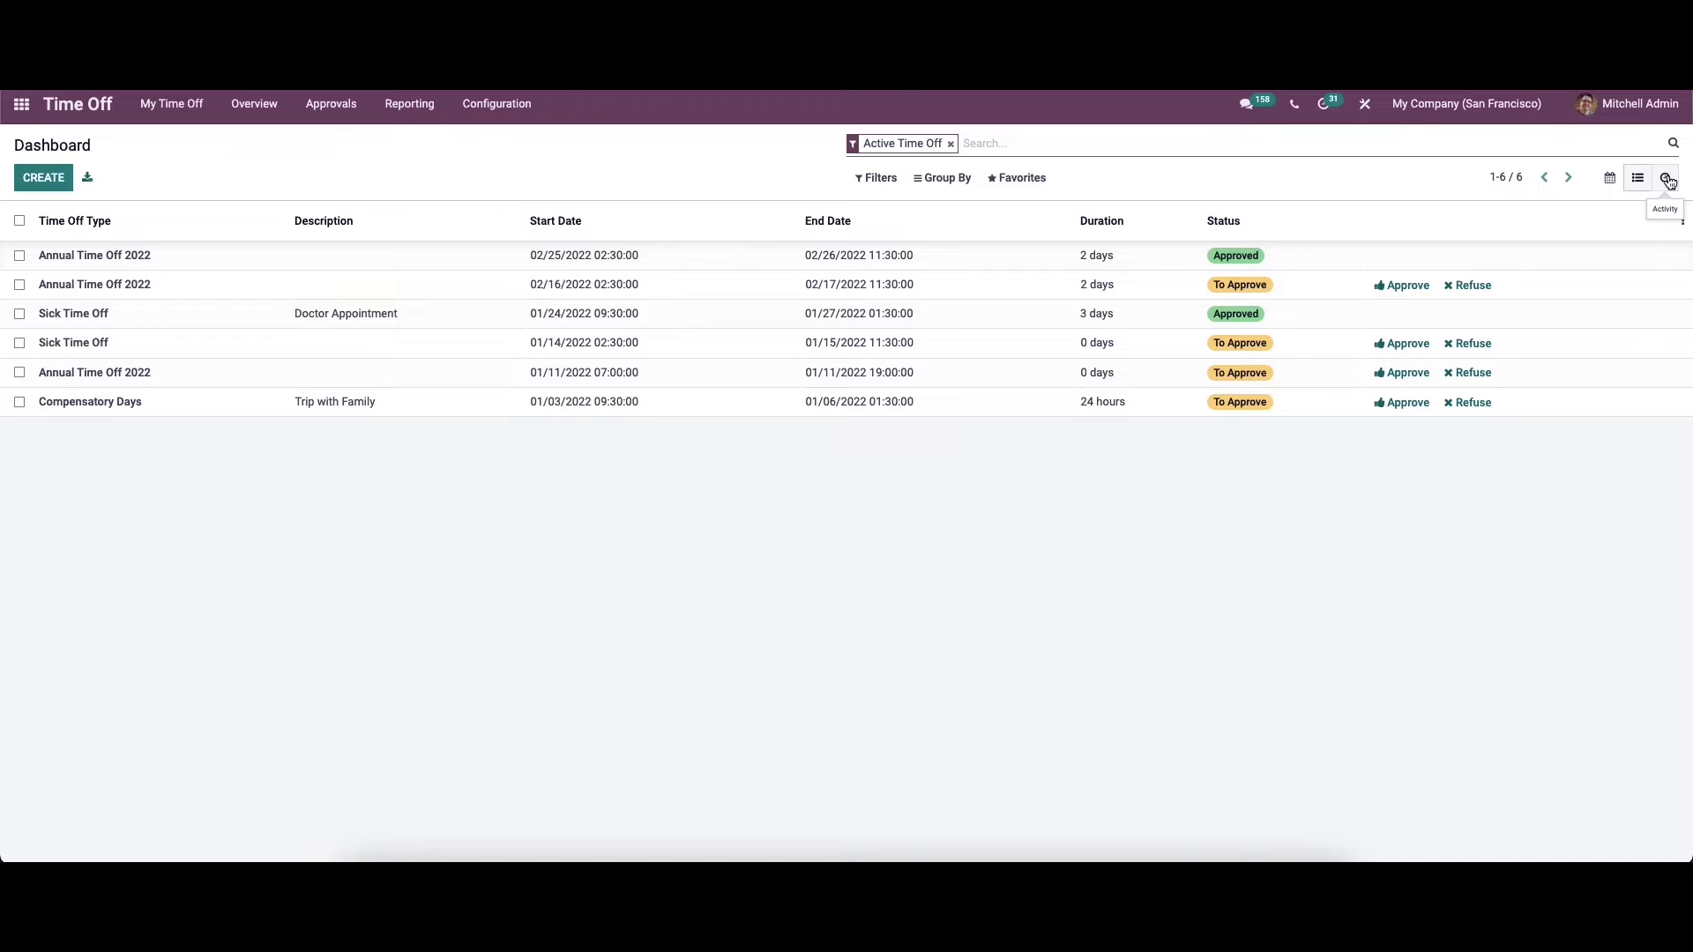
left_click(1611, 179)
left_click(1664, 179)
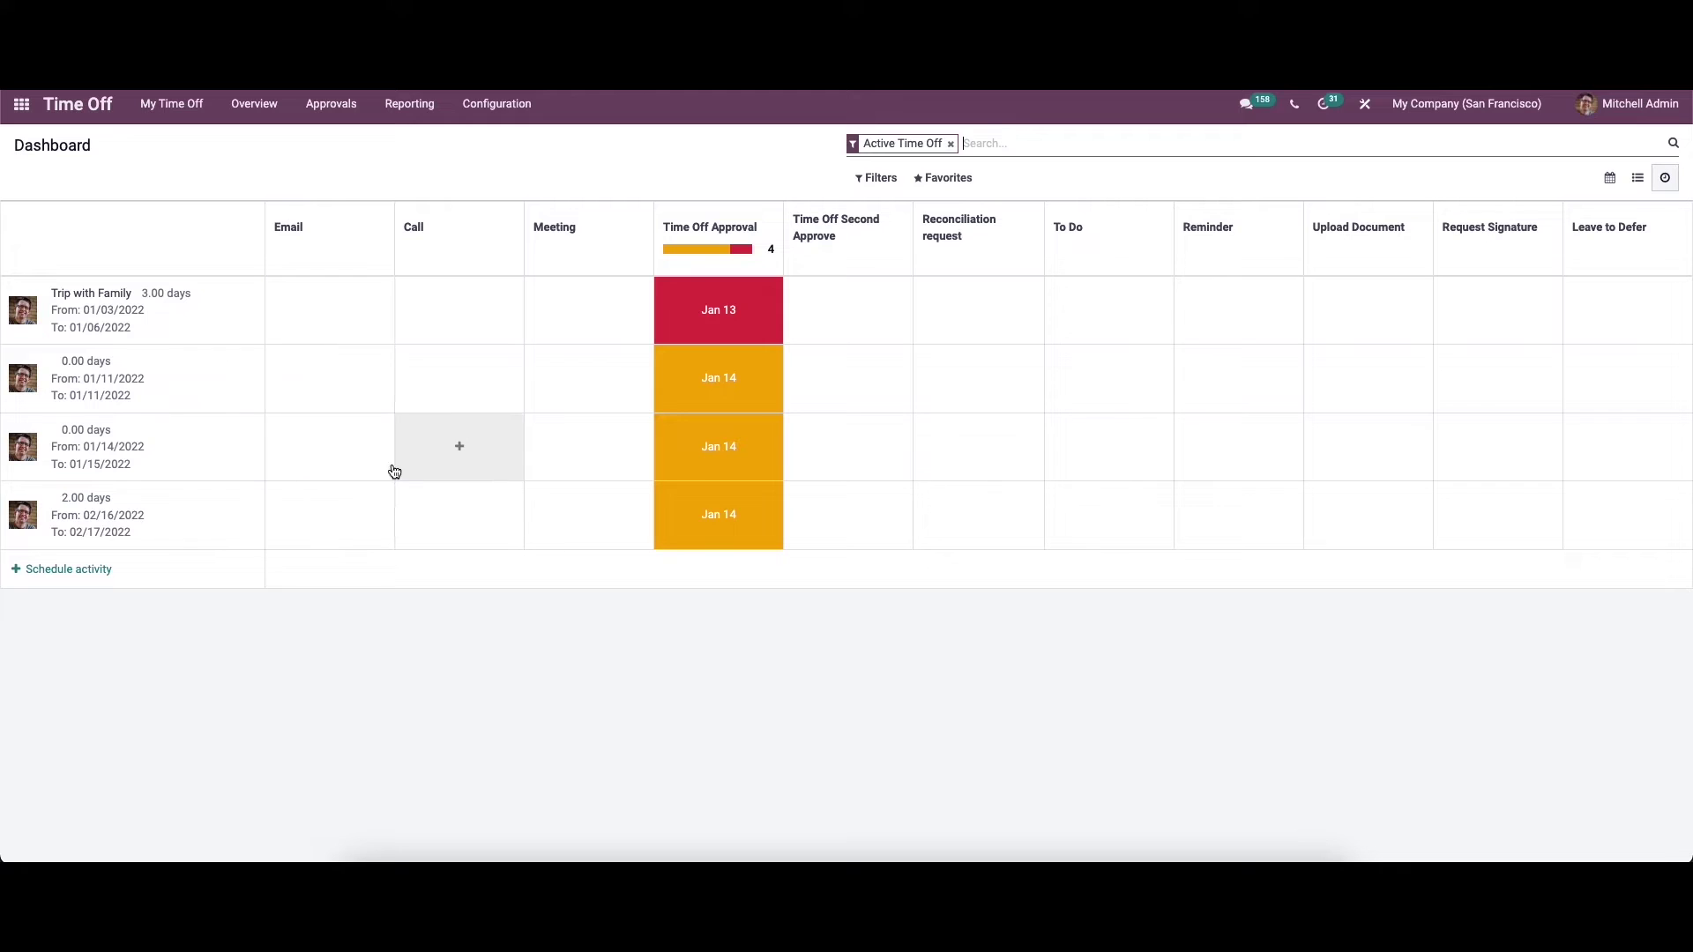
left_click(1611, 179)
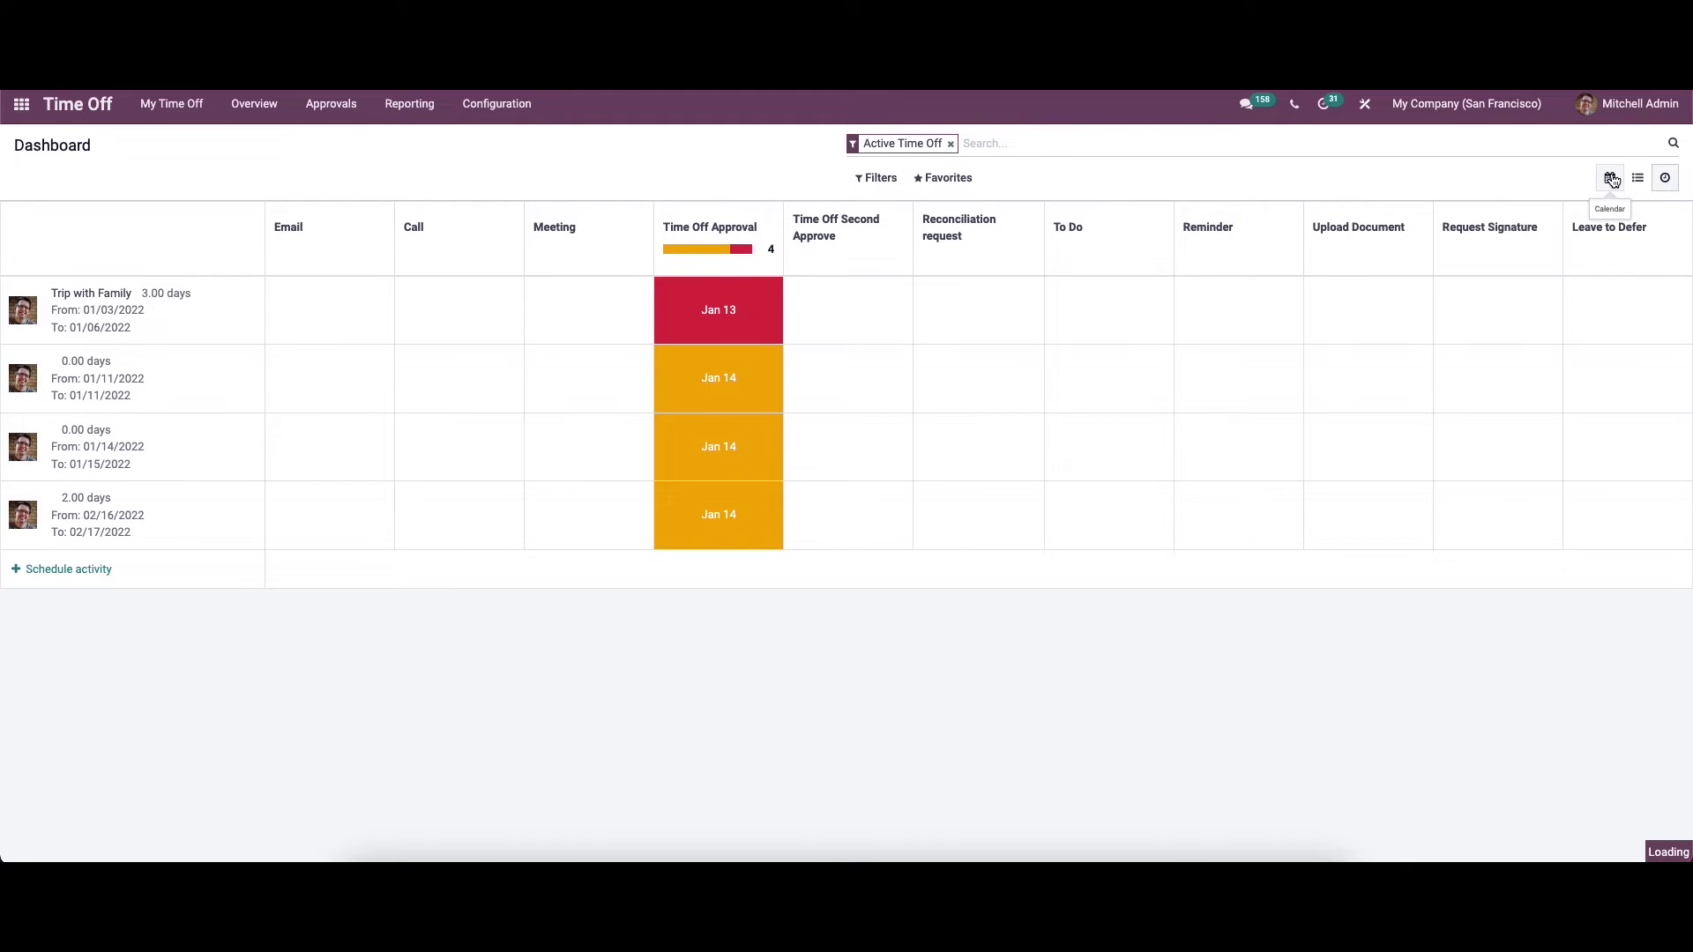
- Look through the dashboard's filter and favorites options without applying any
left_click(869, 180)
left_click(913, 184)
left_click(868, 180)
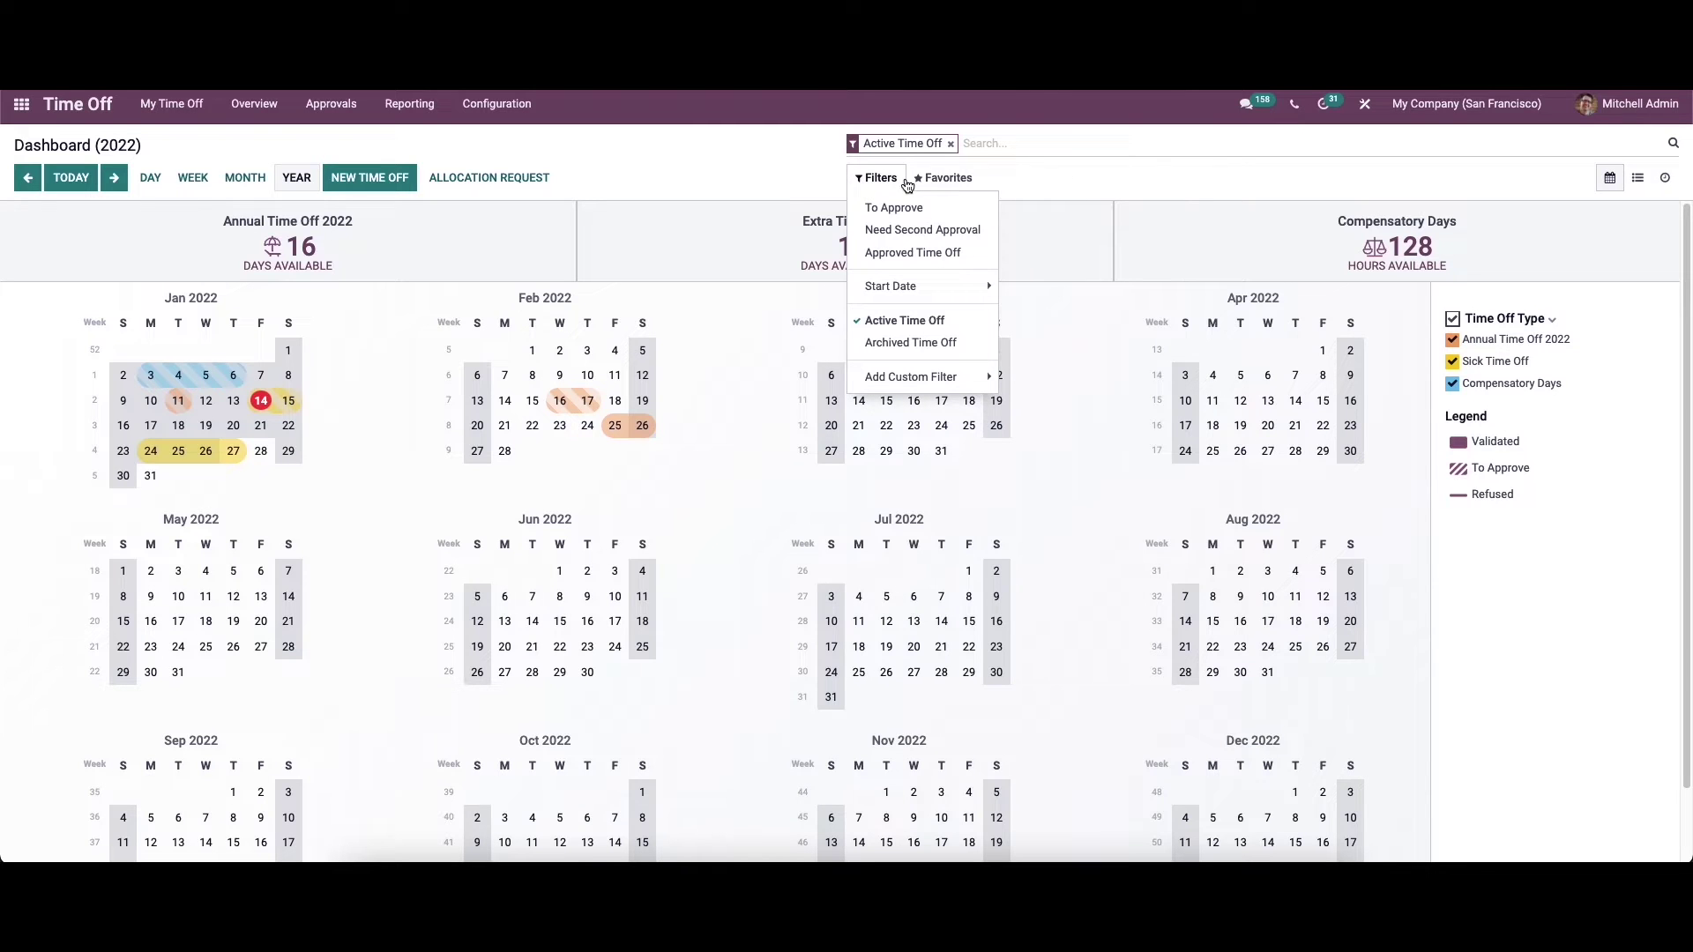
left_click(913, 181)
left_click(869, 180)
left_click(745, 179)
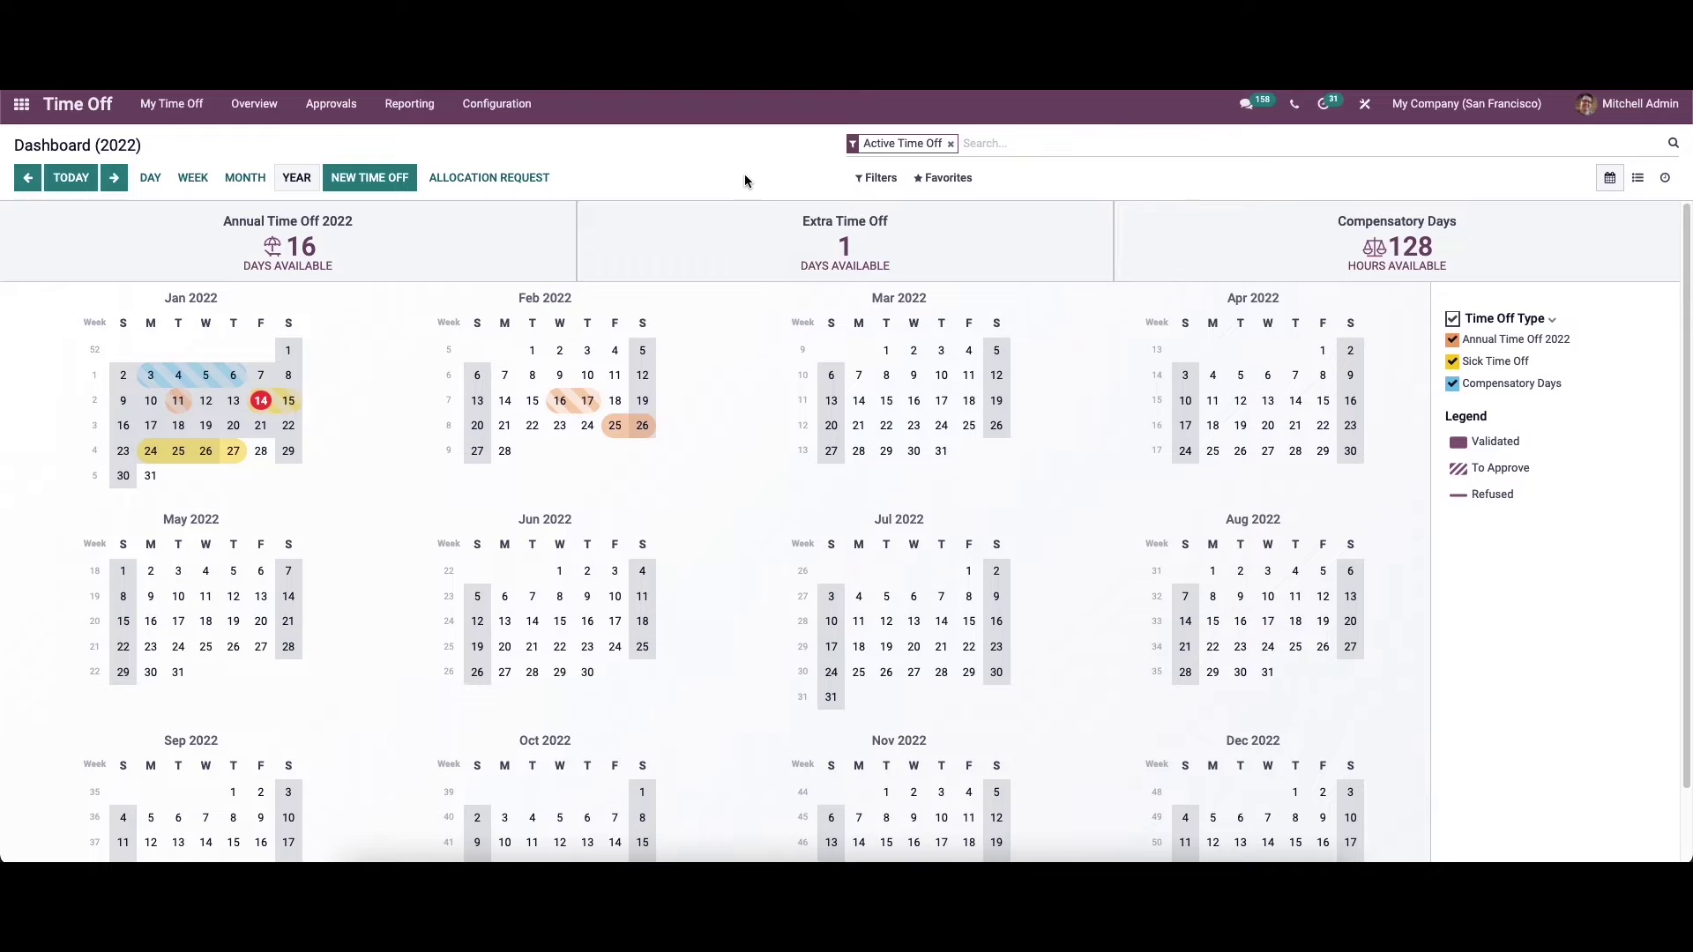
- Start a new request from the My Time Off list with the type Annual Time Off 2022
left_click(158, 104)
left_click(180, 165)
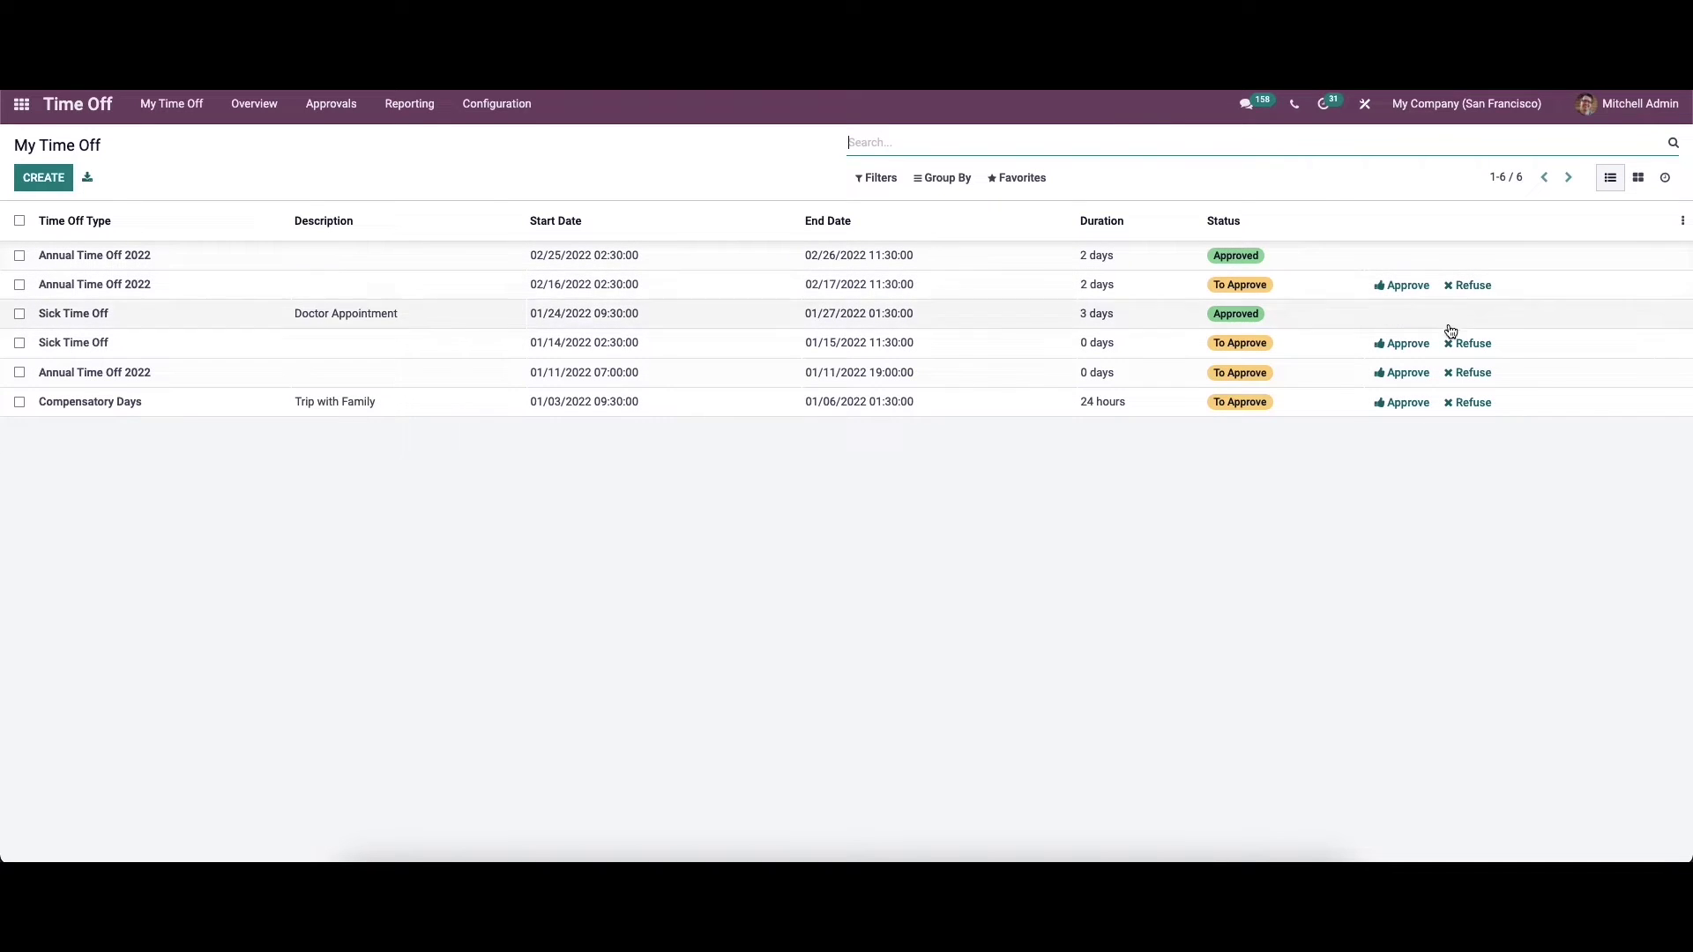
left_click(23, 178)
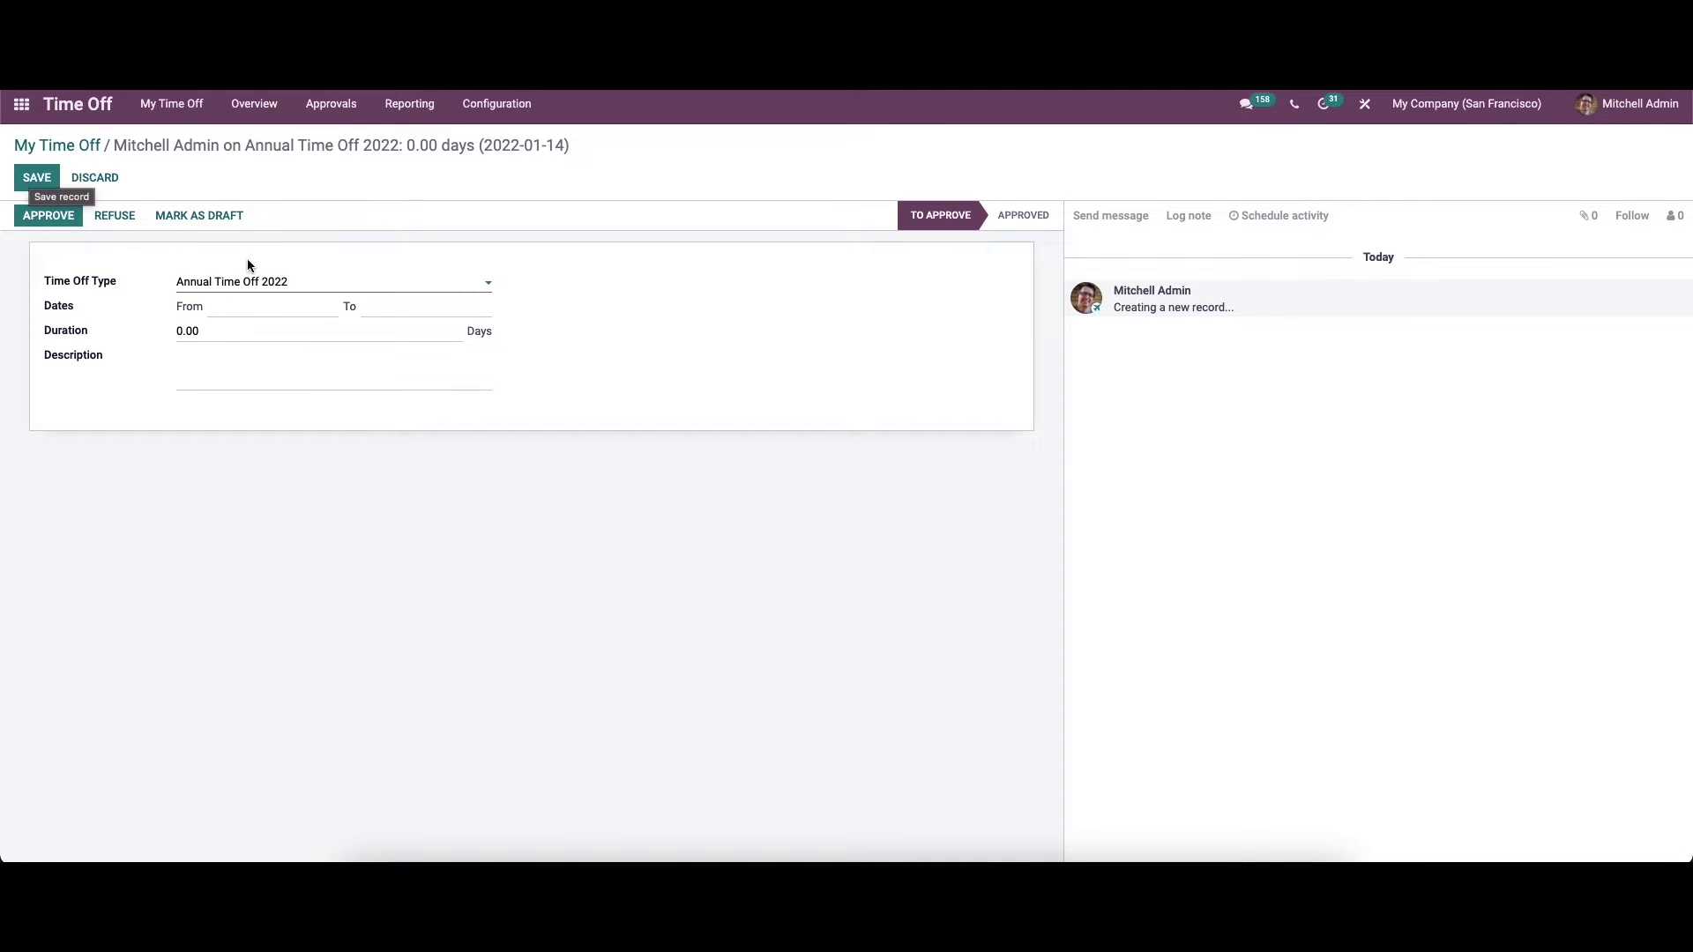
left_click(314, 287)
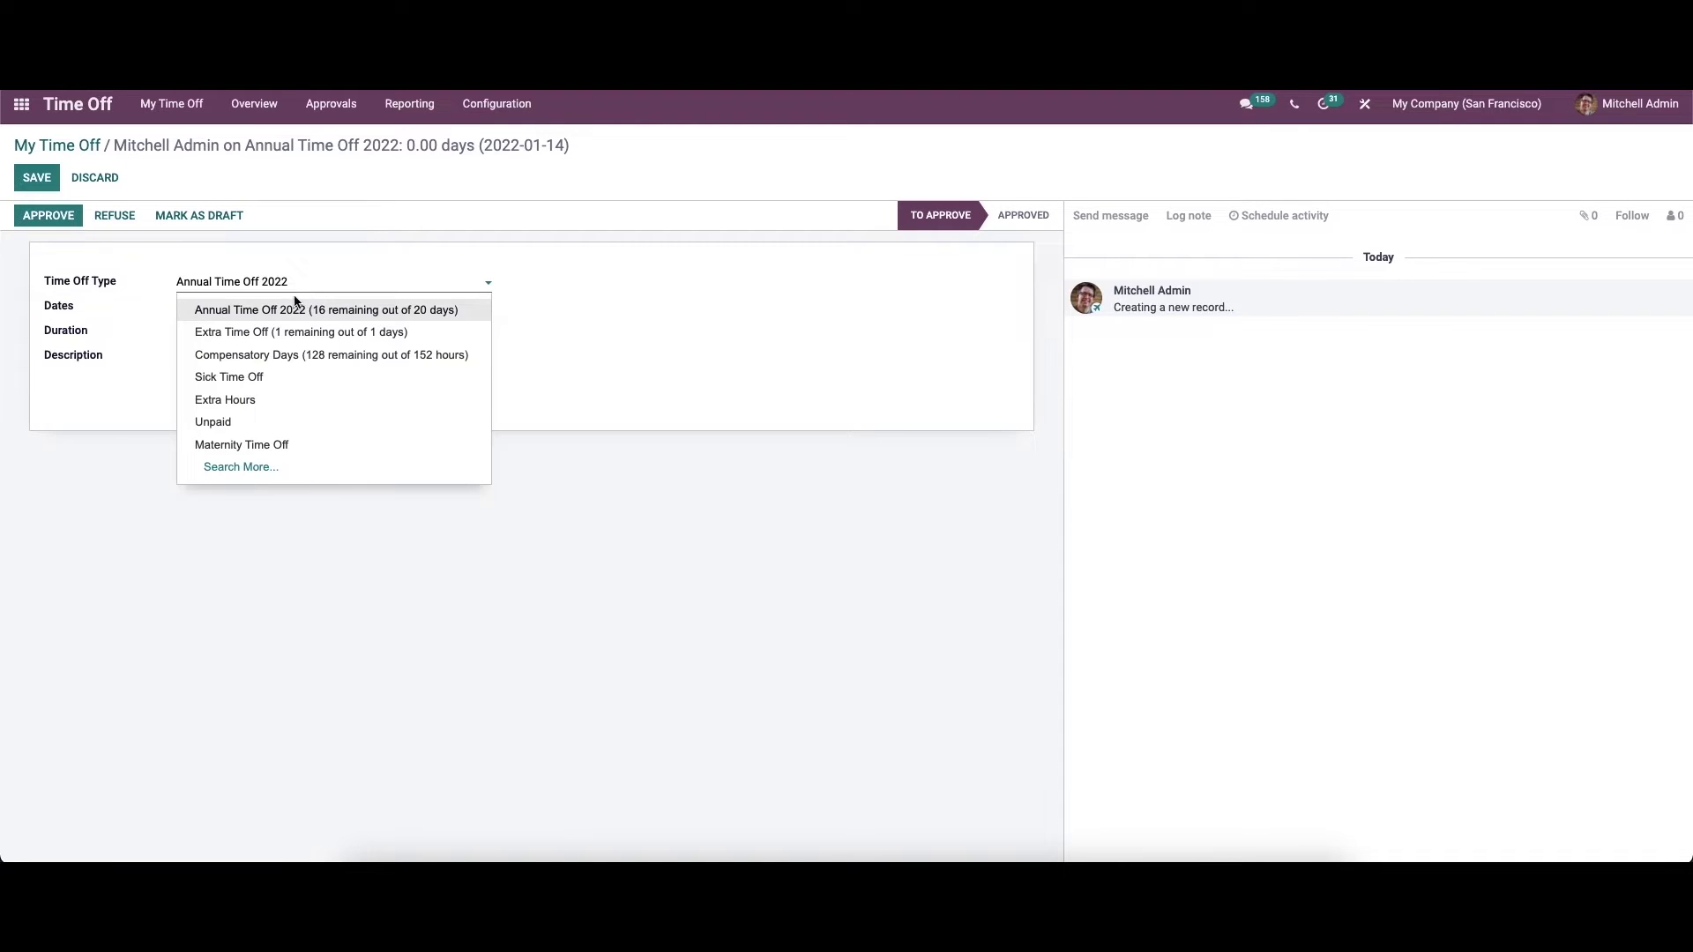
left_click(315, 264)
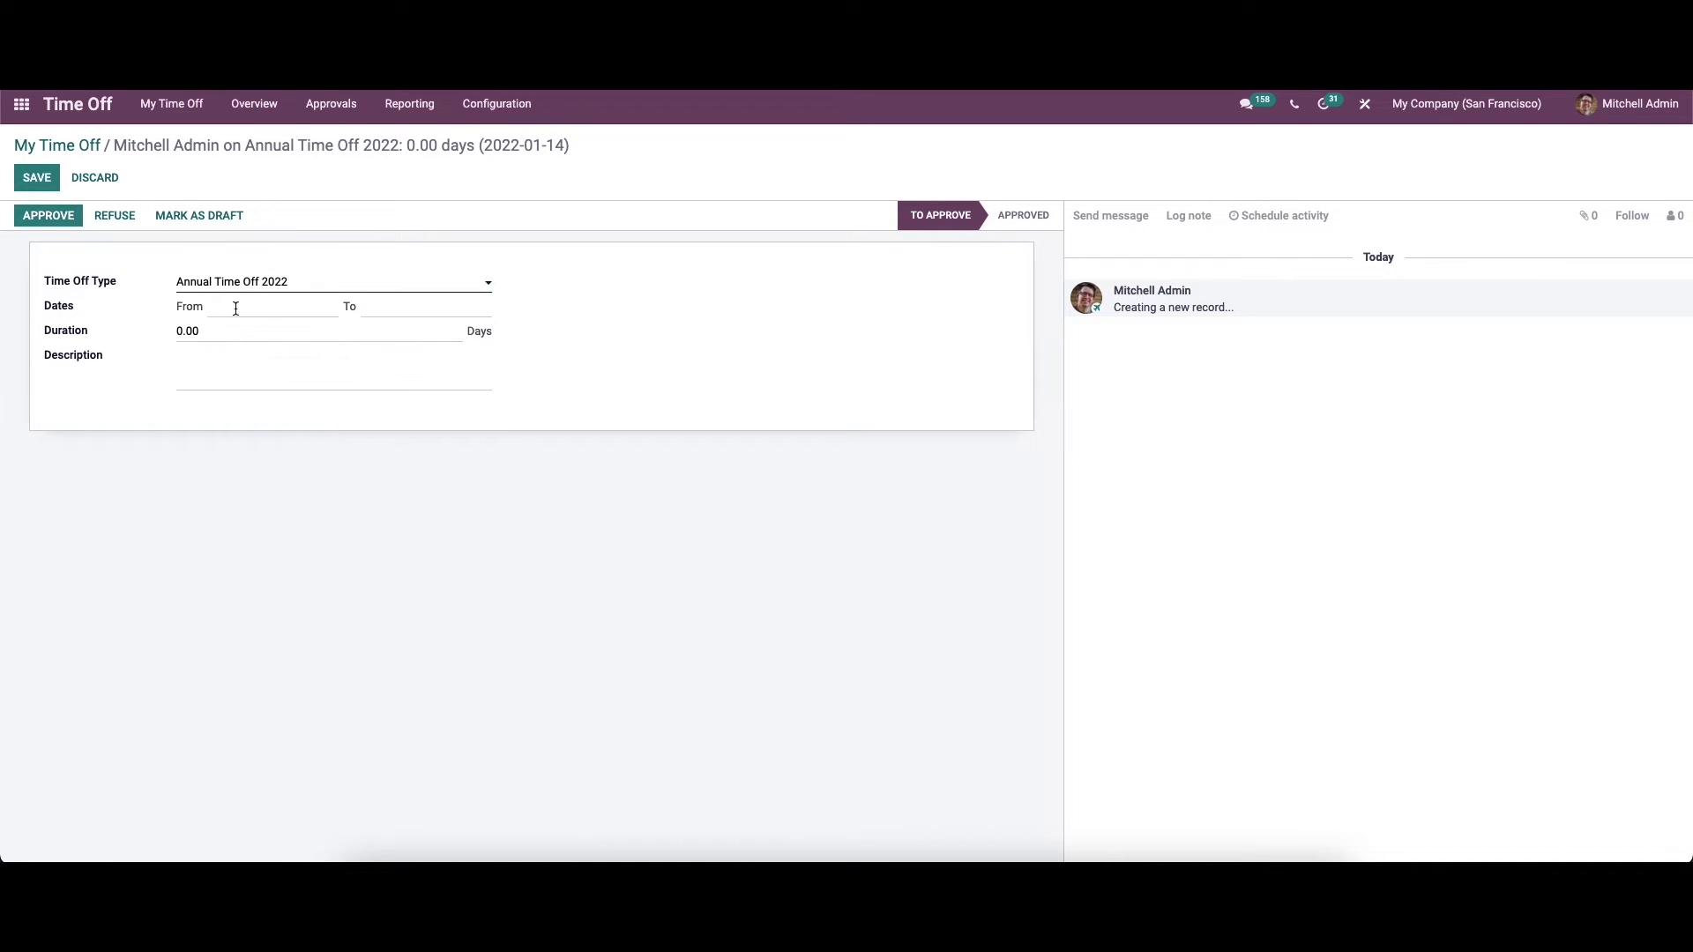
- Set the request's dates from 02/22/2022 to 02/23/2022, save it and return to the My Time Off list
left_click(253, 311)
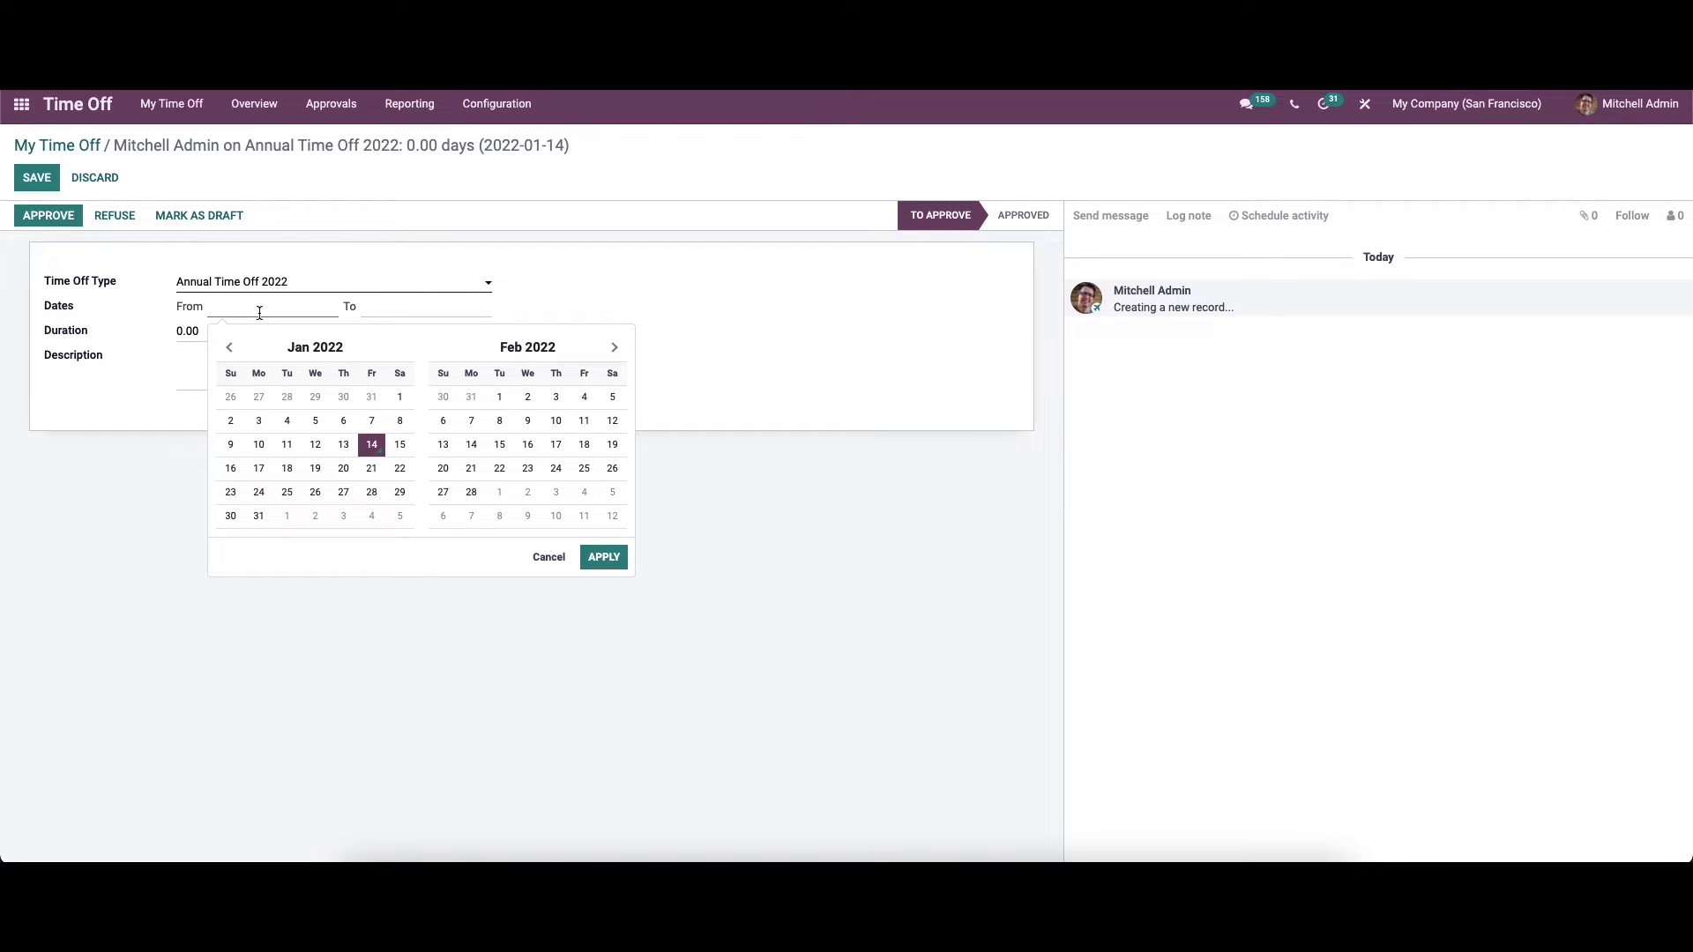
left_click(471, 492)
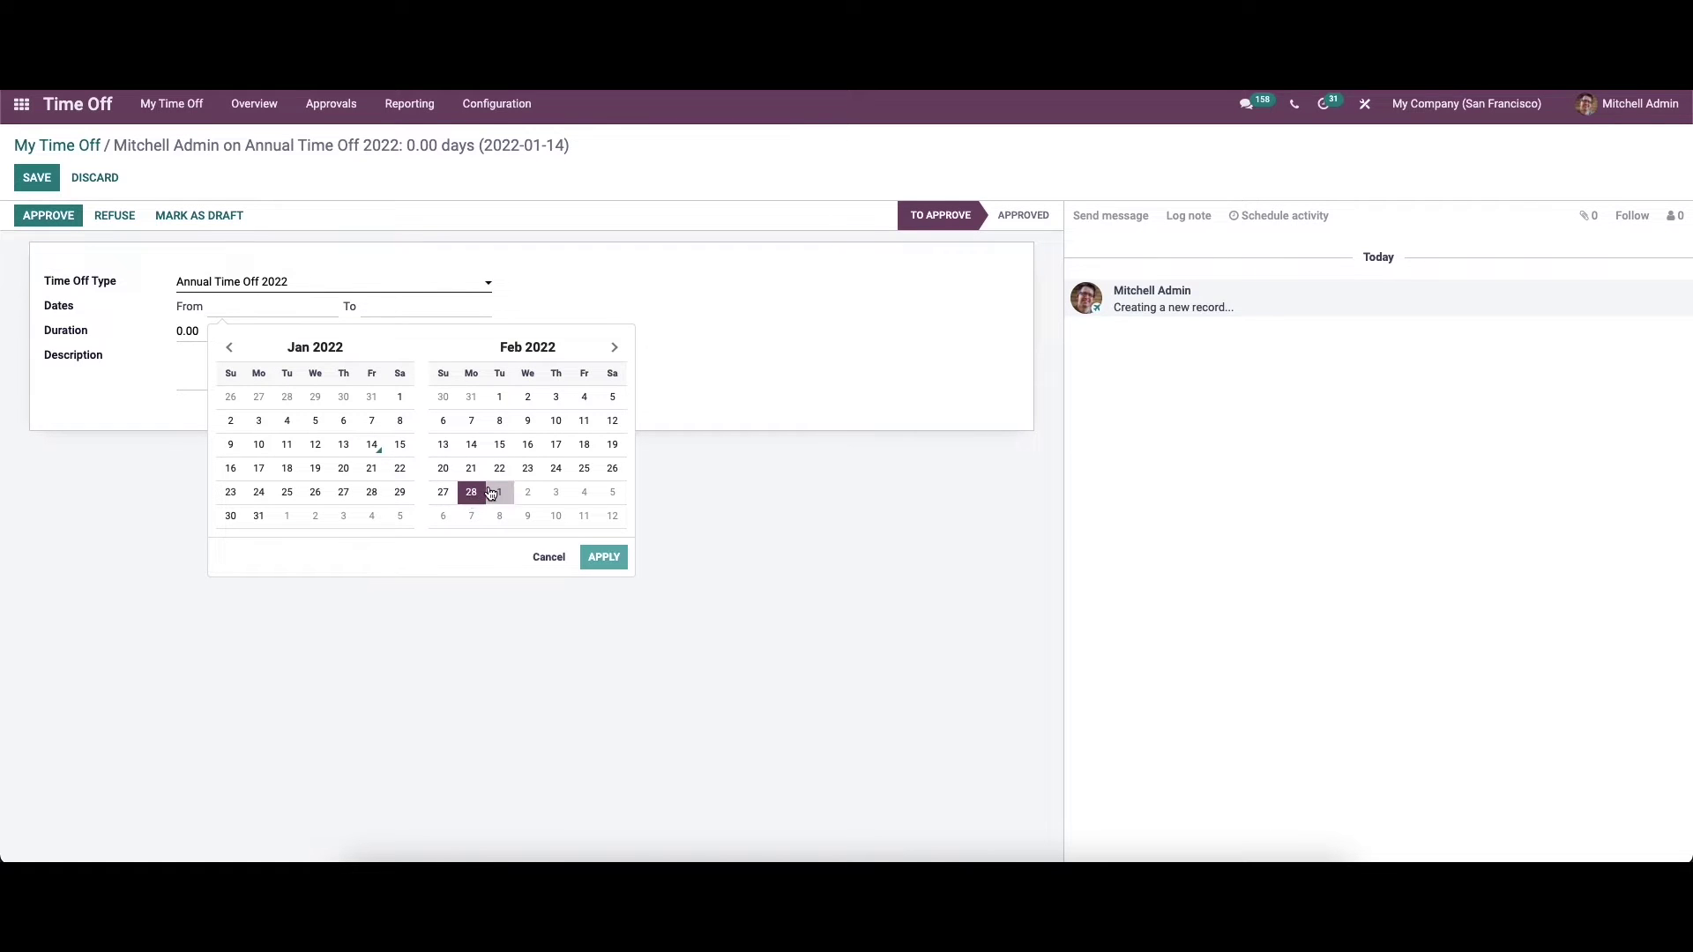
left_click(493, 494)
left_click(499, 468)
left_click(527, 469)
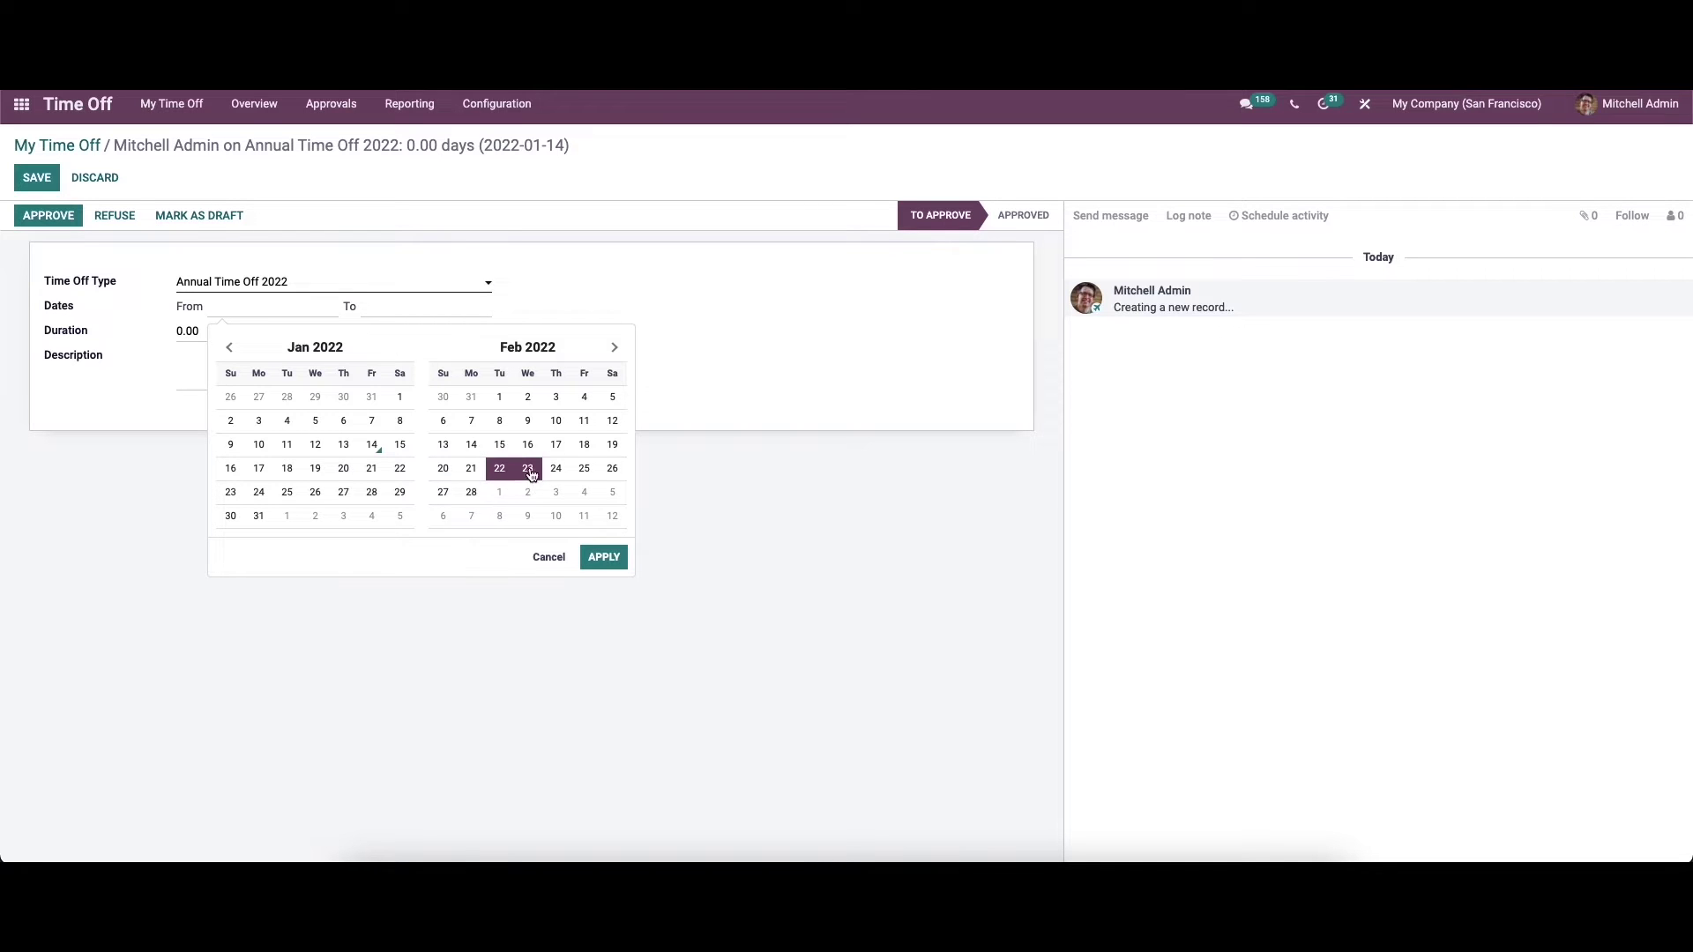
left_click(598, 562)
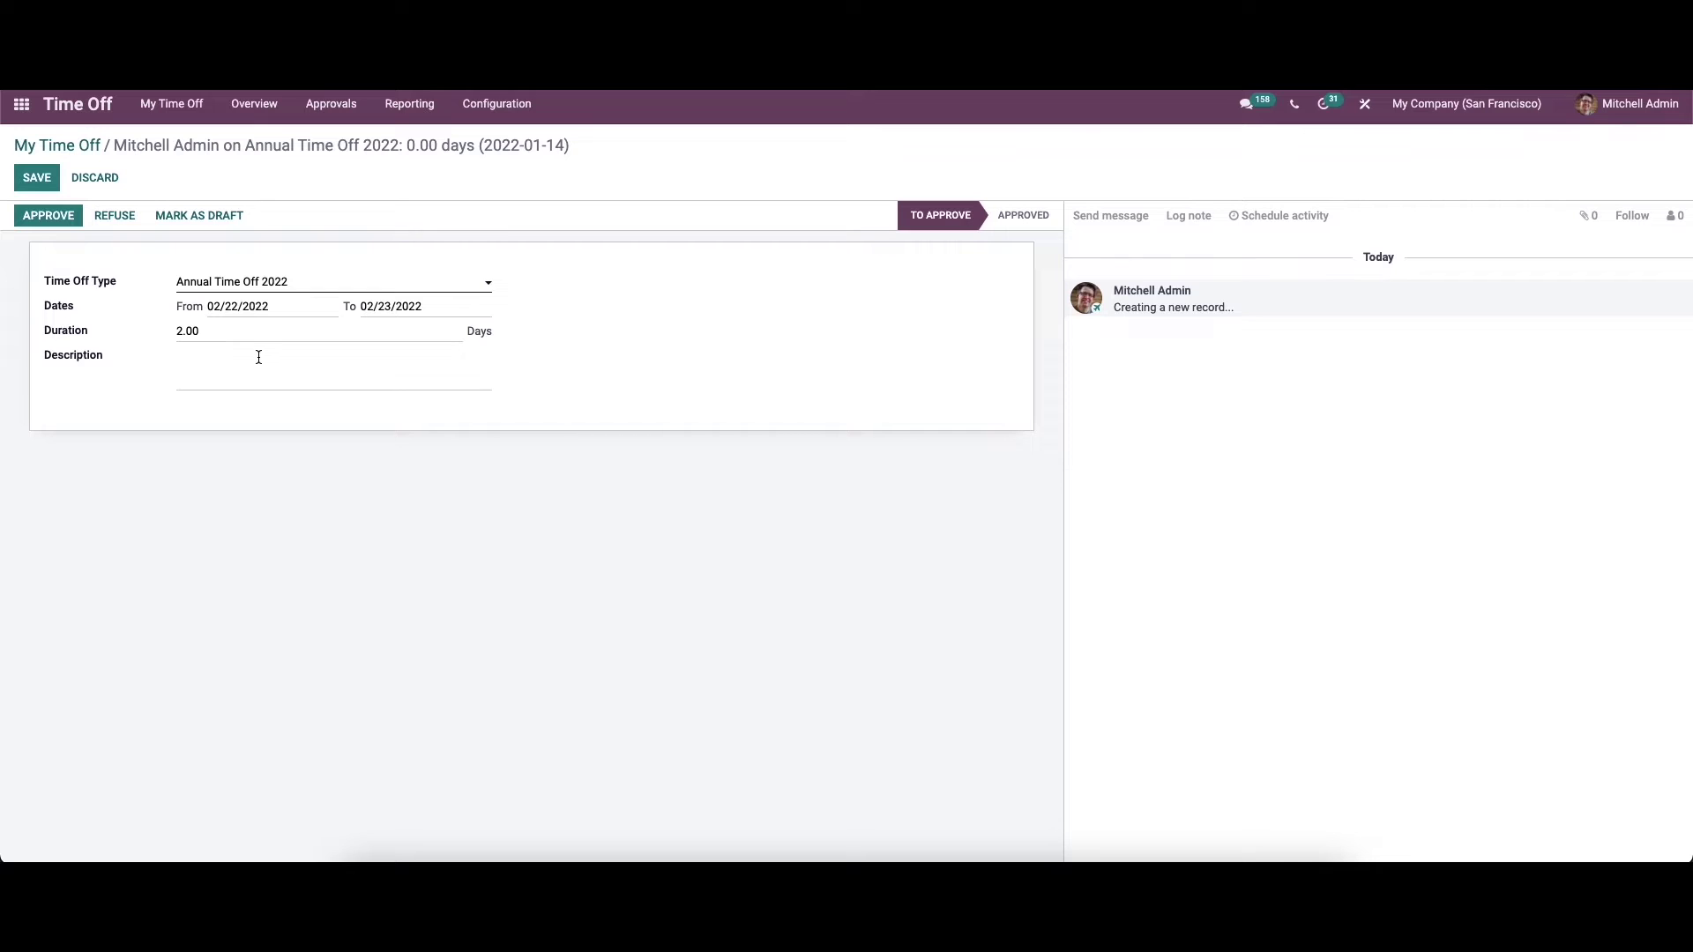
left_click(48, 175)
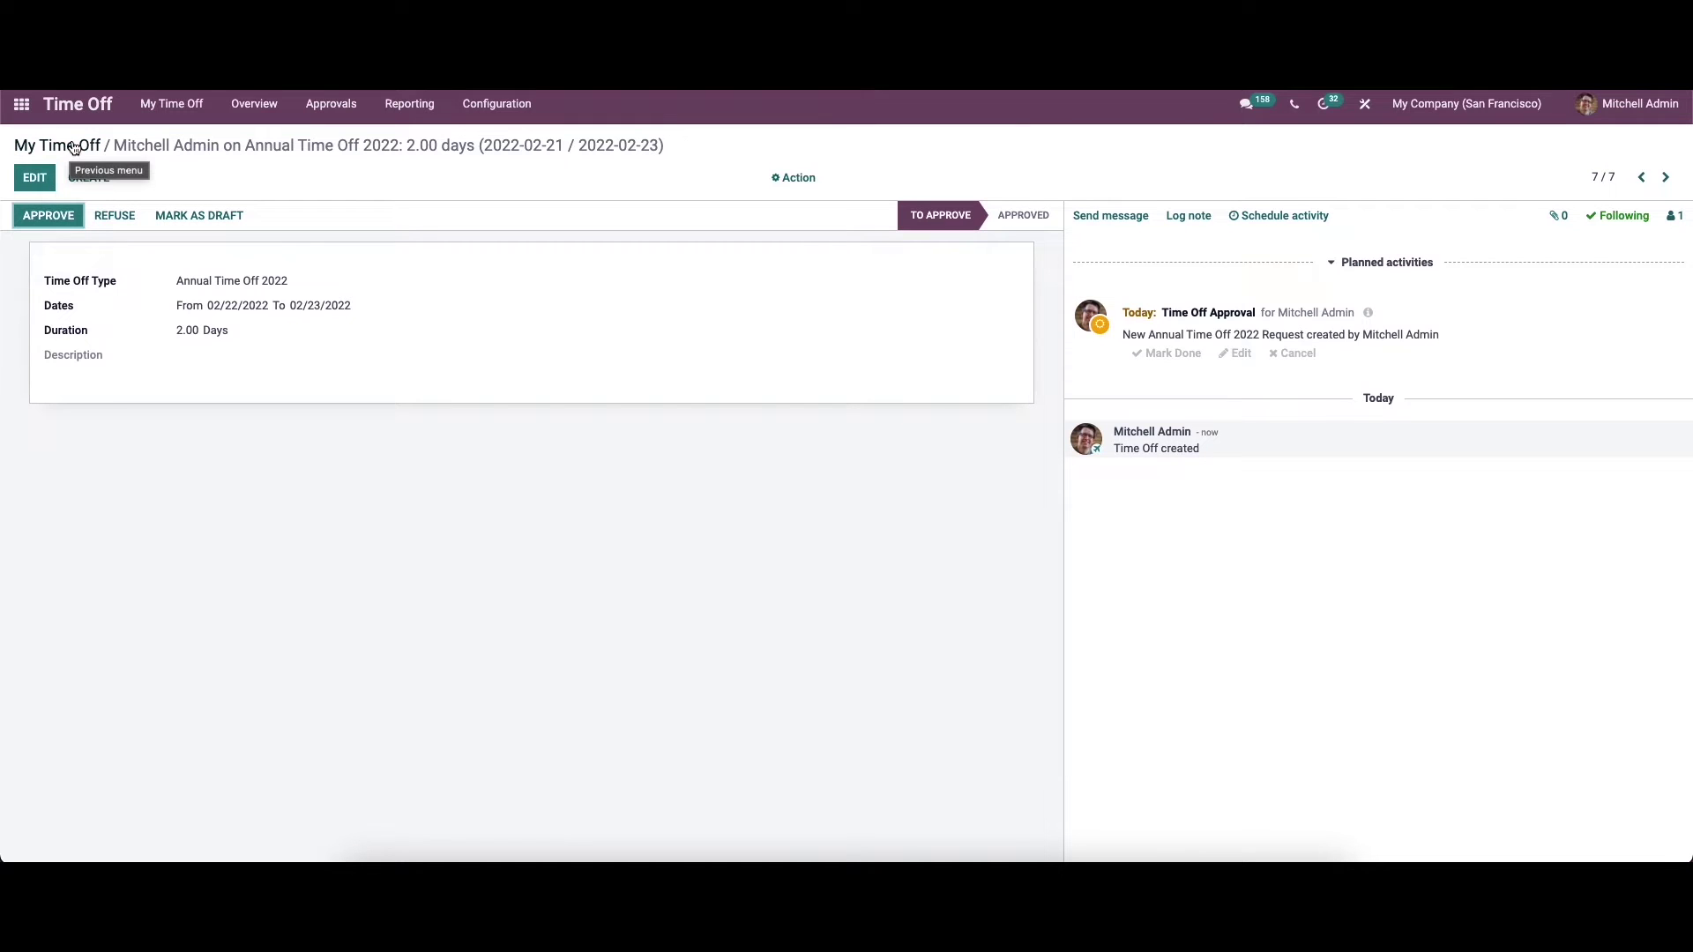
left_click(74, 147)
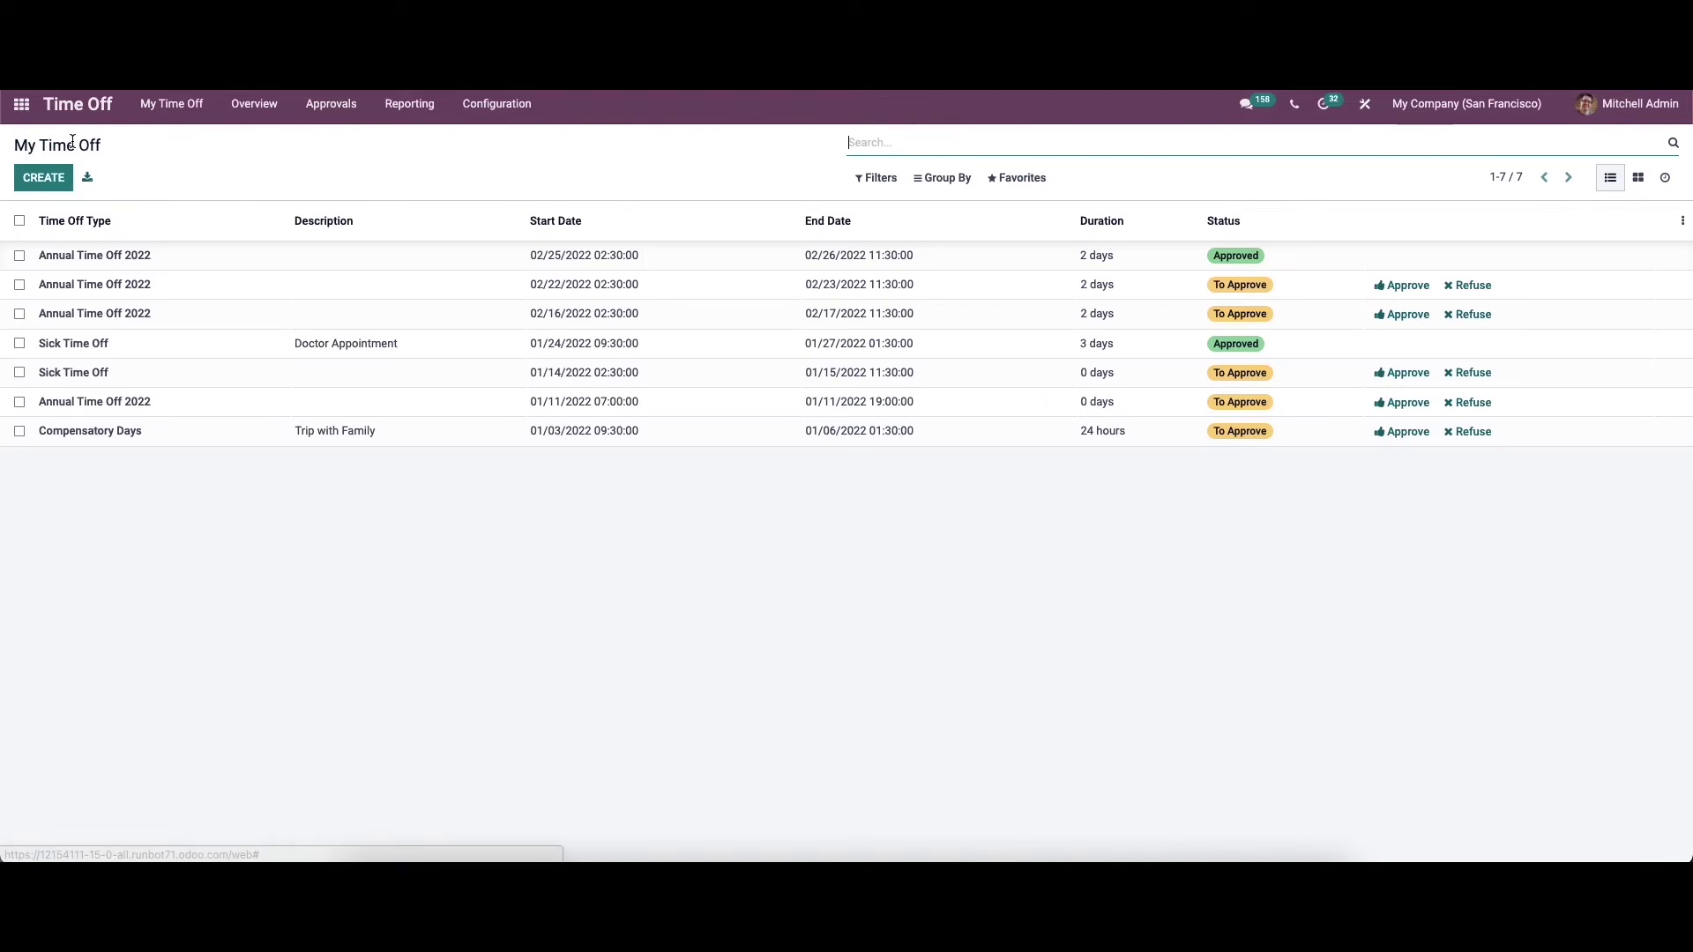
- Open My Allocations, review the time off types available in a new allocation and discard the form
left_click(177, 105)
left_click(197, 190)
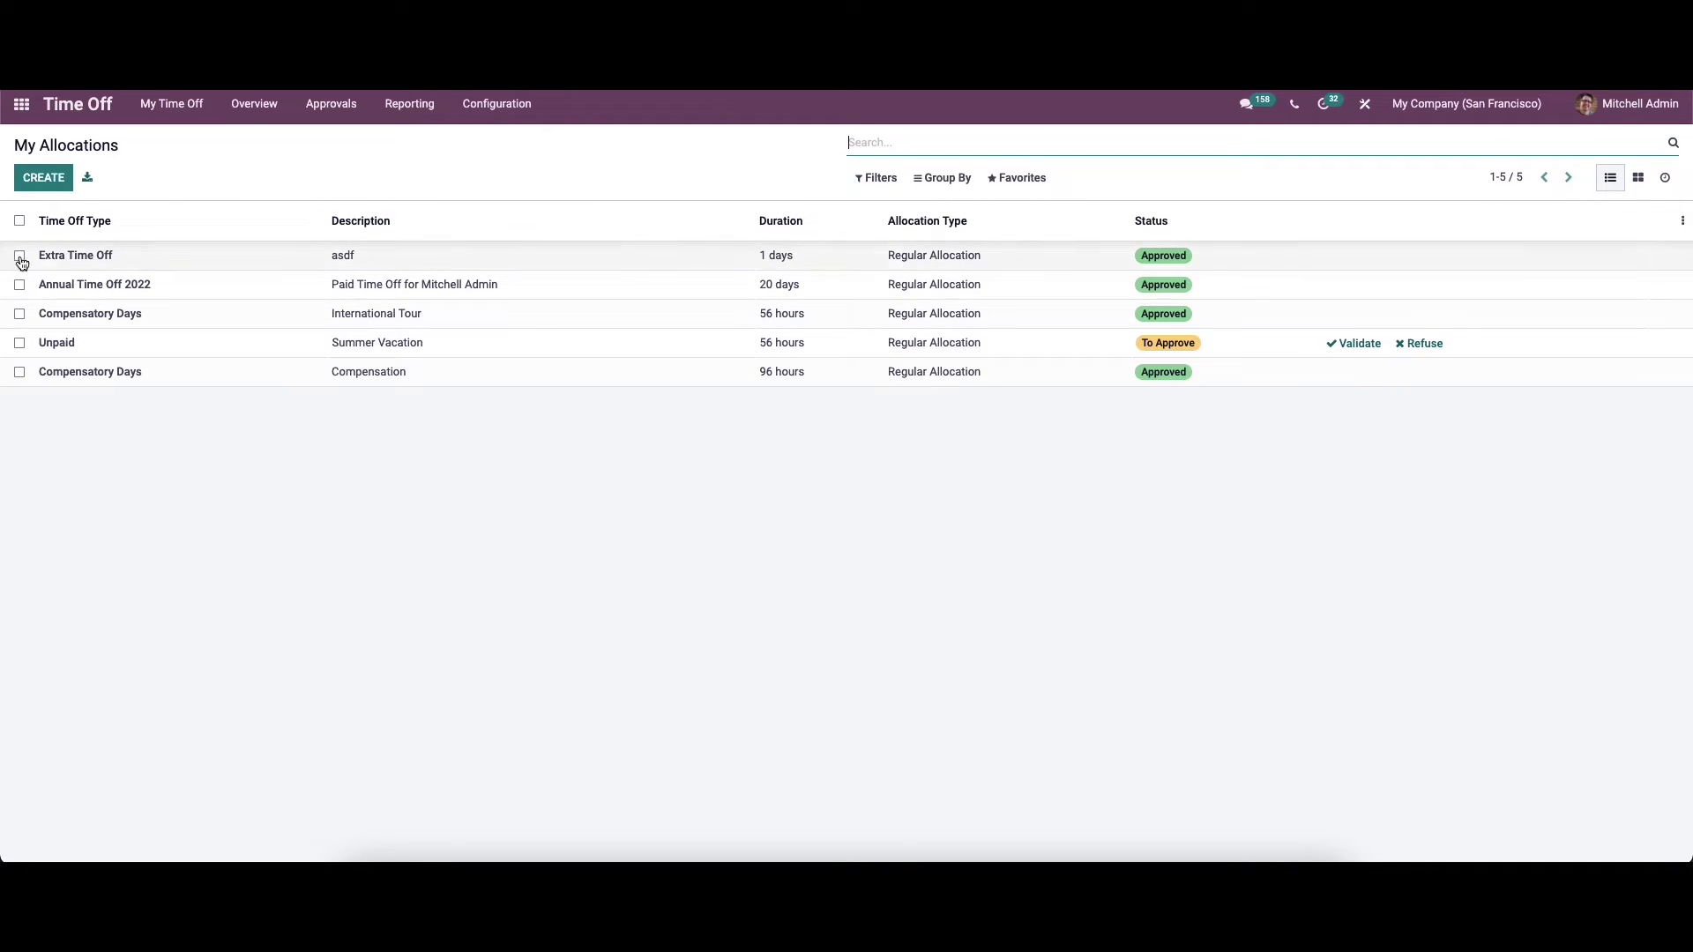
left_click(44, 178)
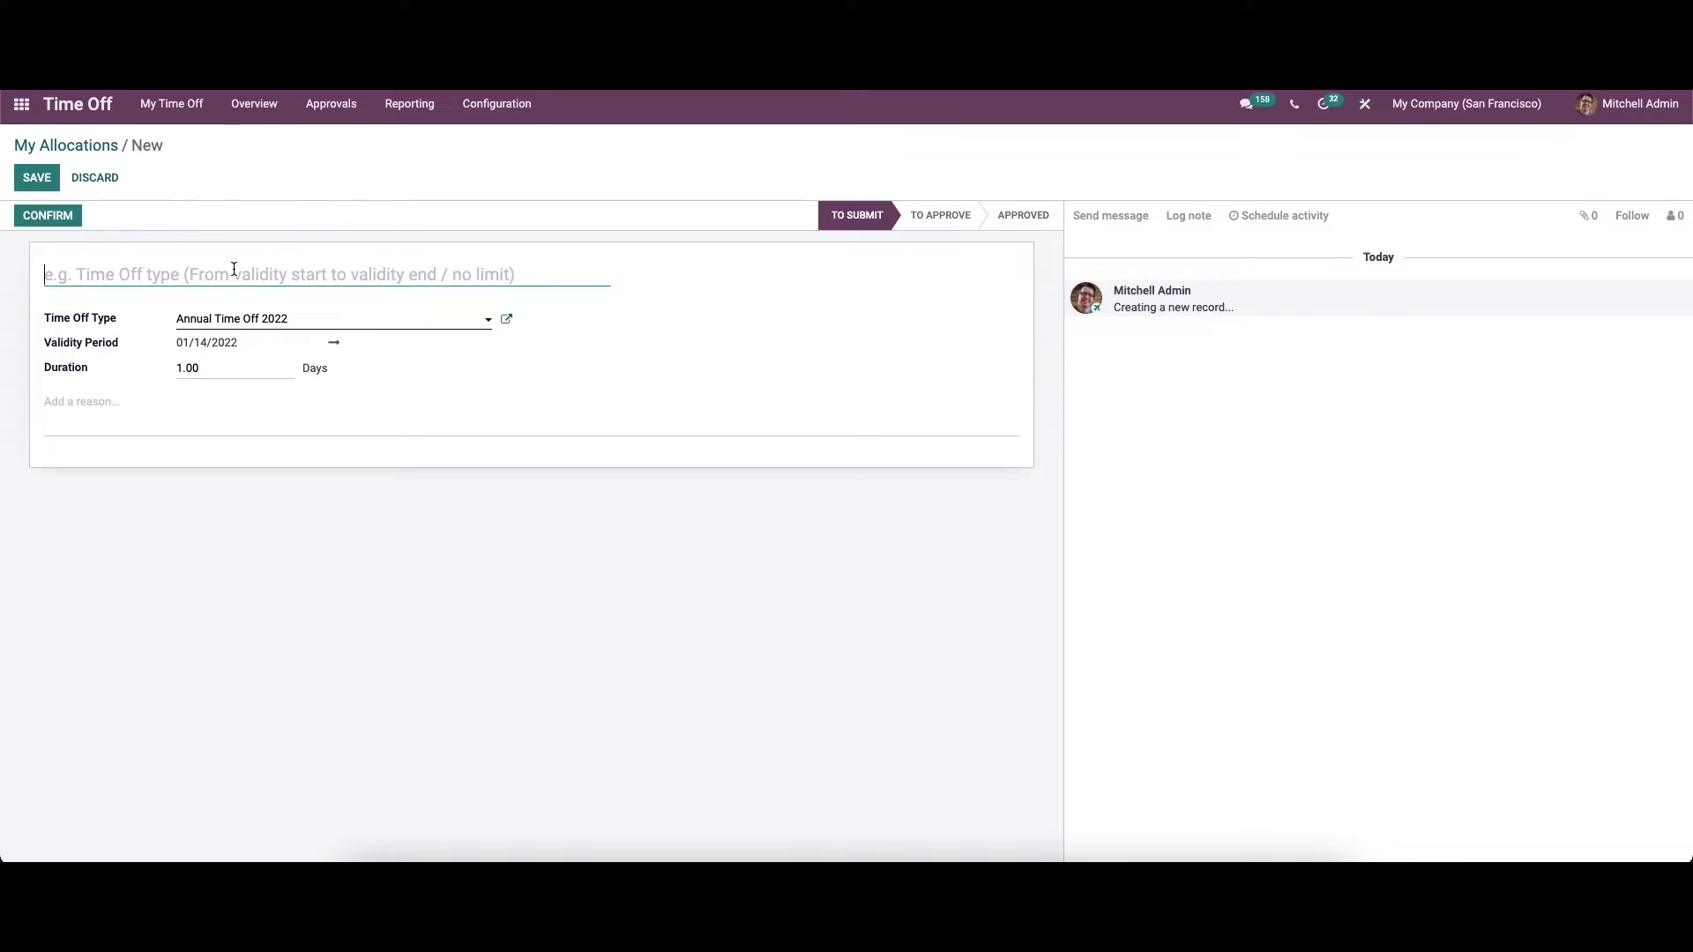
left_click(309, 332)
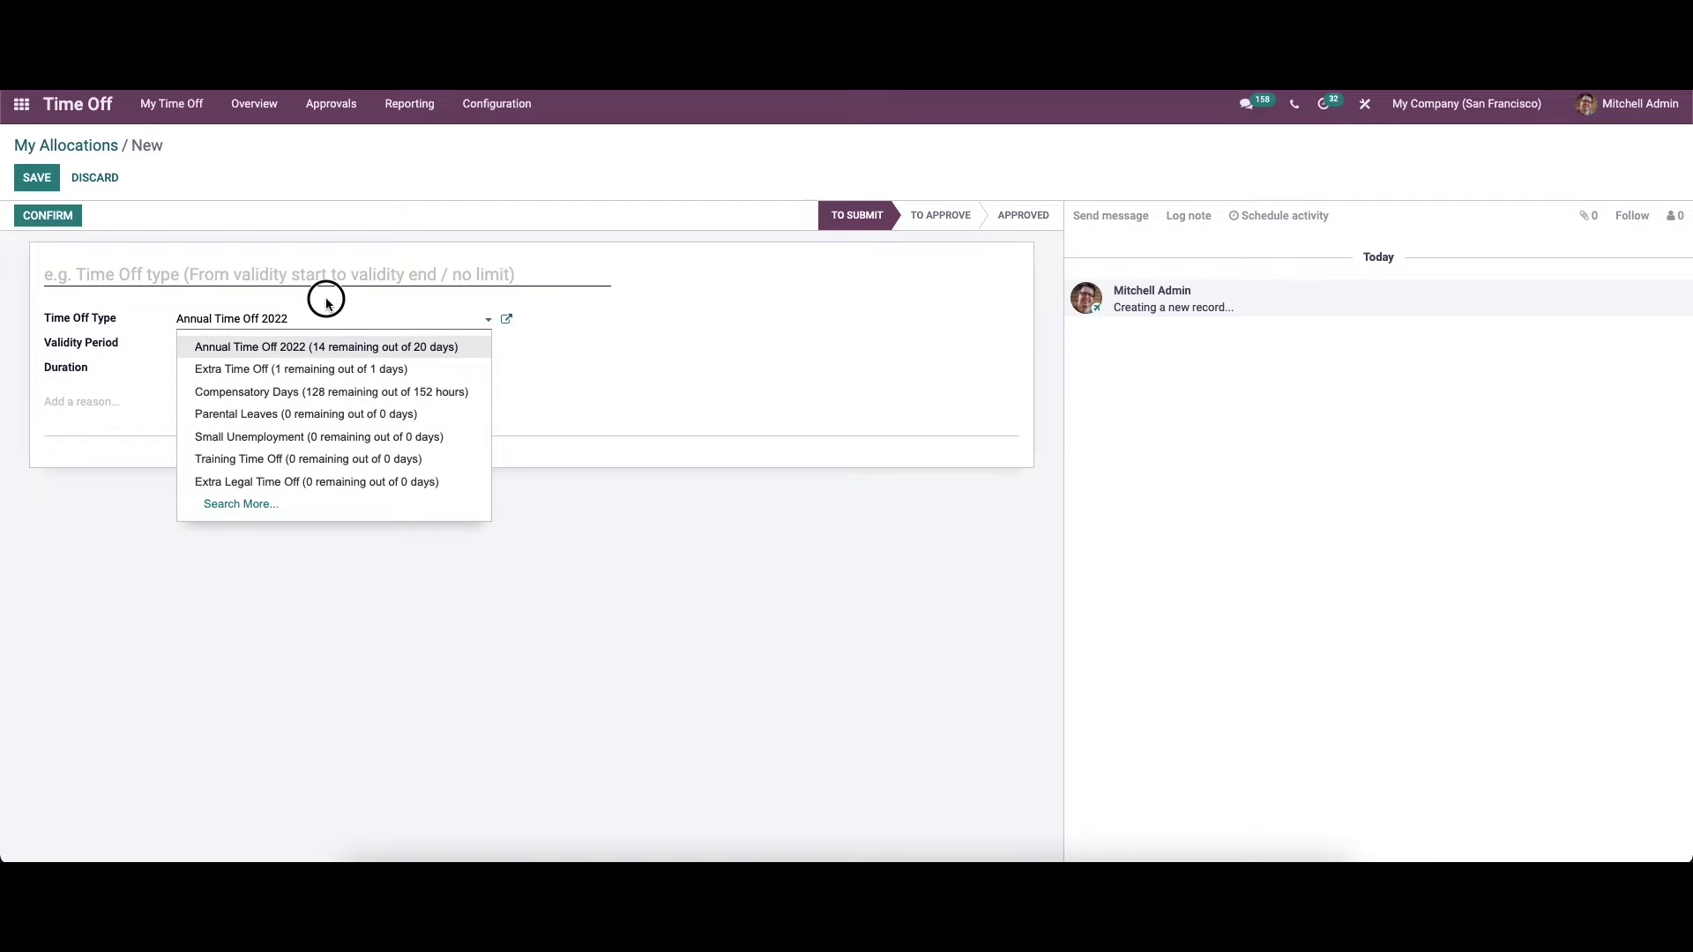
left_click(327, 346)
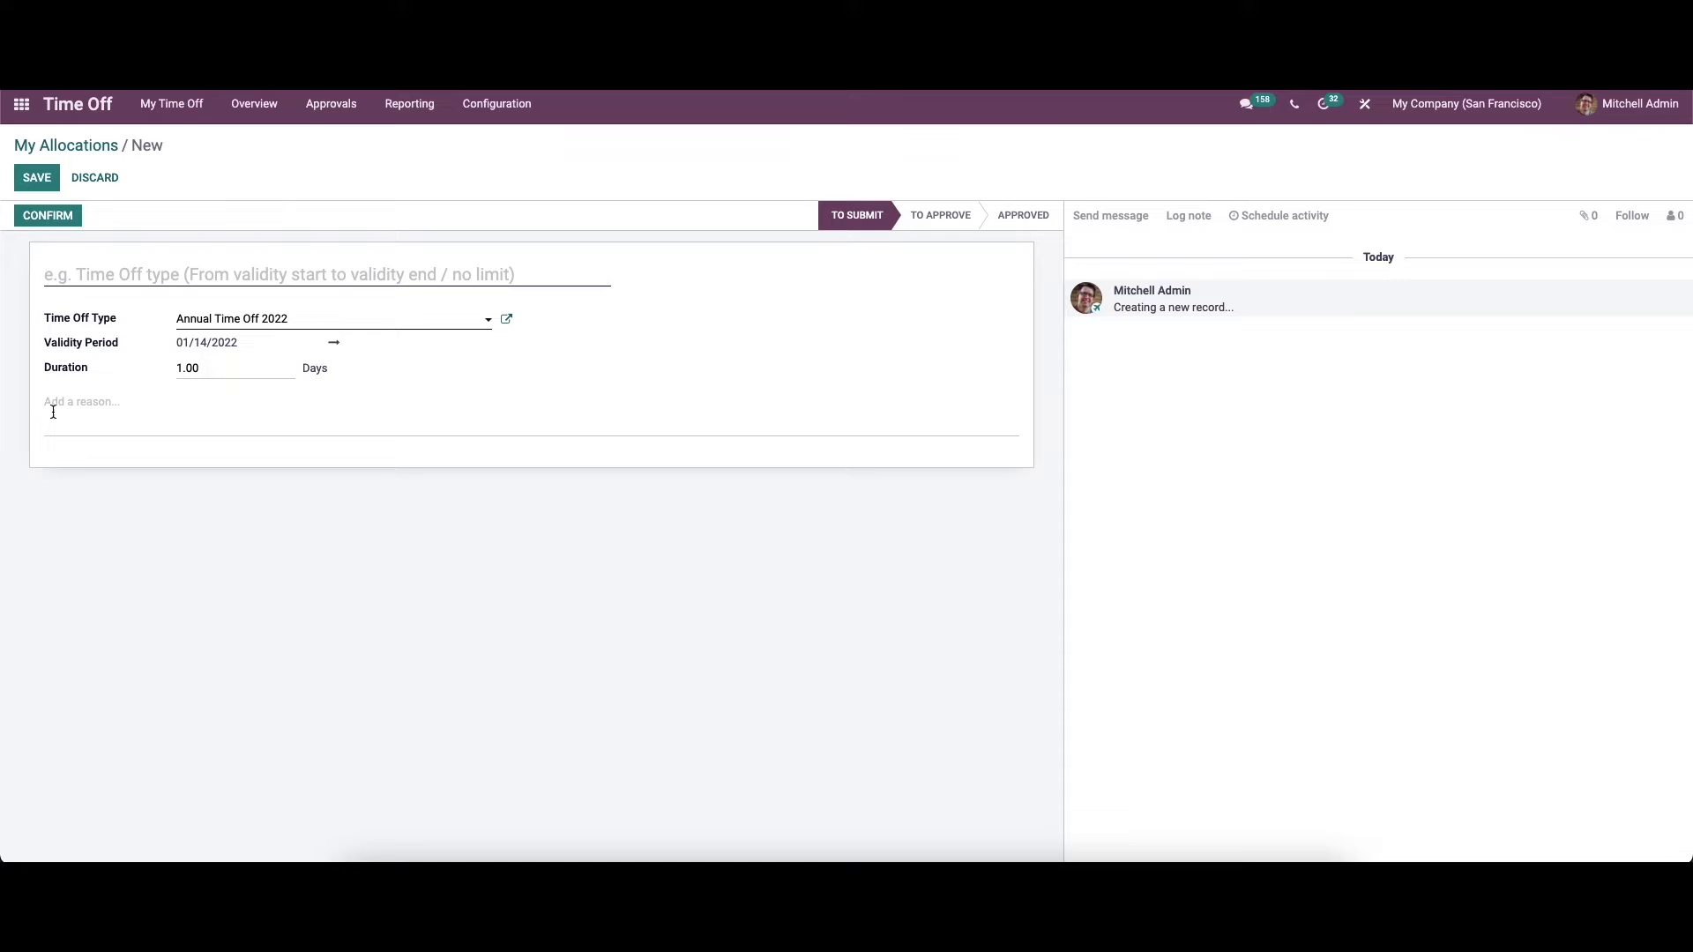
left_click(94, 177)
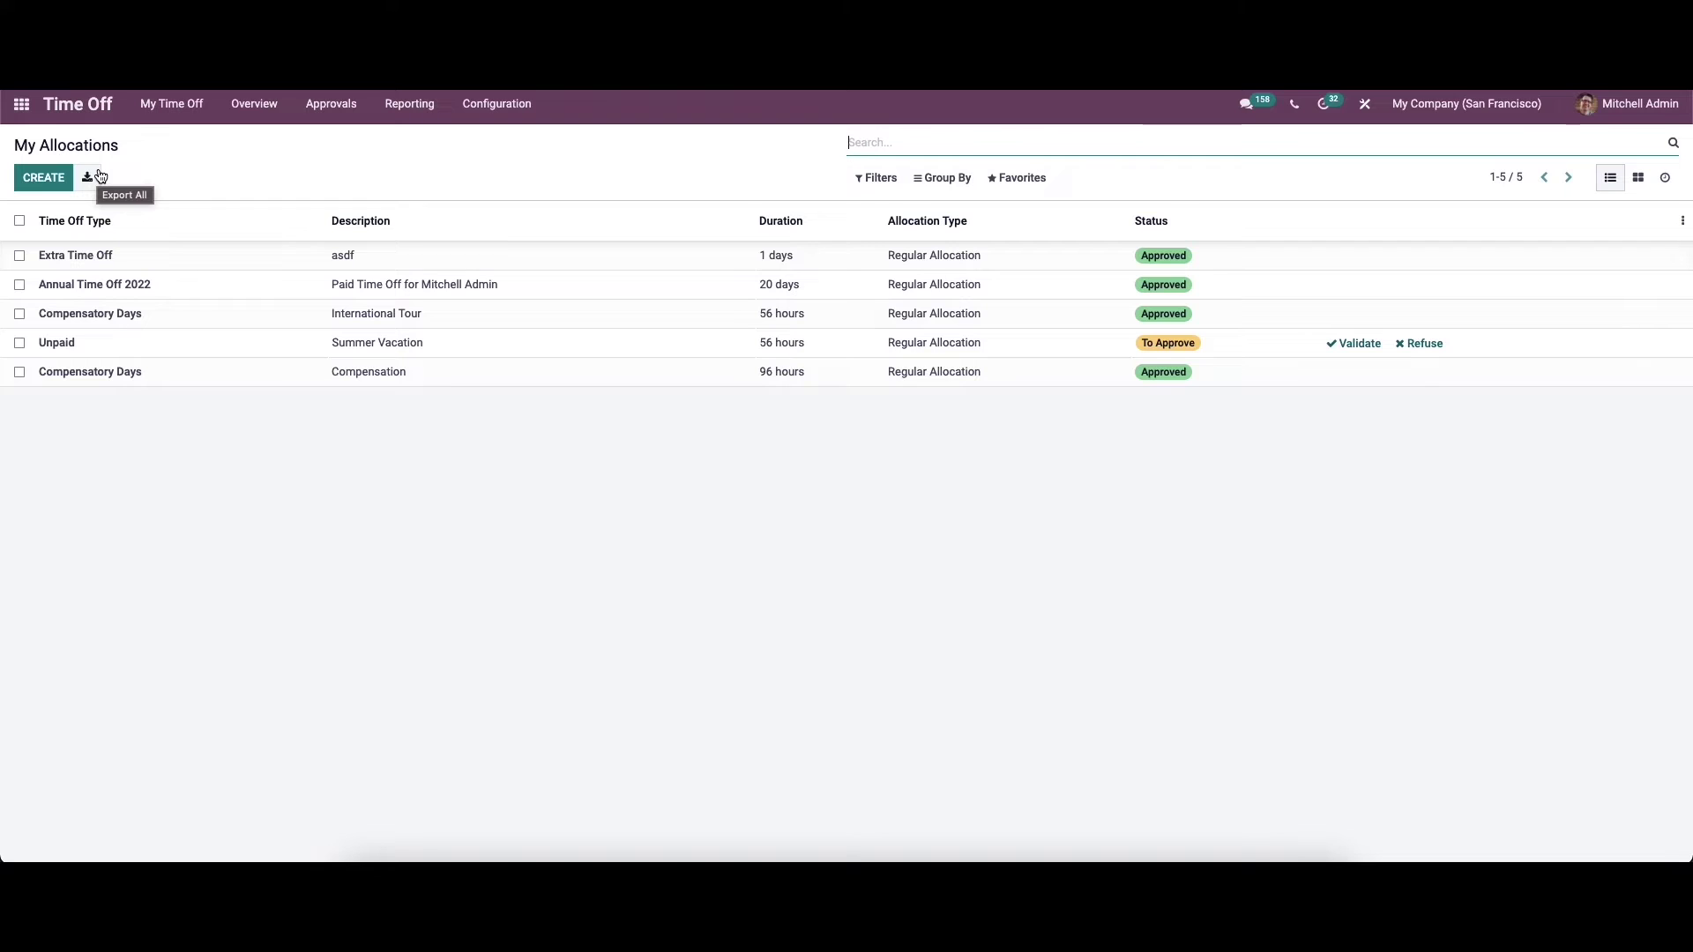
- Examine the team's time off overview as a calendar and return to the timeline view
left_click(240, 104)
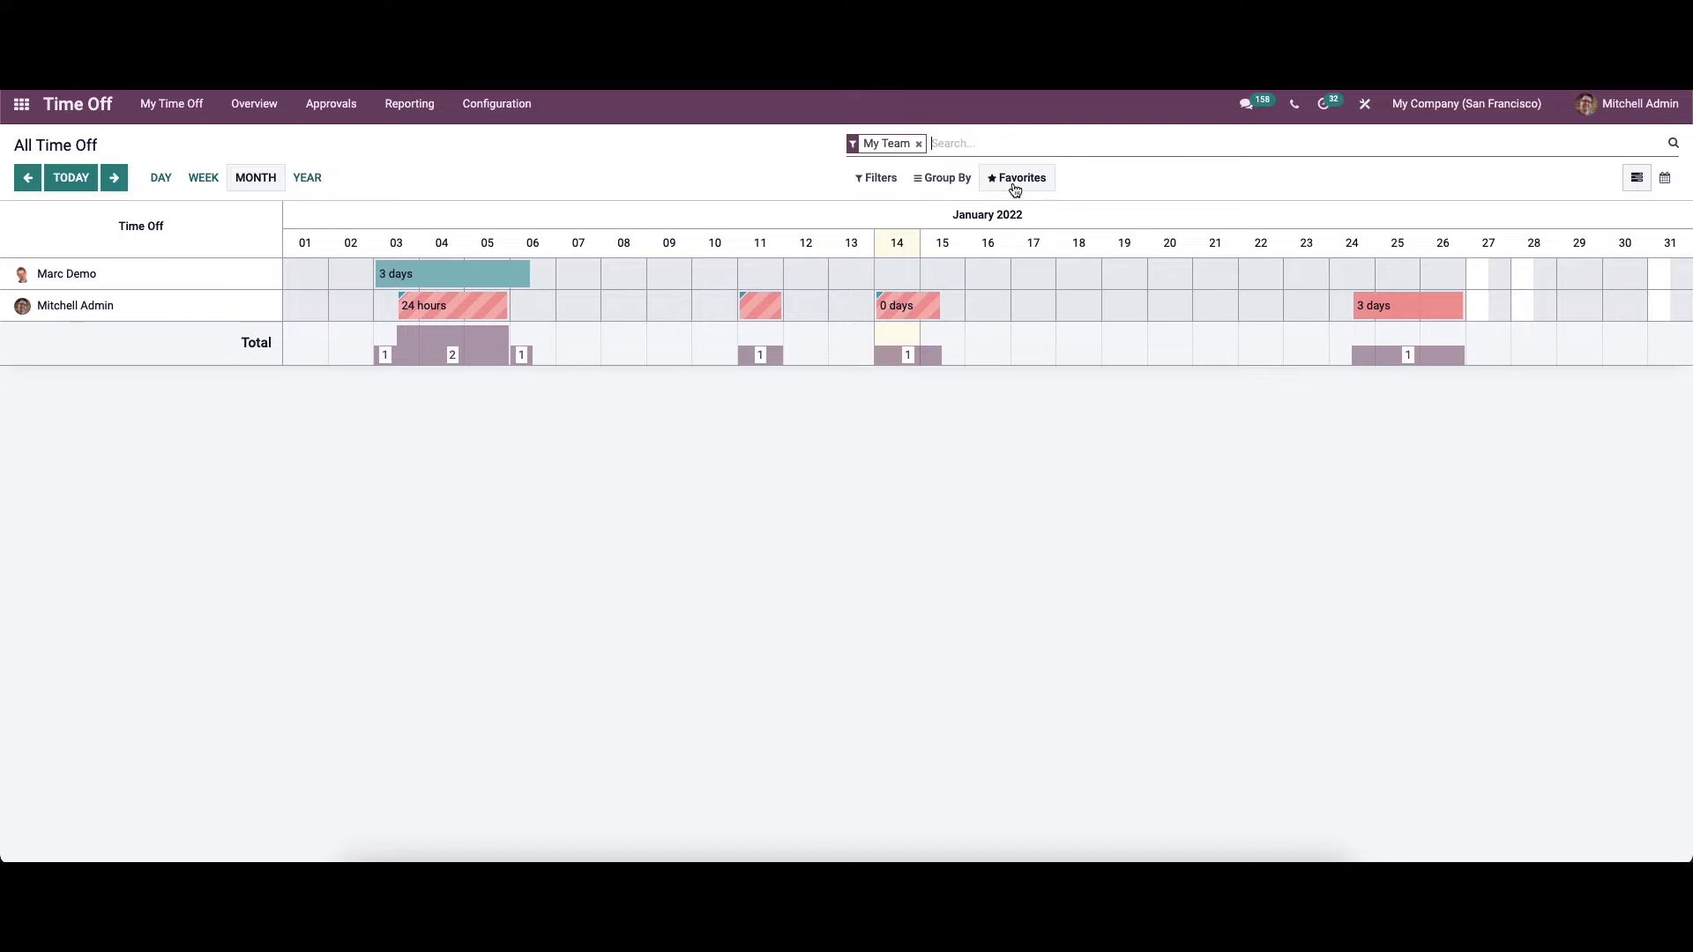
left_click(1667, 181)
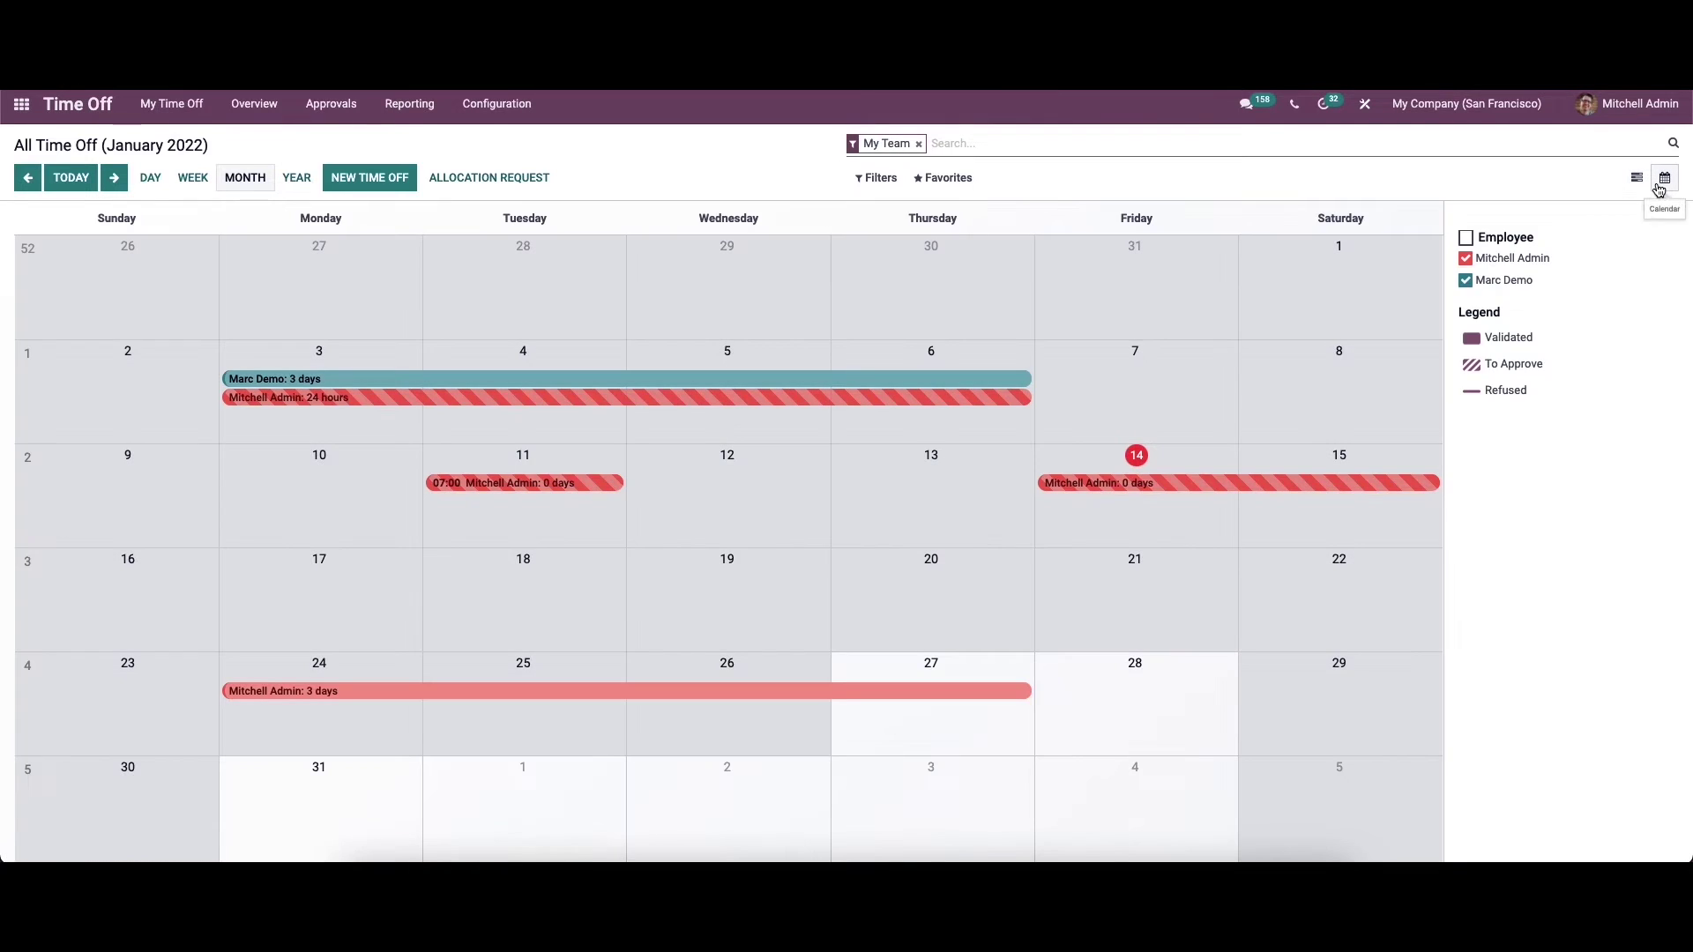
left_click(1640, 182)
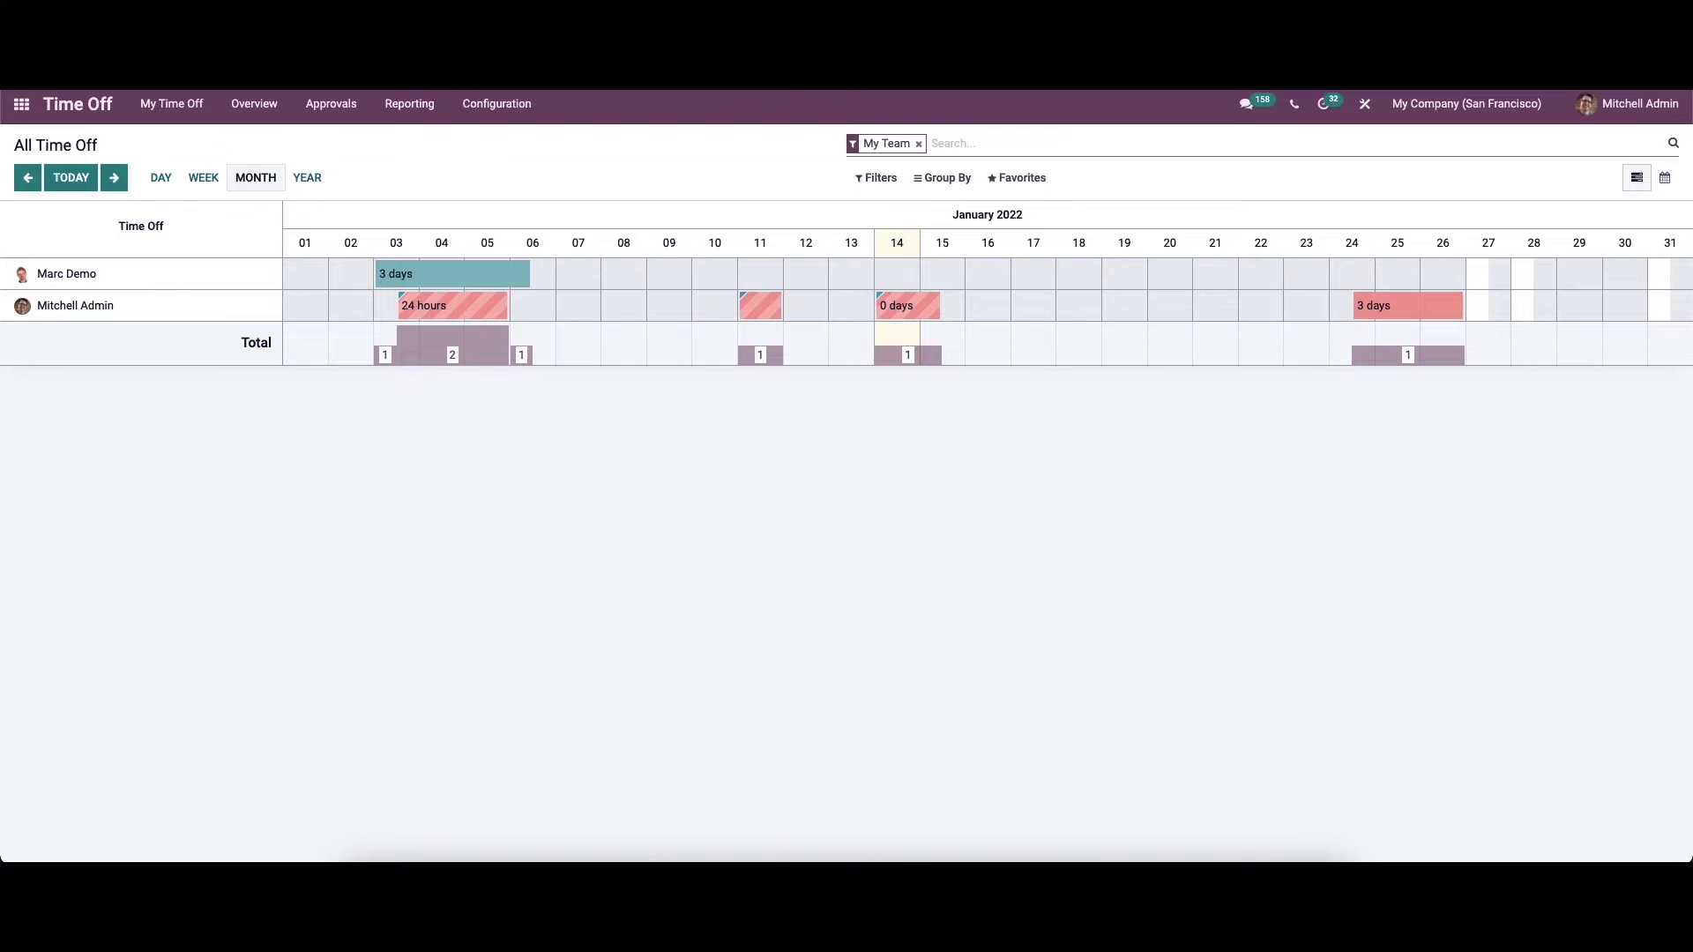
- Start a new time off request from the time off approvals list and check its employee selection
left_click(342, 109)
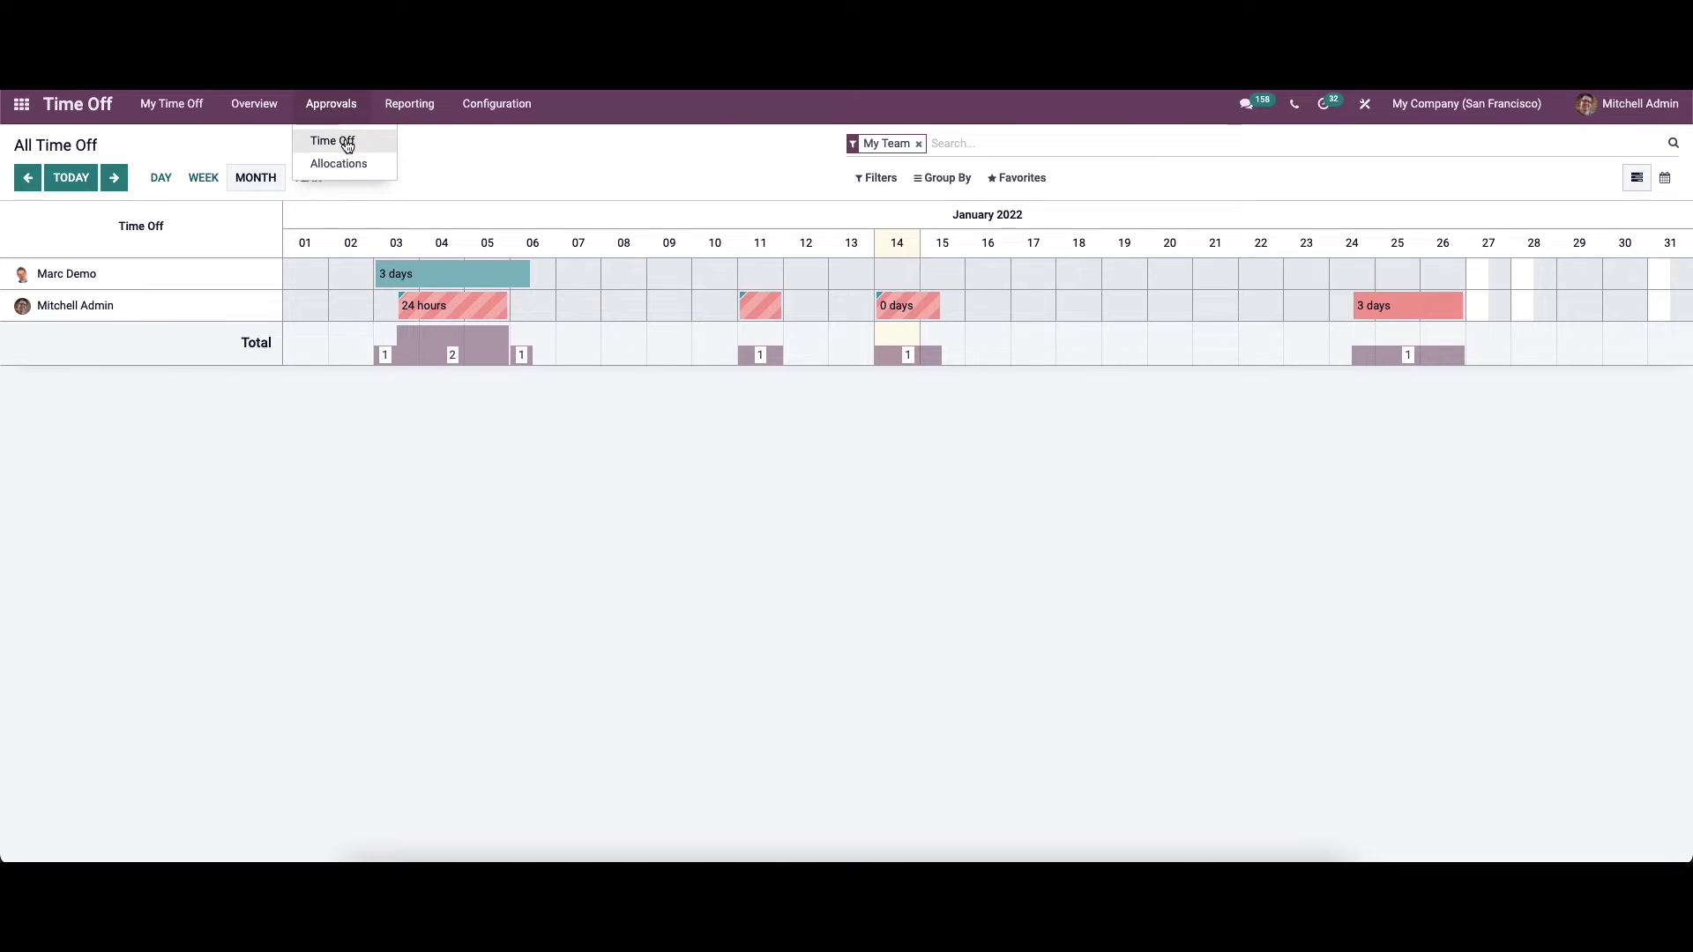
left_click(346, 142)
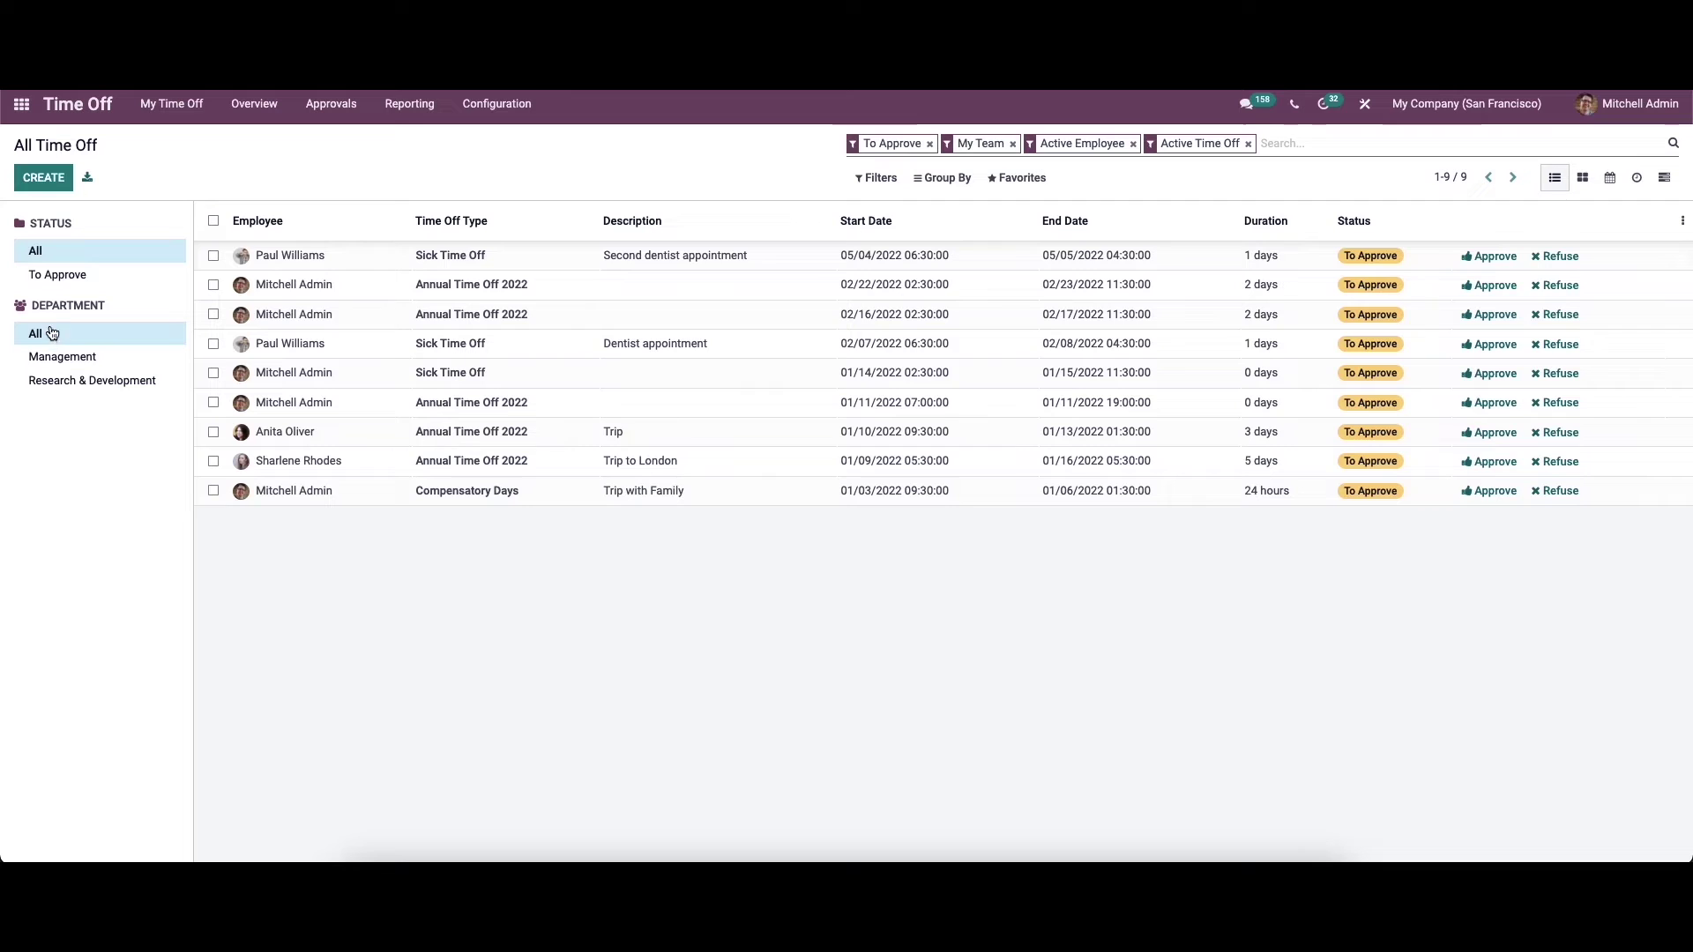
left_click(46, 182)
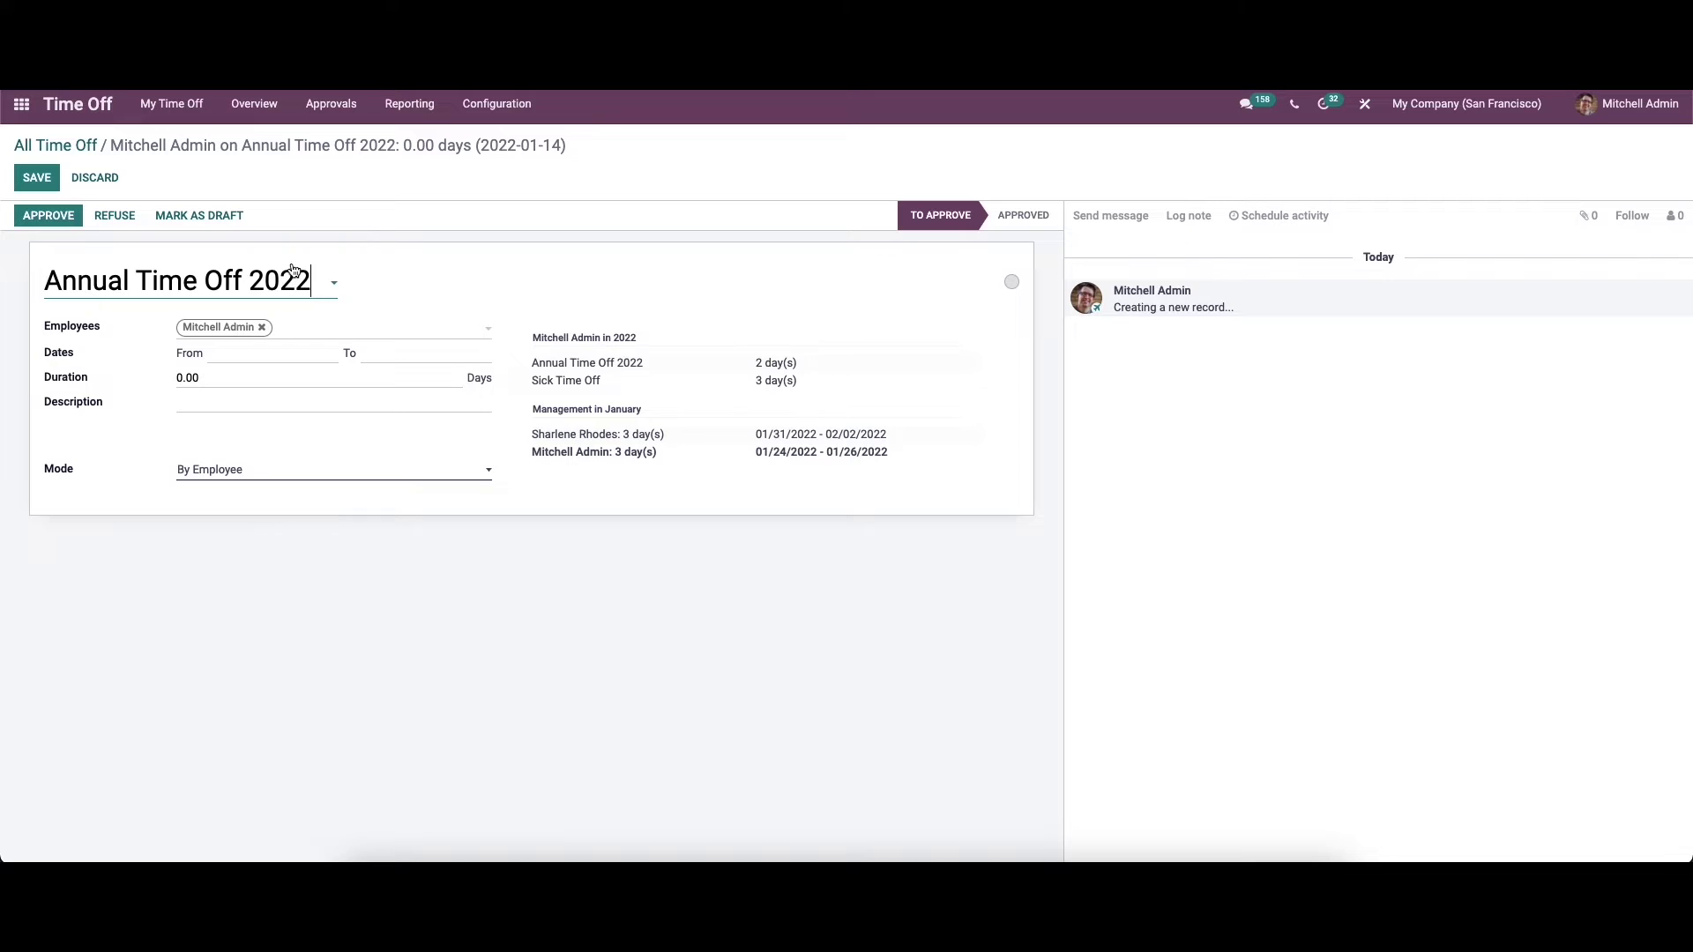
left_click(325, 331)
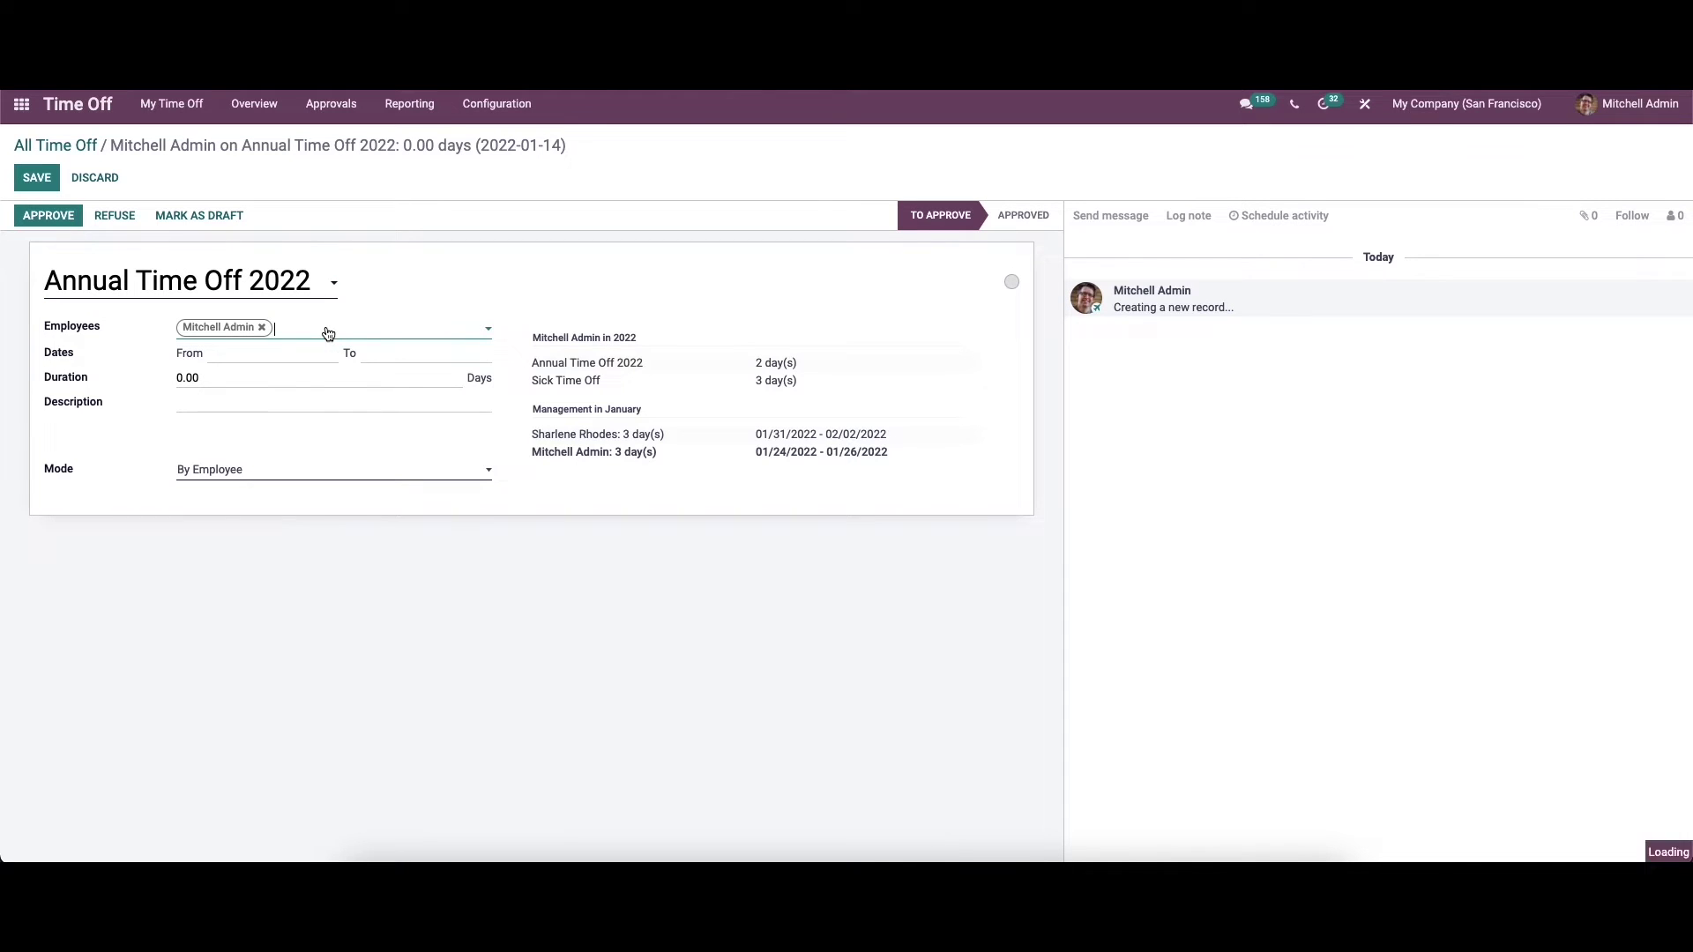
left_click(307, 329)
- Set the request's dates from 01/27/2022 to 01/28/2022 and save it
left_click(225, 353)
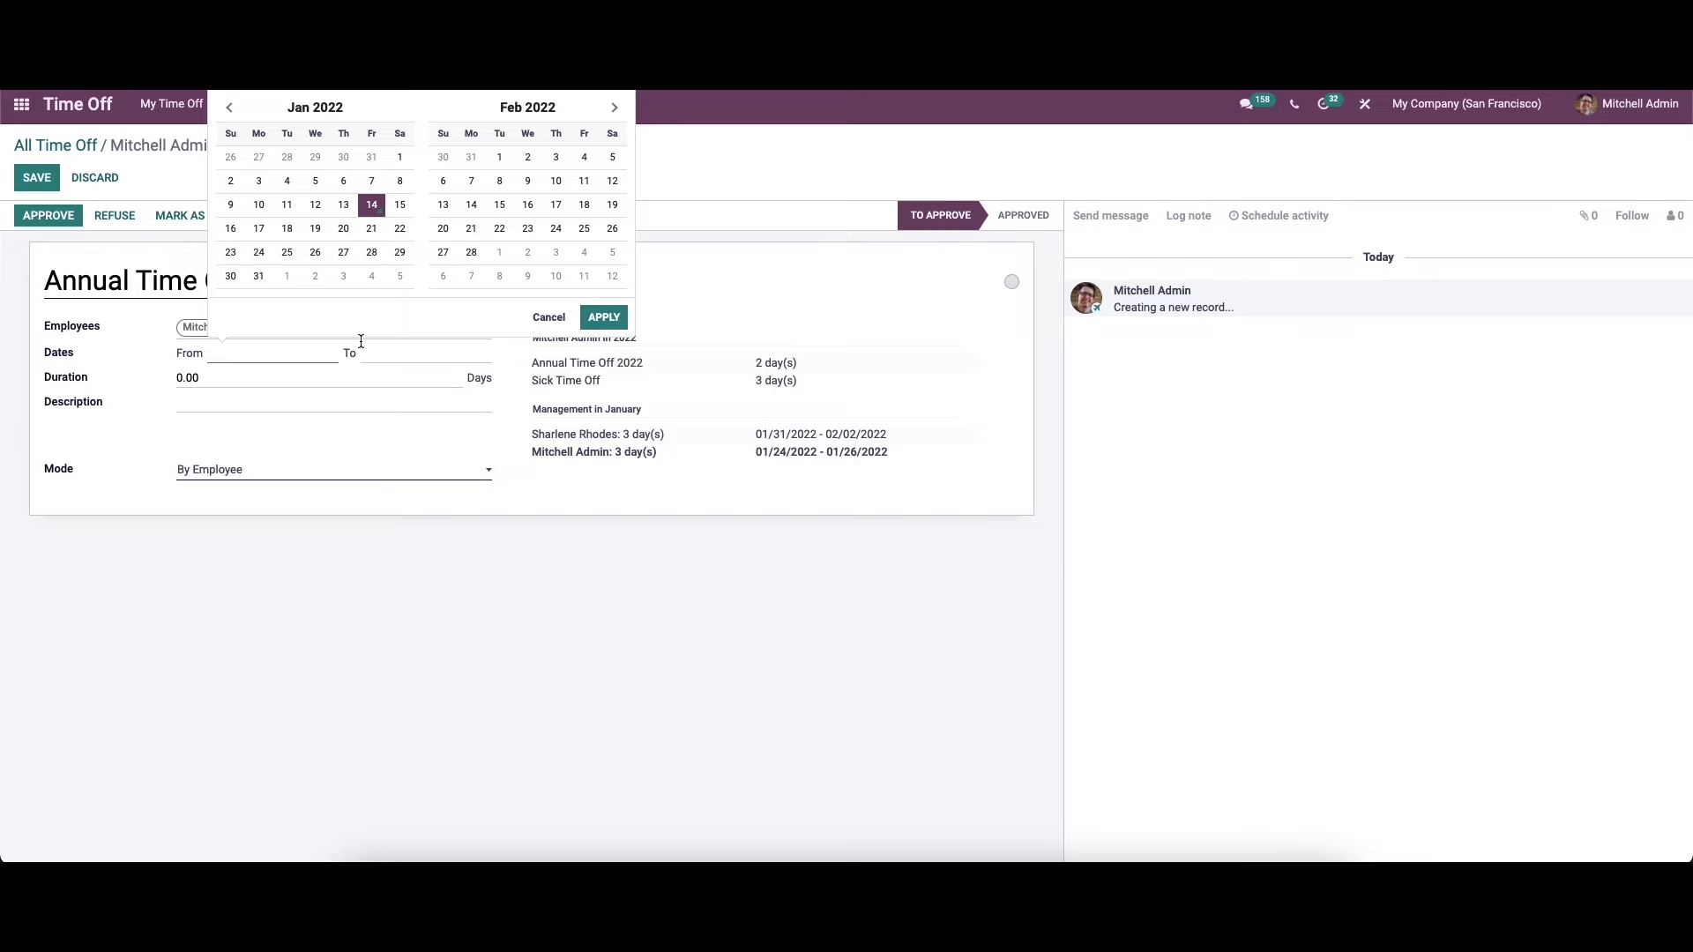
left_click(343, 252)
left_click(371, 252)
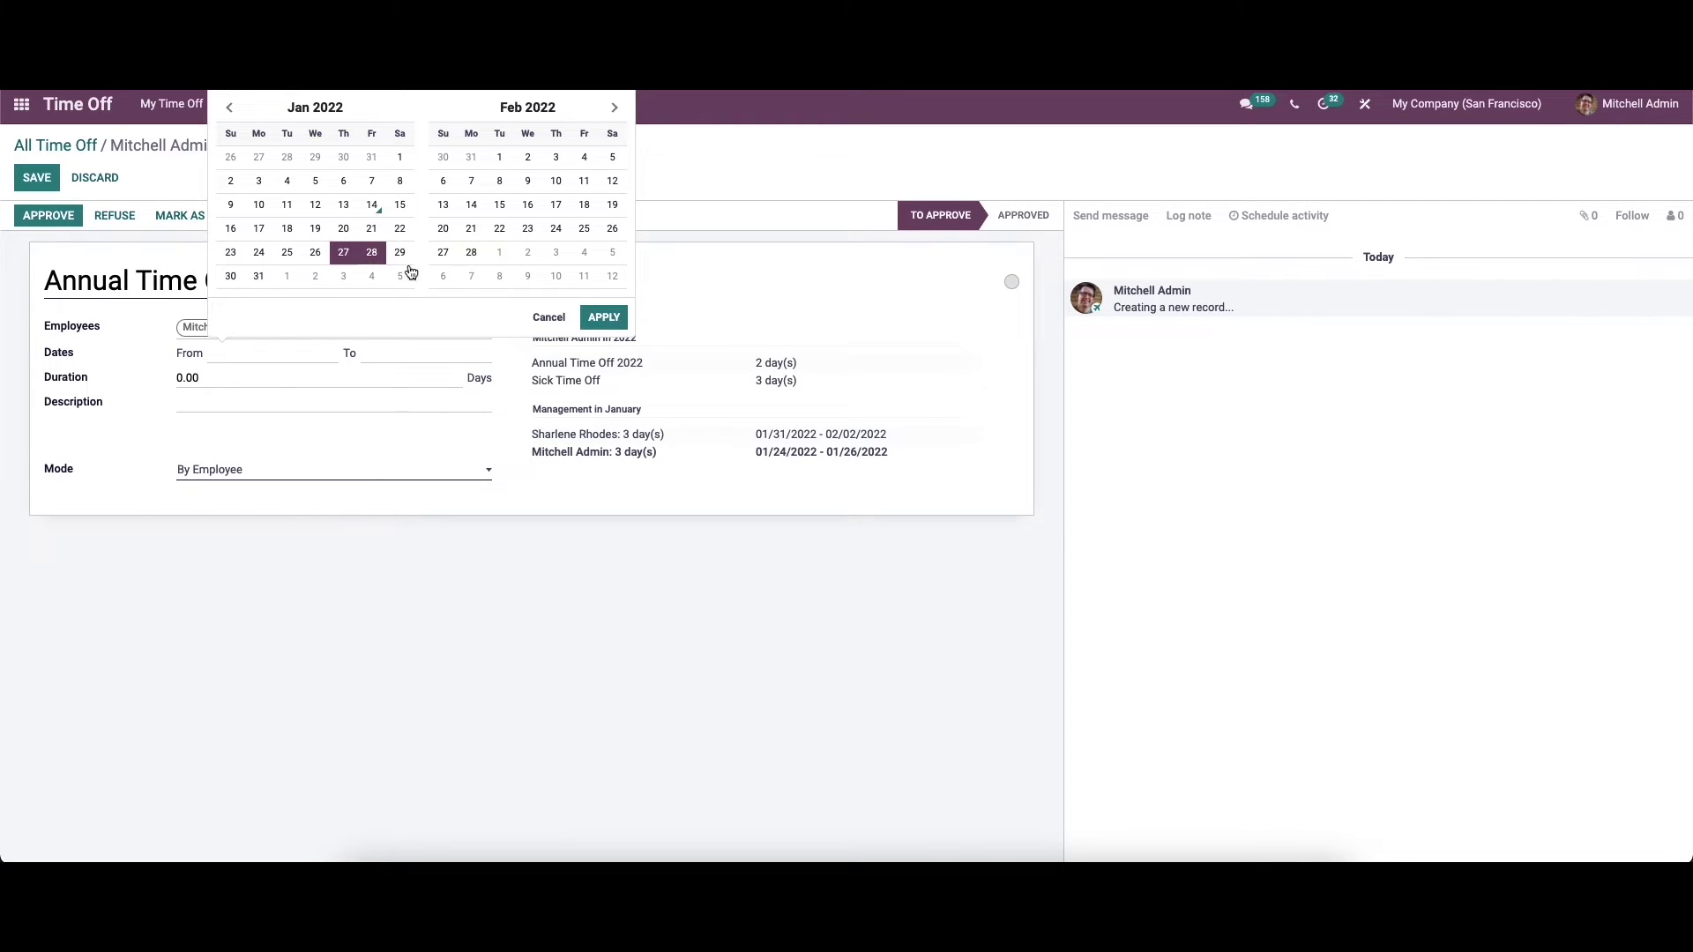
left_click(604, 319)
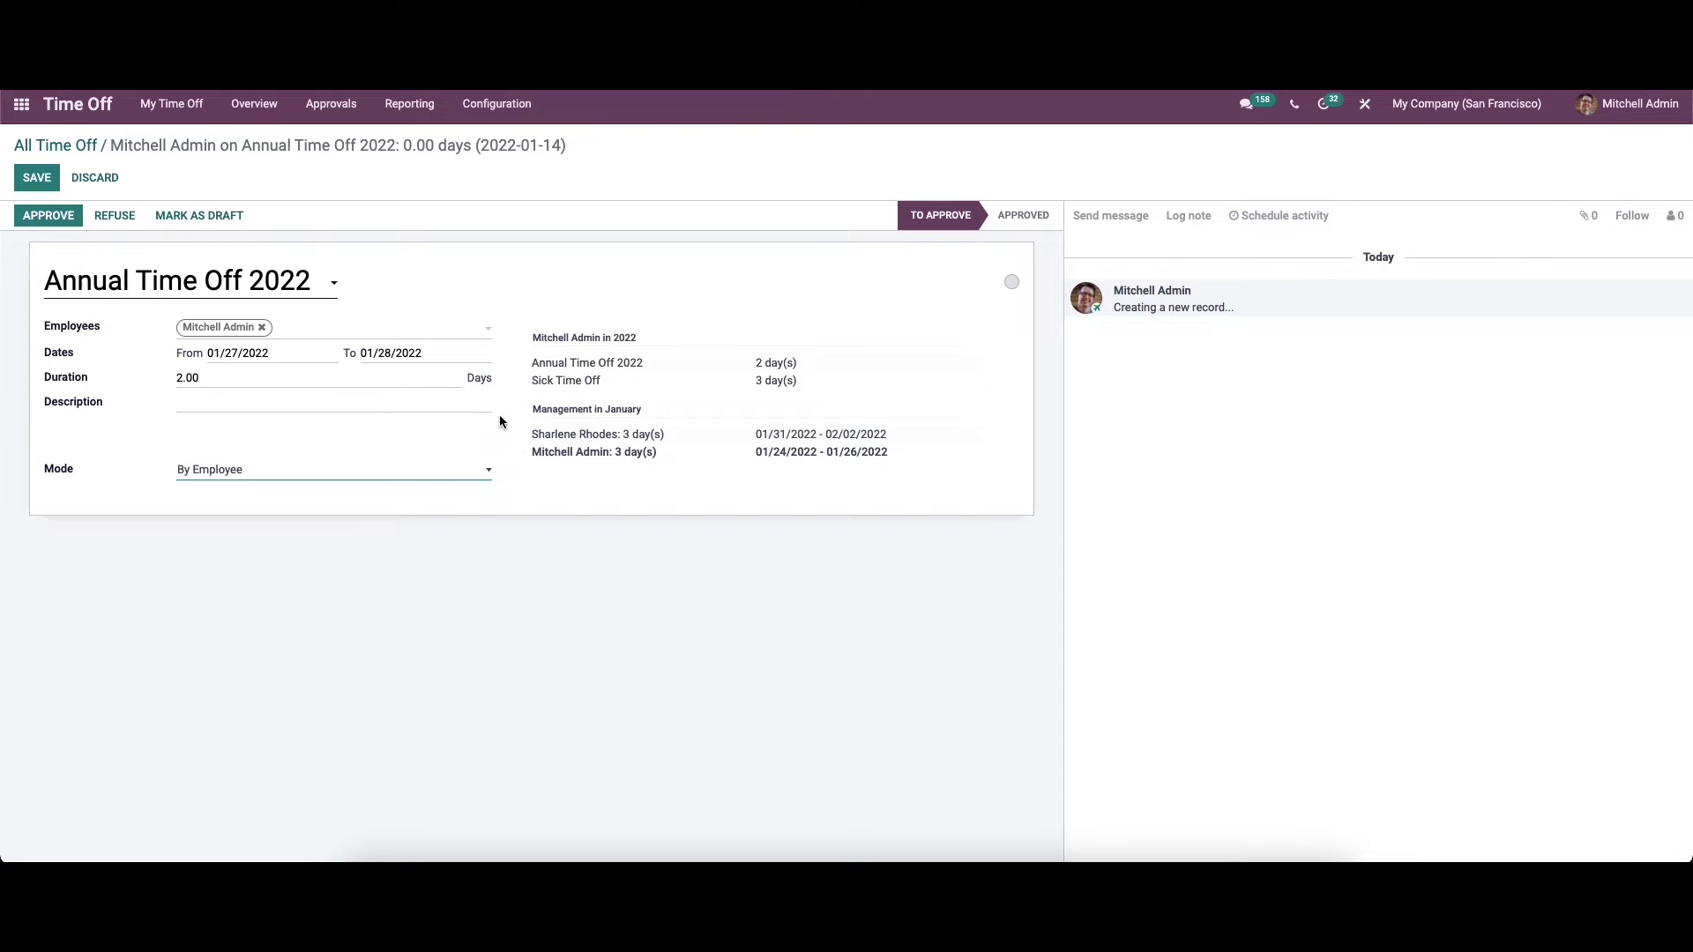
left_click(46, 176)
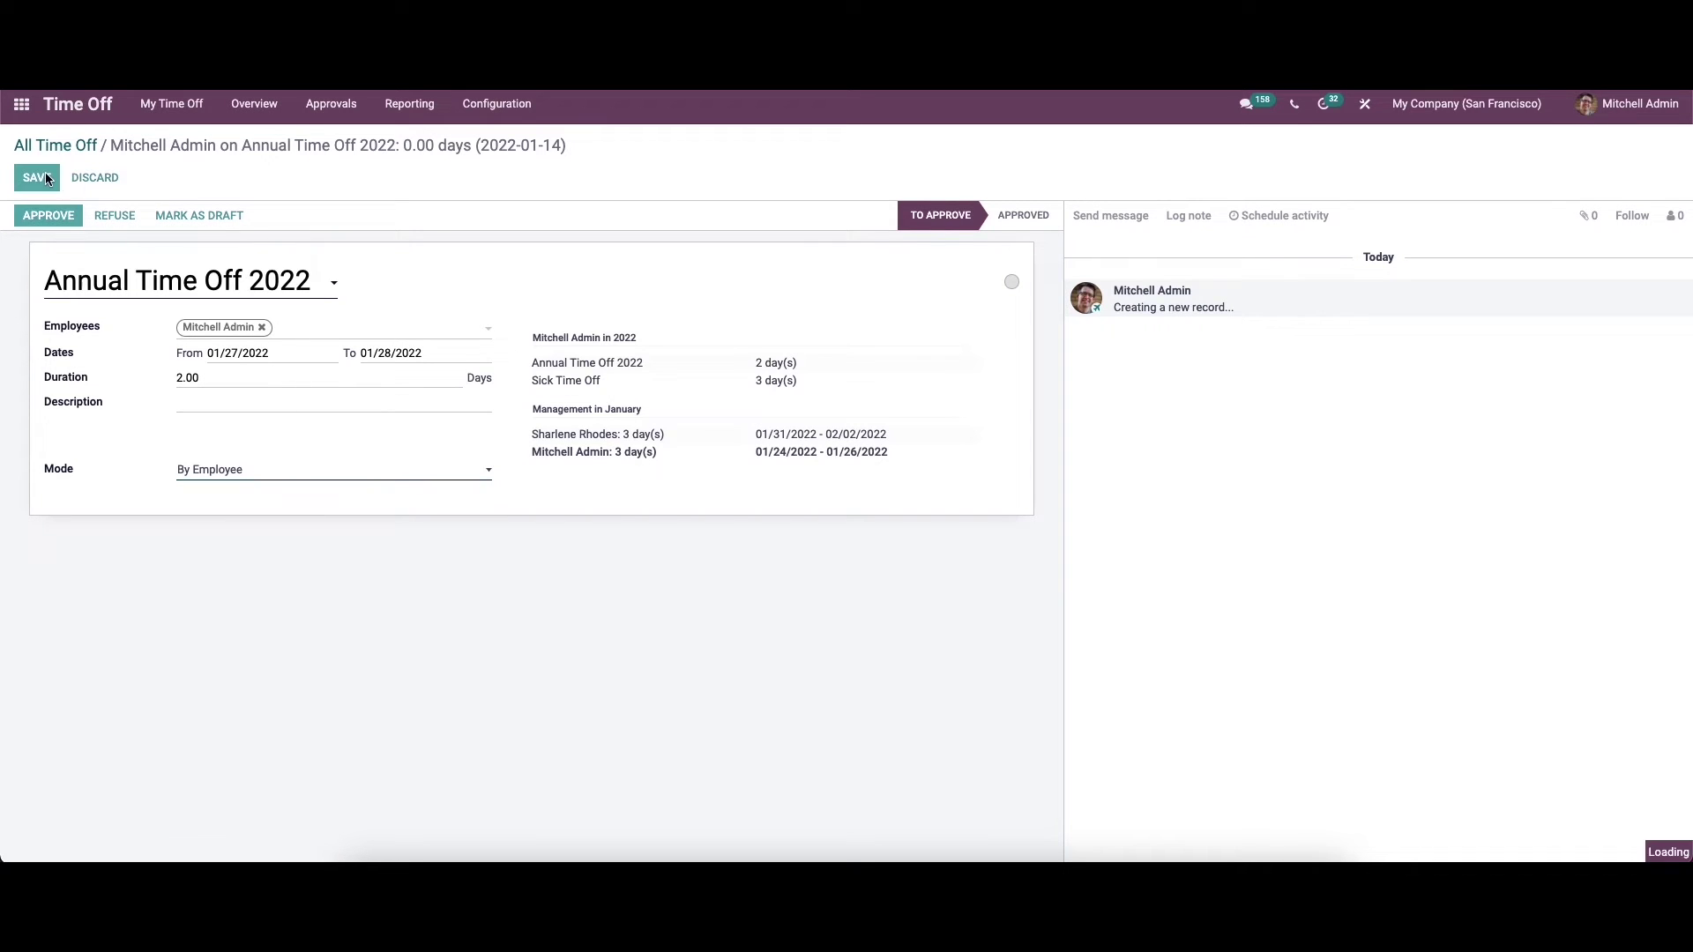
- Approve the saved Annual Time Off 2022 request and validate its second approval
left_click(65, 224)
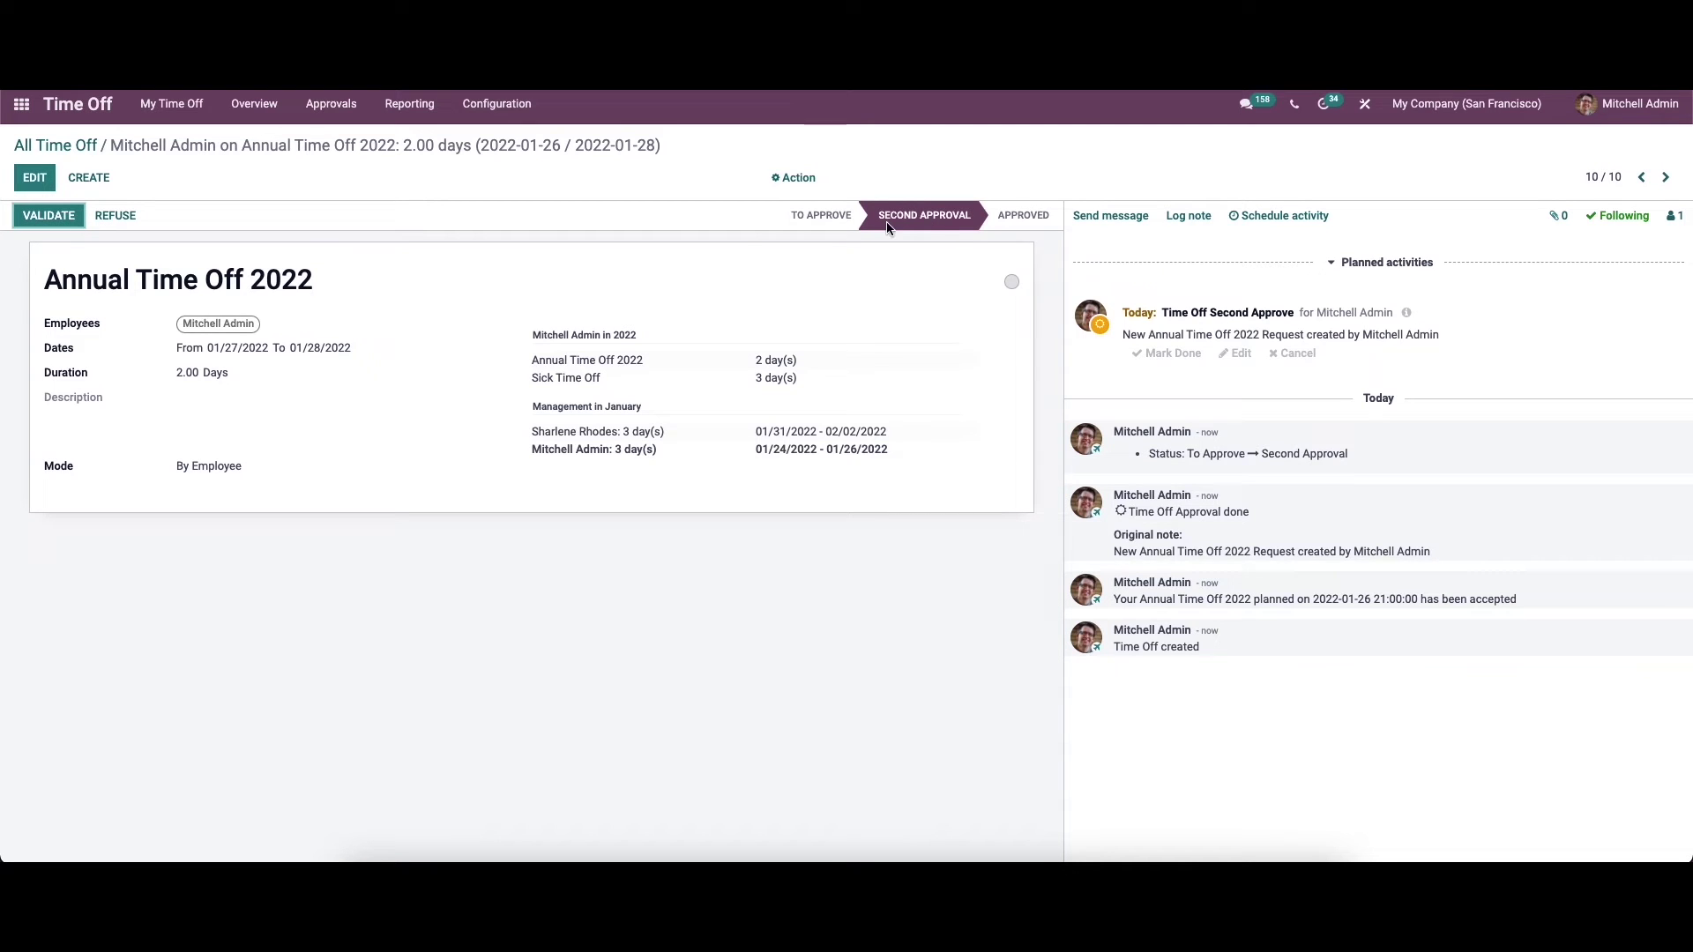
mouse_move(935, 226)
left_click(45, 219)
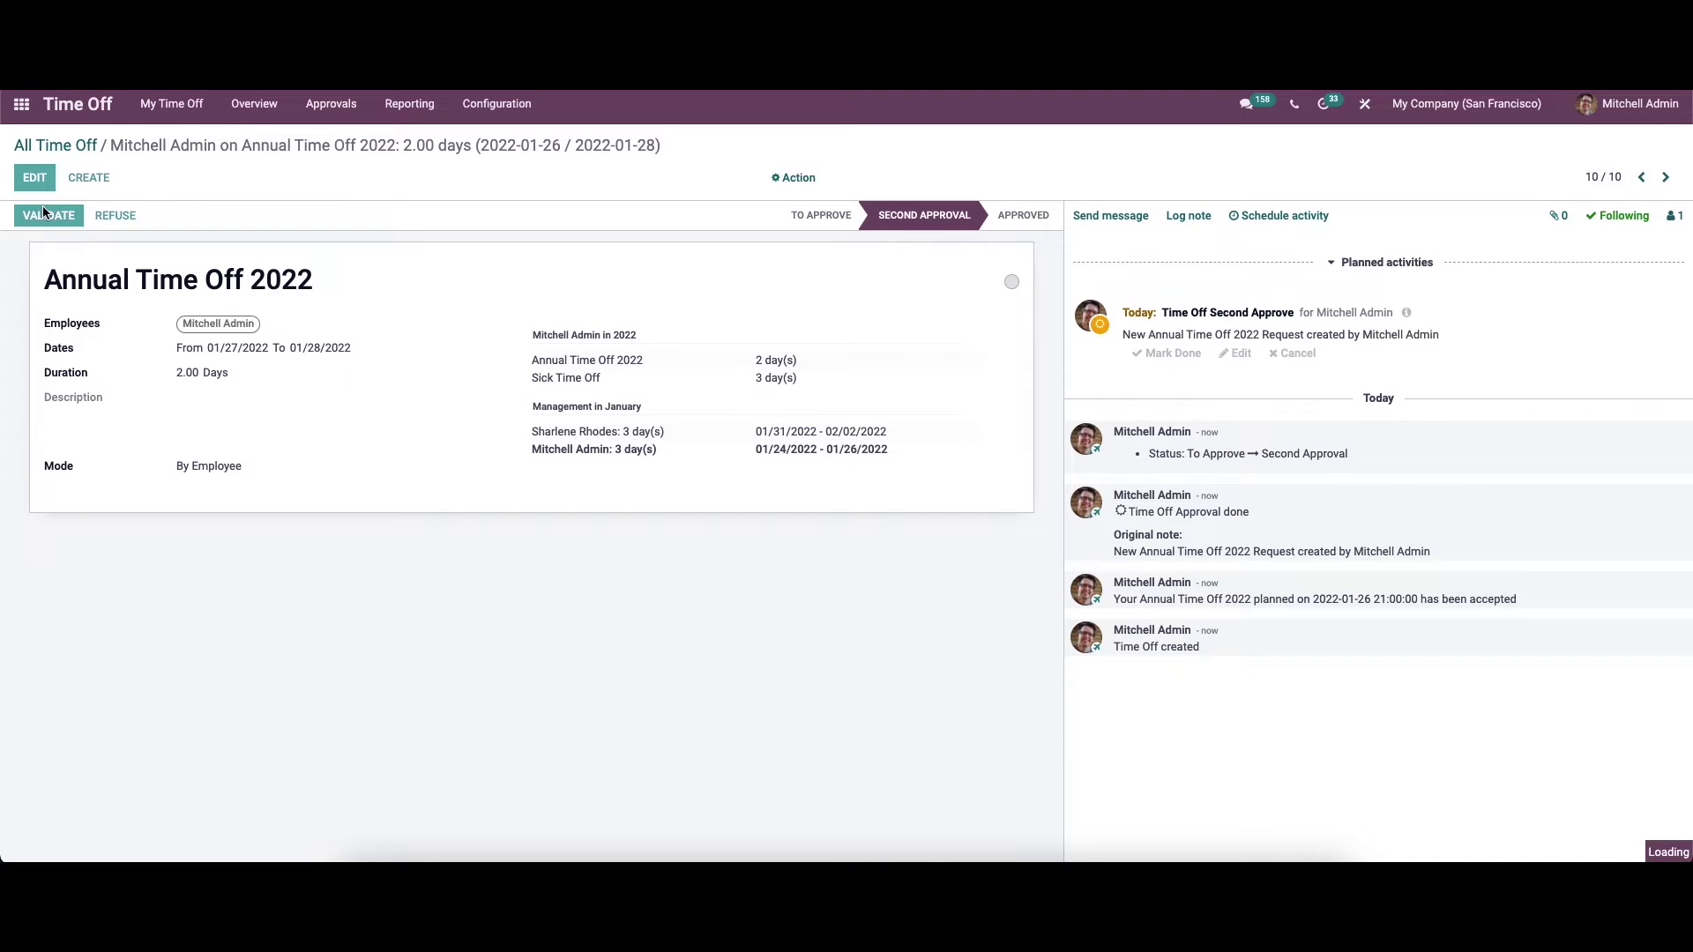
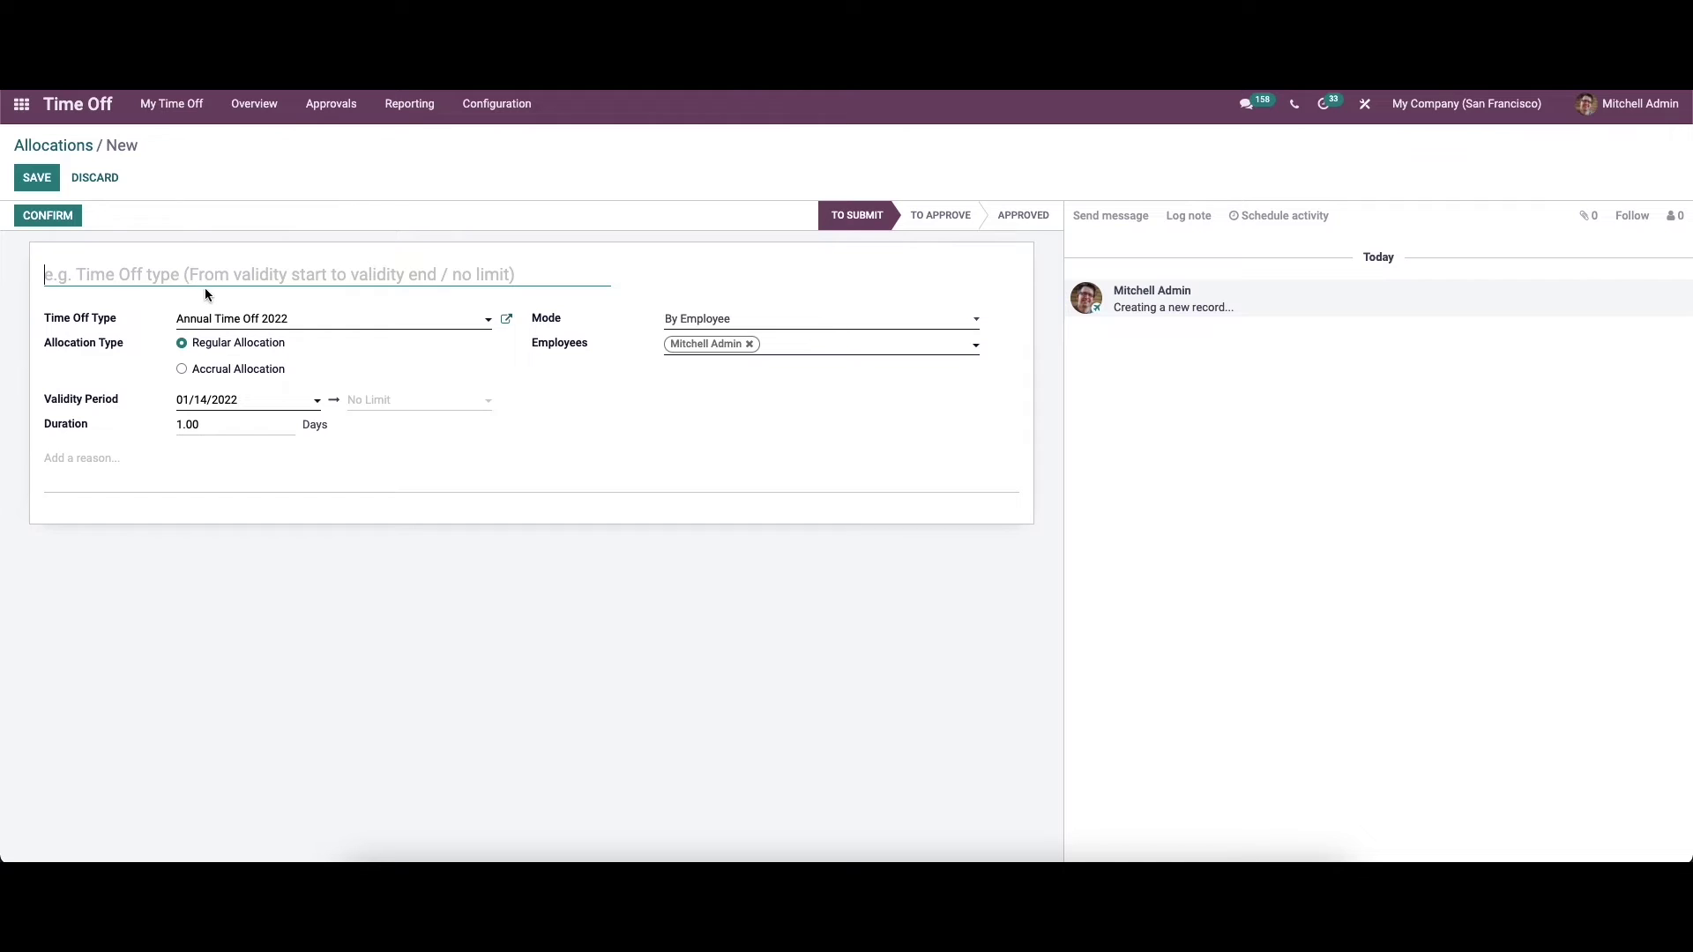
- In the new allocation, review the time off types and set an accrual allocation with the Seniority Plan
left_click(348, 325)
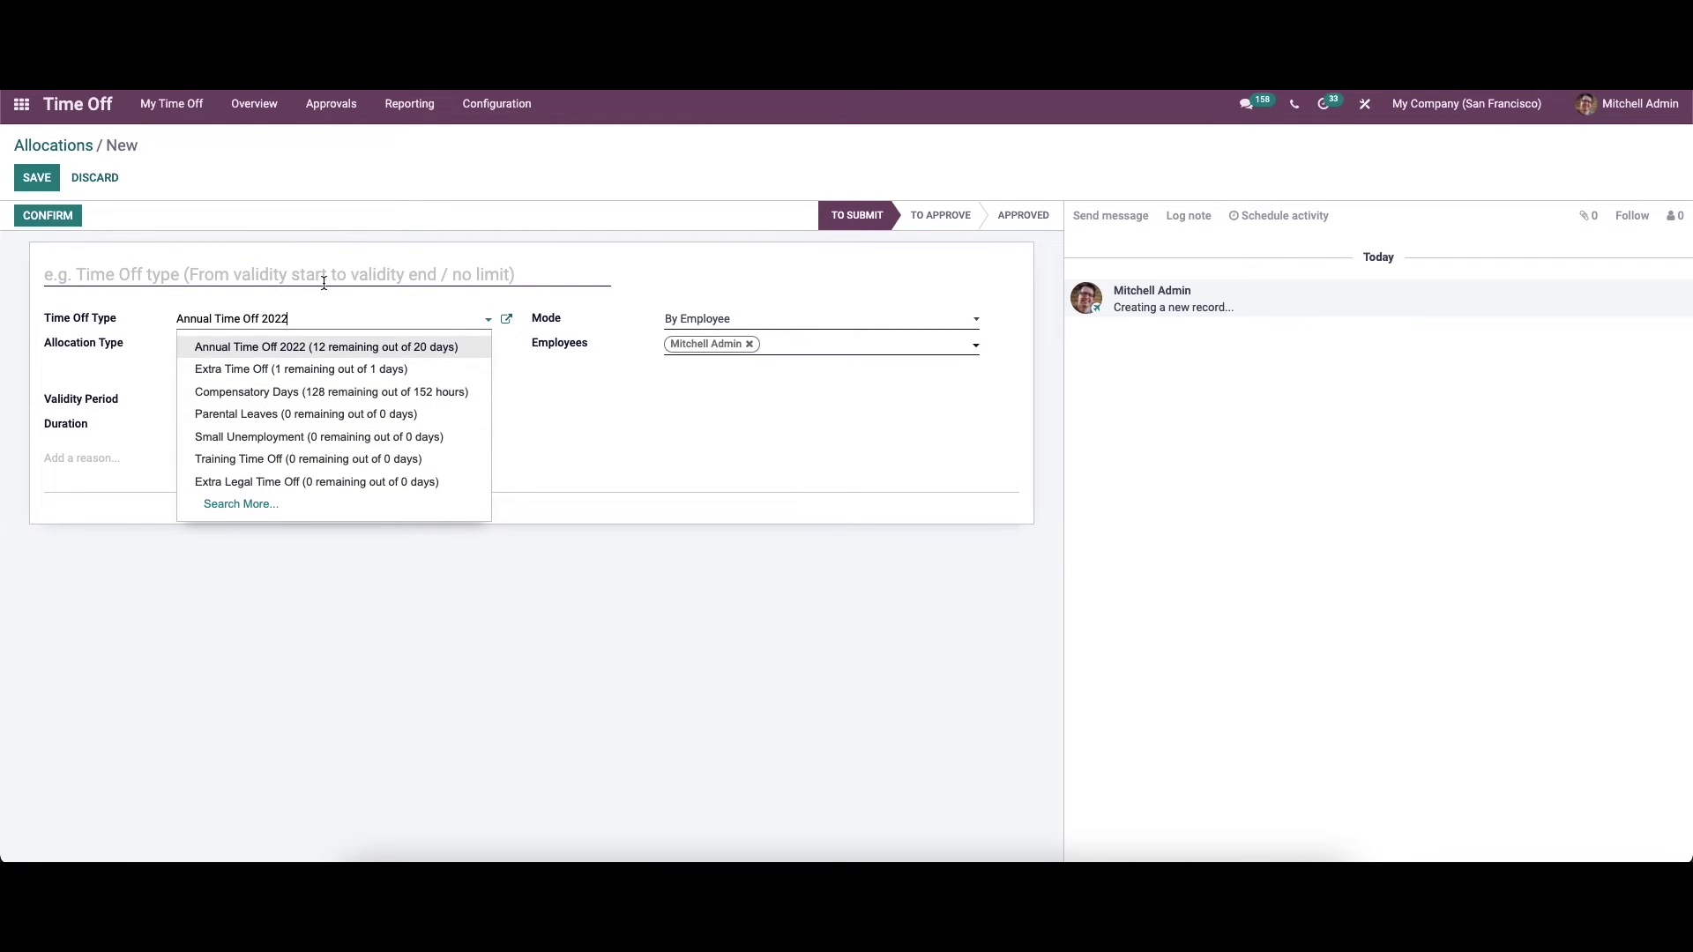
left_click(319, 312)
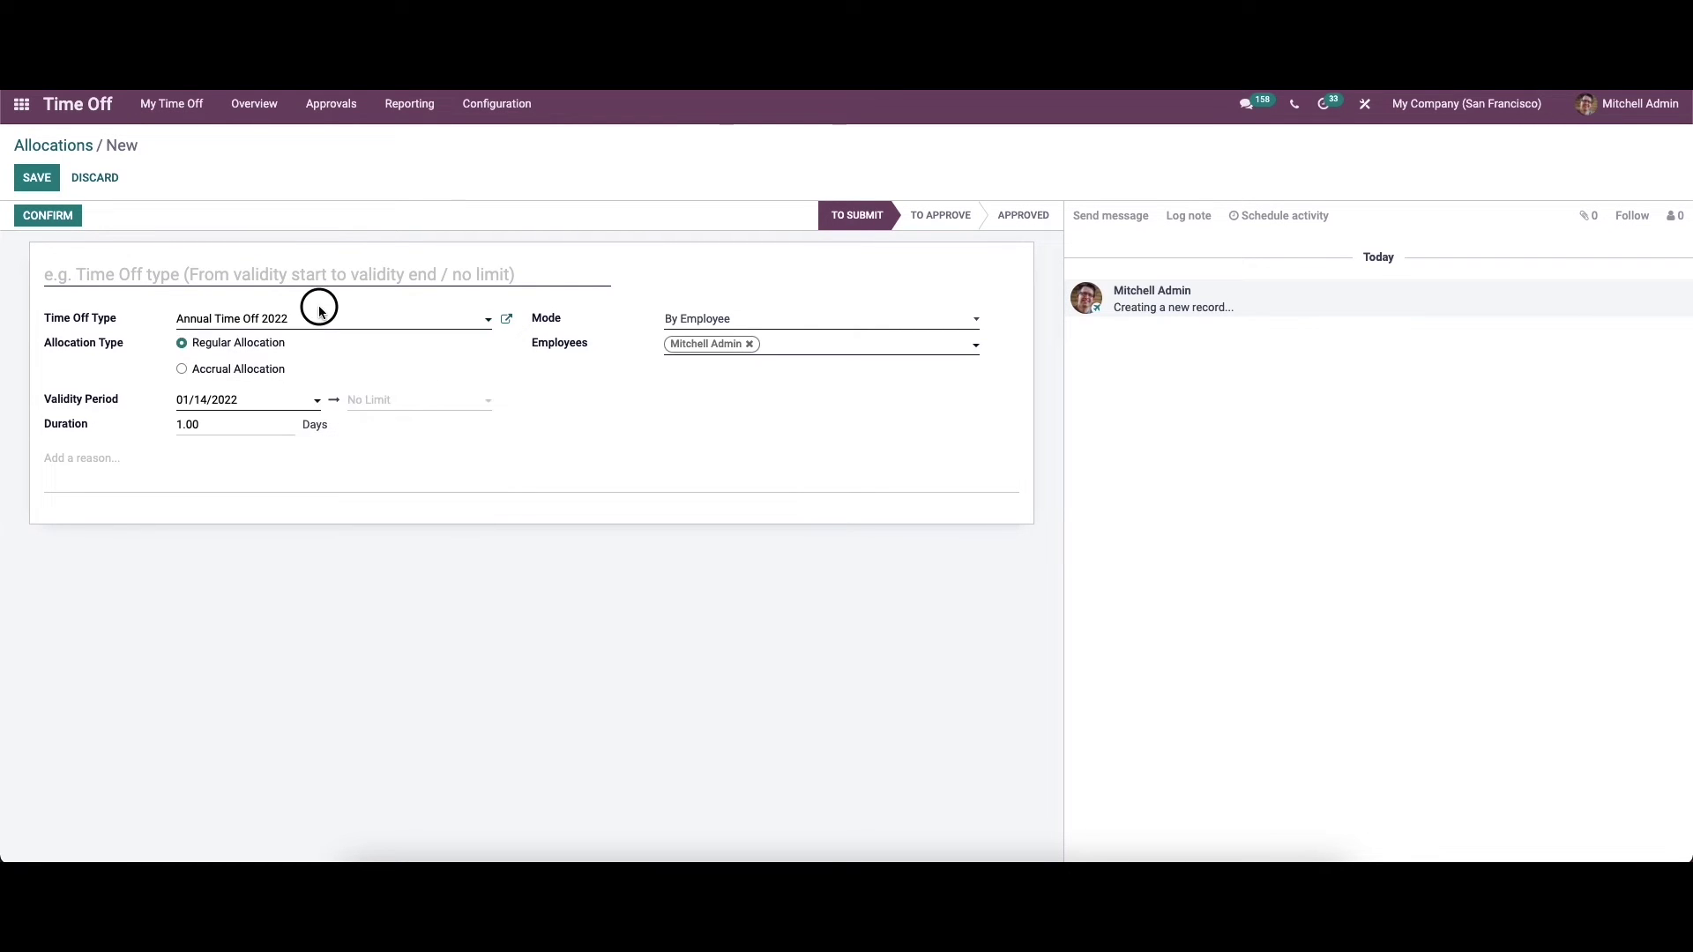
left_click(181, 370)
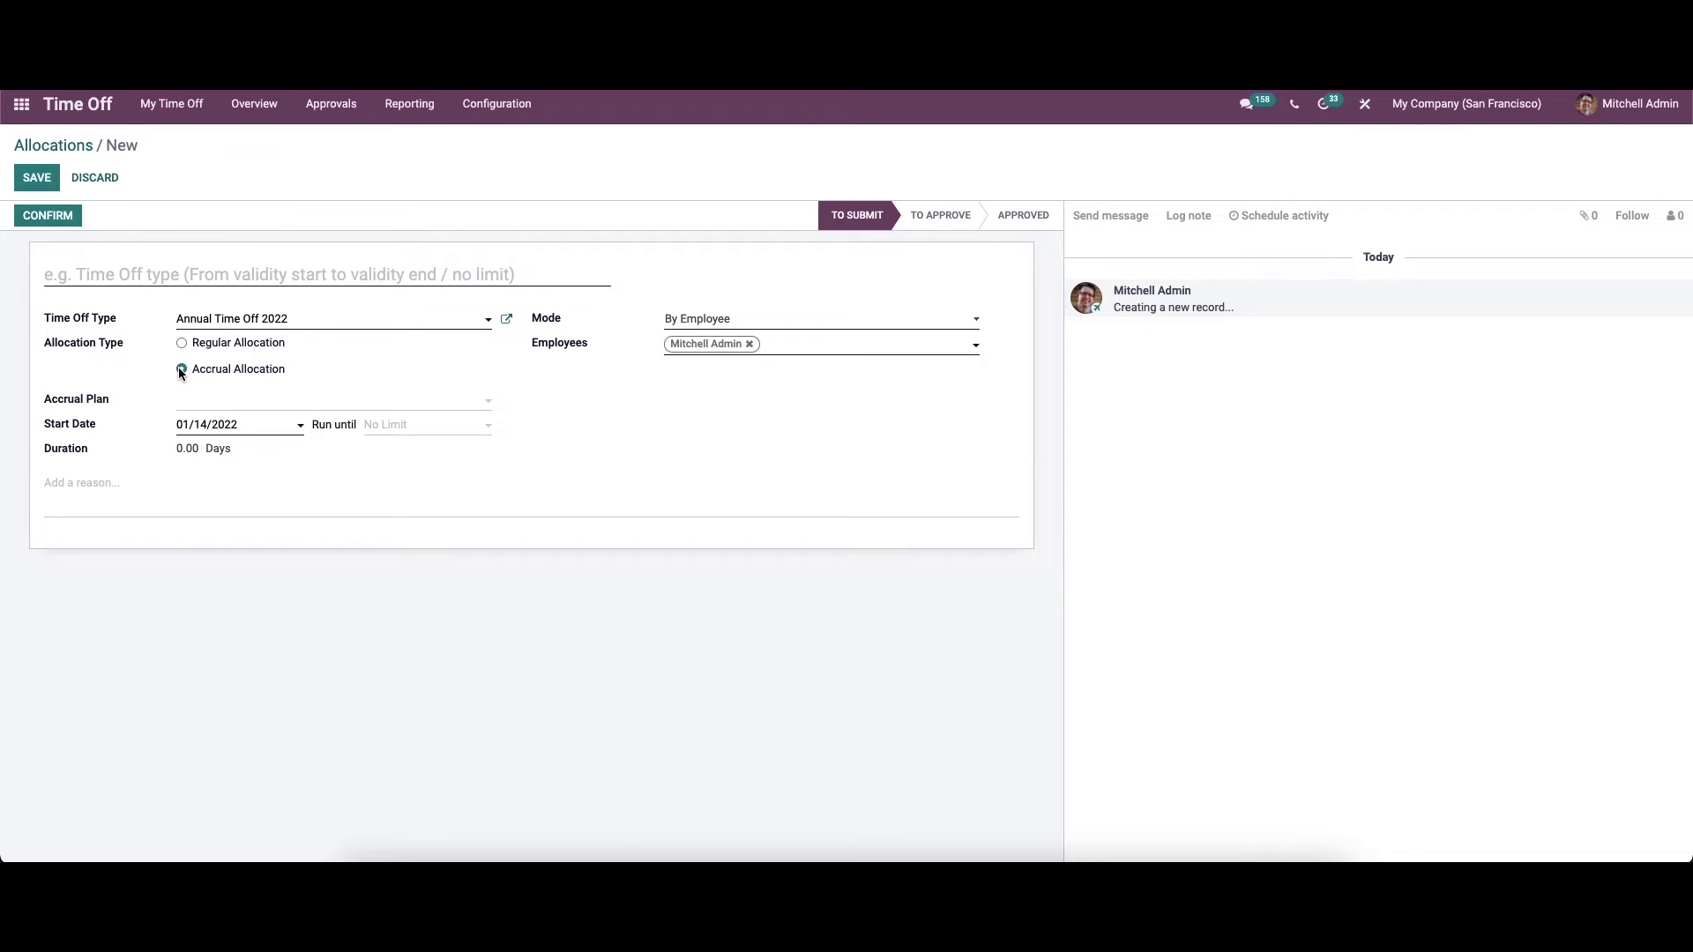
double_click(234, 414)
left_click(264, 404)
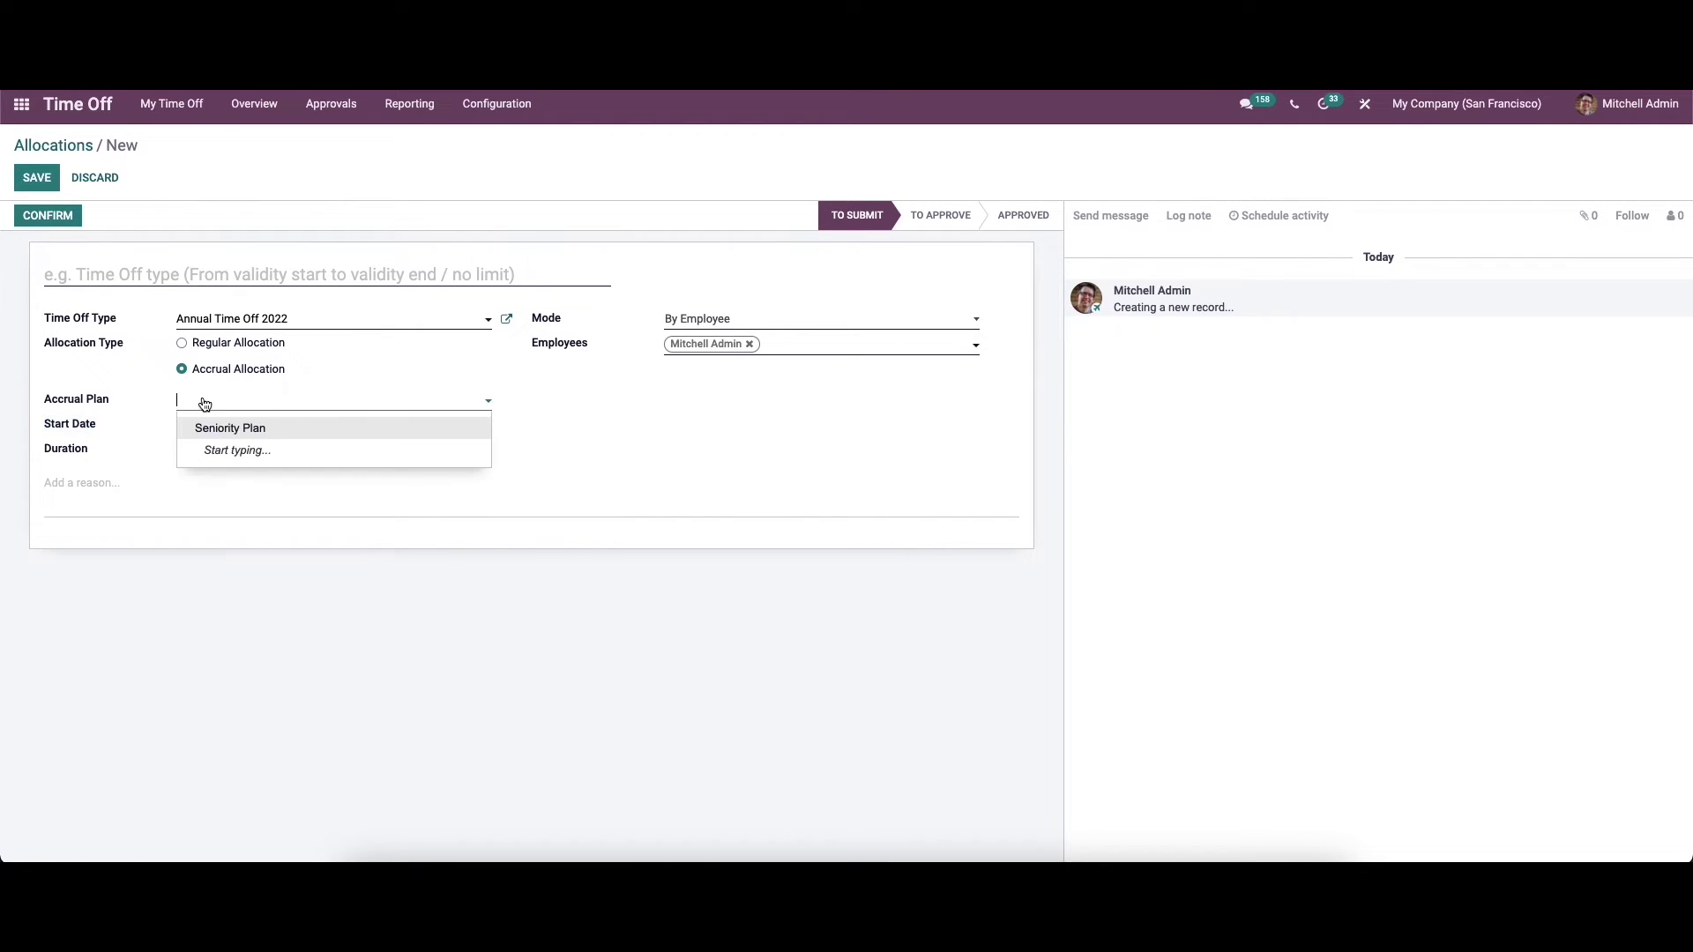
left_click(247, 427)
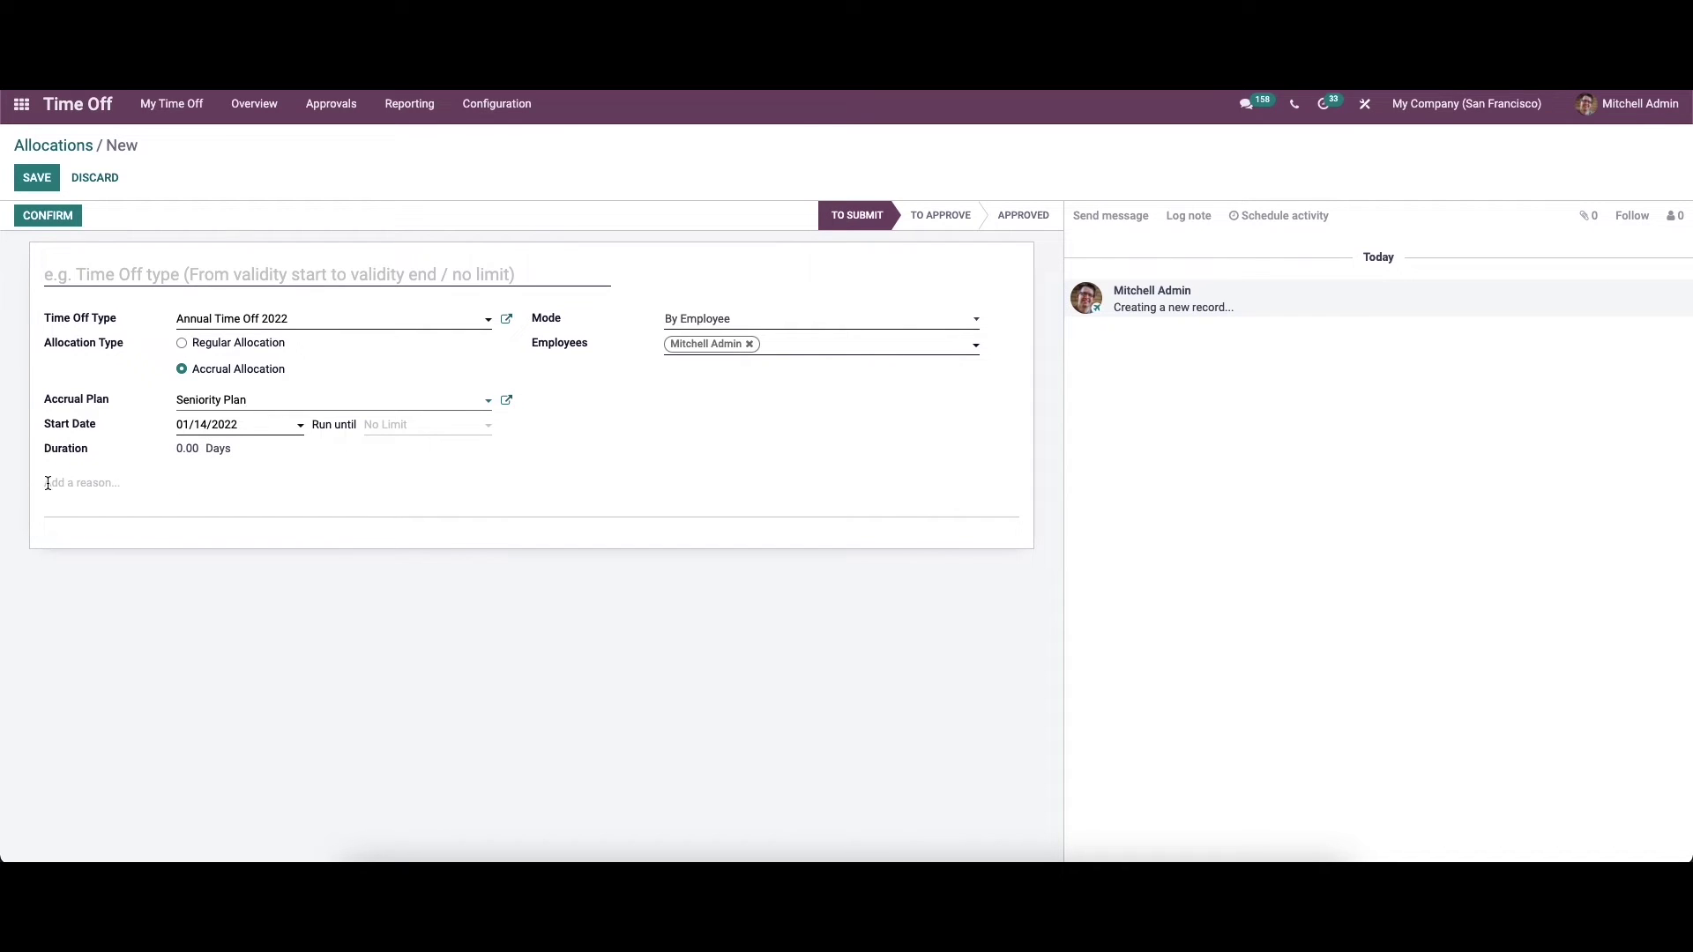
- Review the mode and employee choices of the new allocation and discard the form
left_click(821, 327)
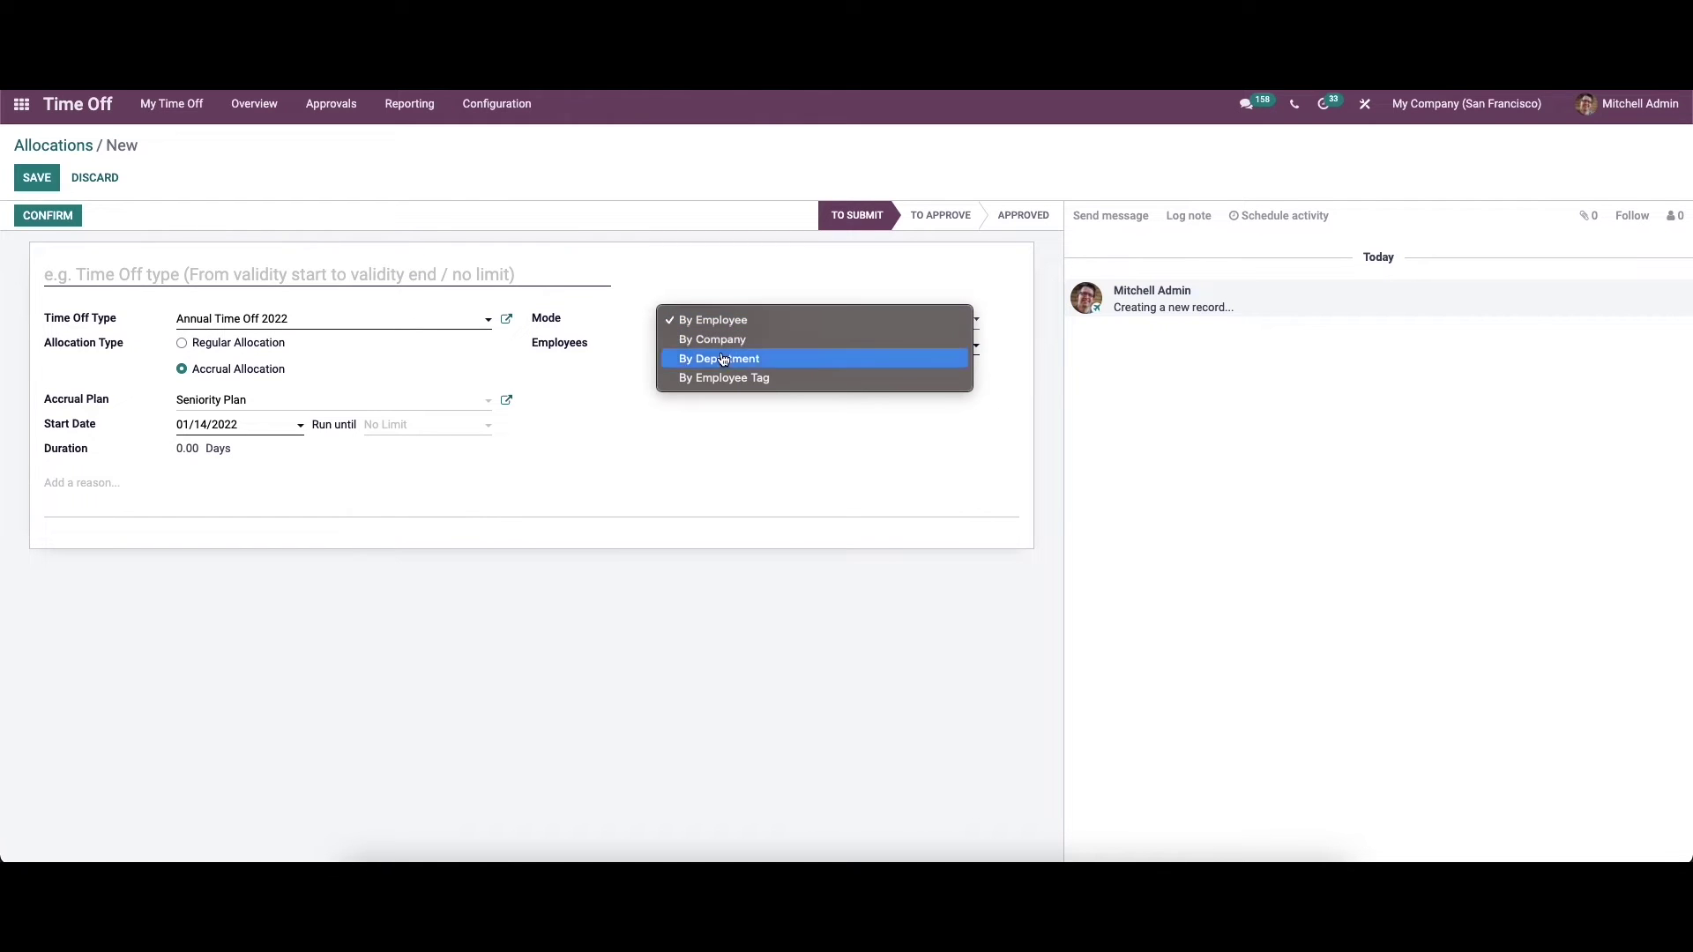
left_click(617, 266)
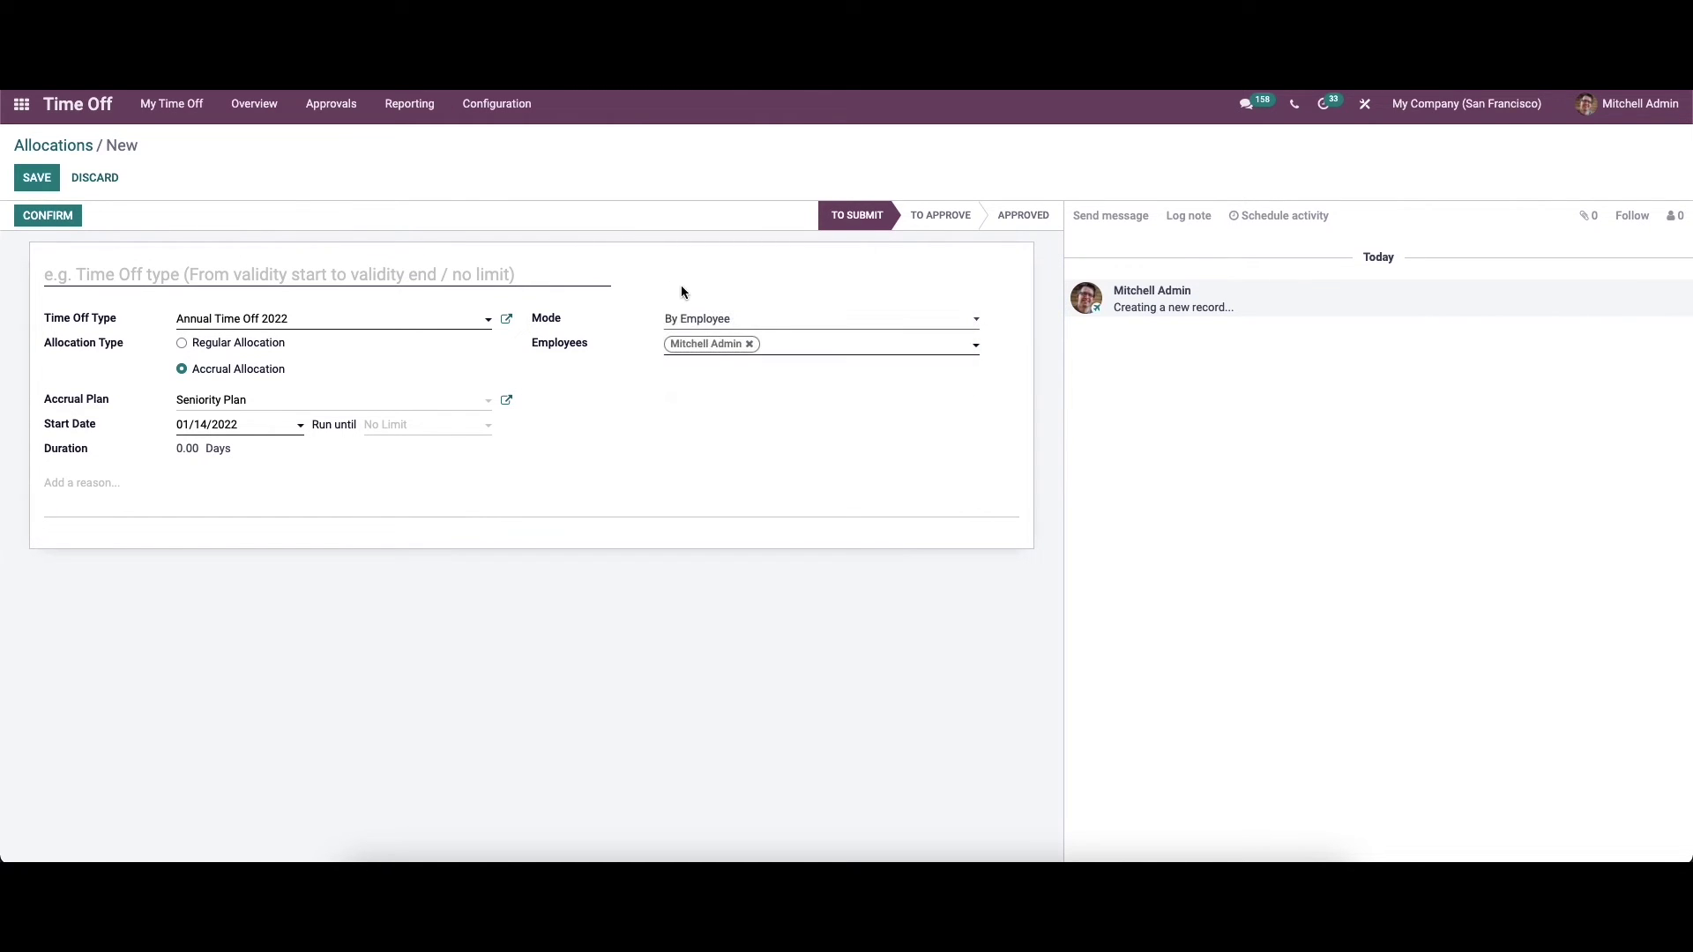
left_click(785, 352)
key("Down")
key("Down")
key("Down")
key("Down")
left_click(666, 250)
left_click(87, 180)
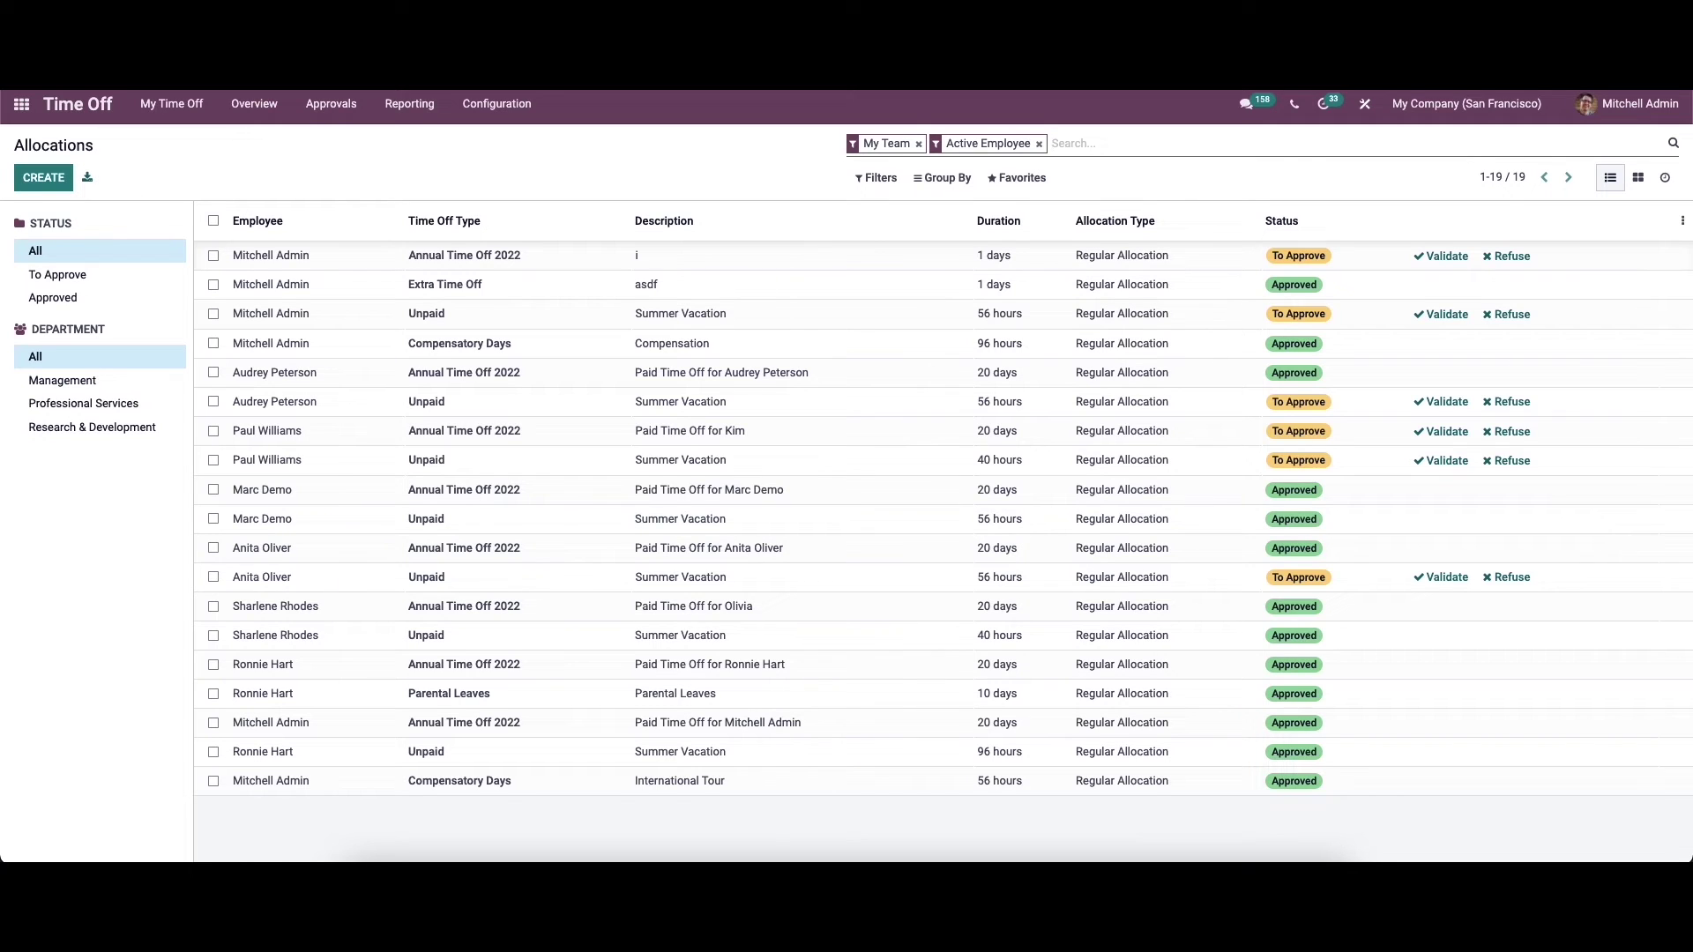
- Start a new time off type from the Time Off Types configuration and choose its responsible time off officer
left_click(501, 104)
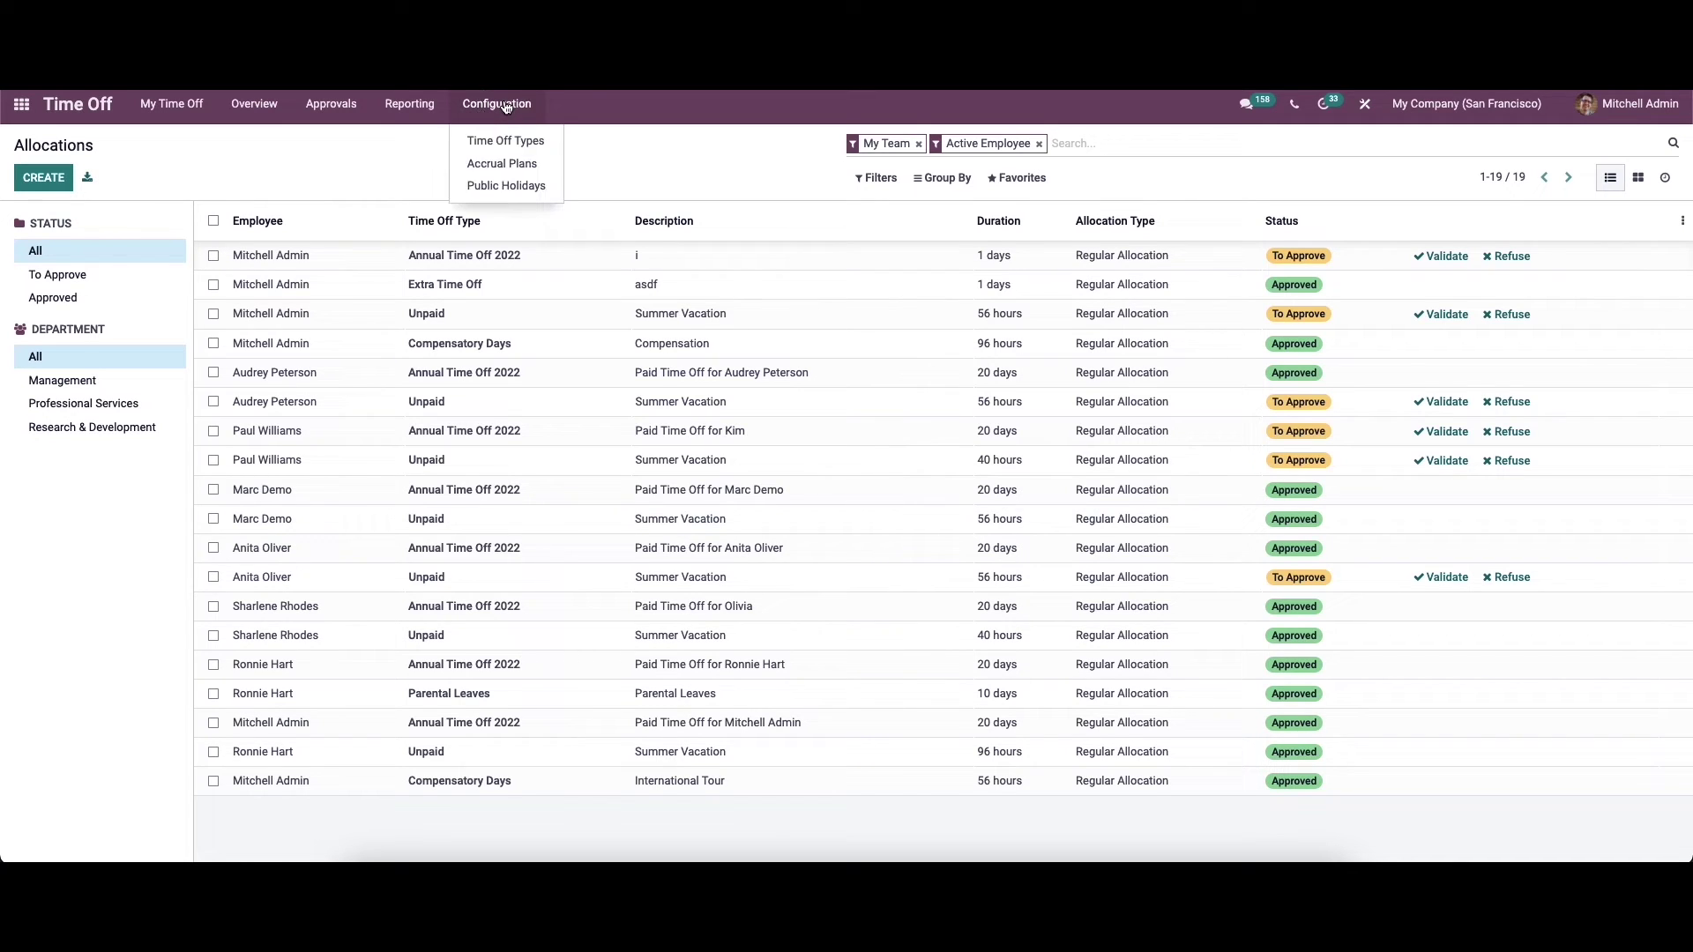
left_click(506, 139)
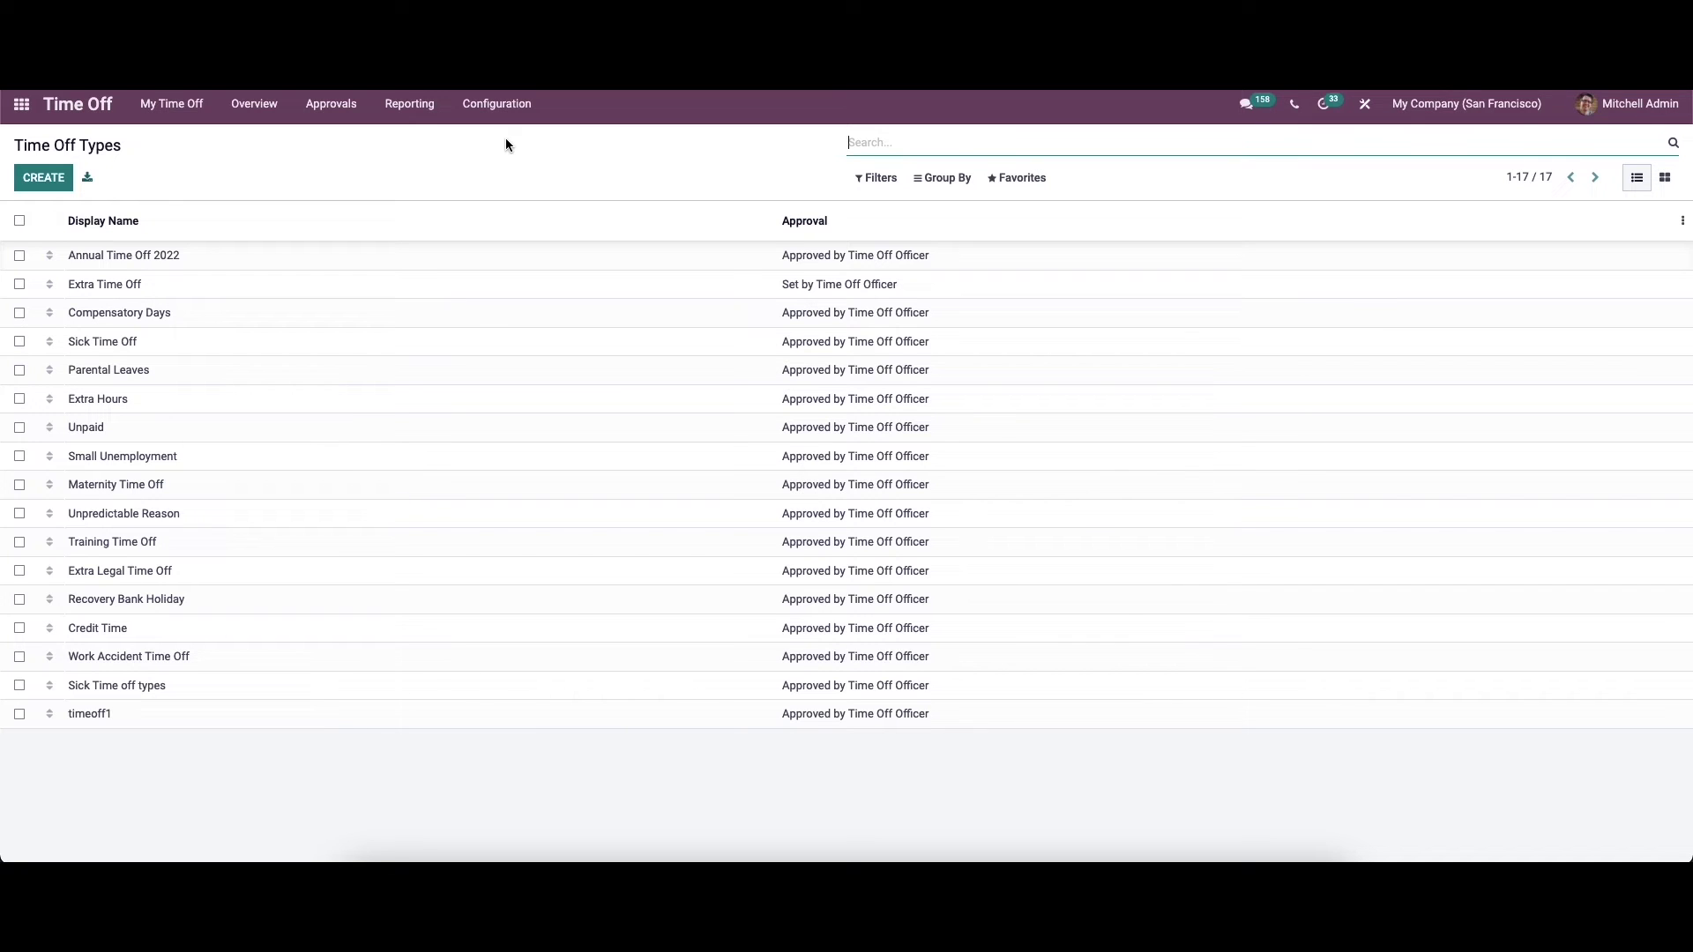
left_click(49, 182)
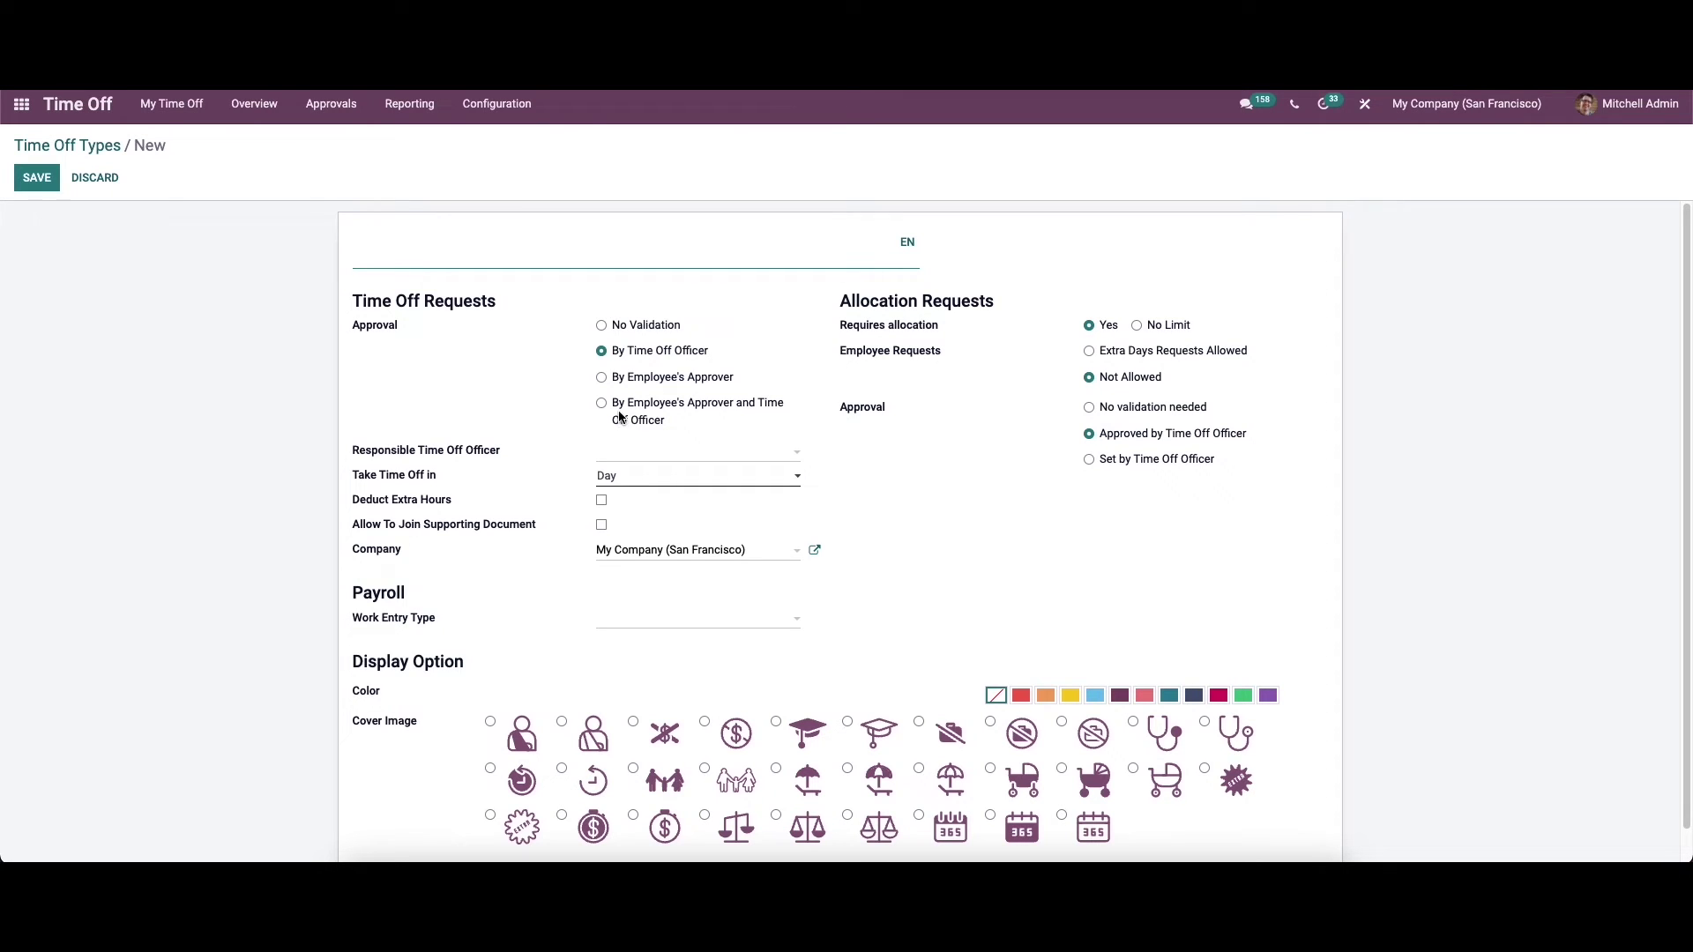
scroll(564, 388, "down", 2)
scroll(620, 427, "down", 1)
left_click(642, 420)
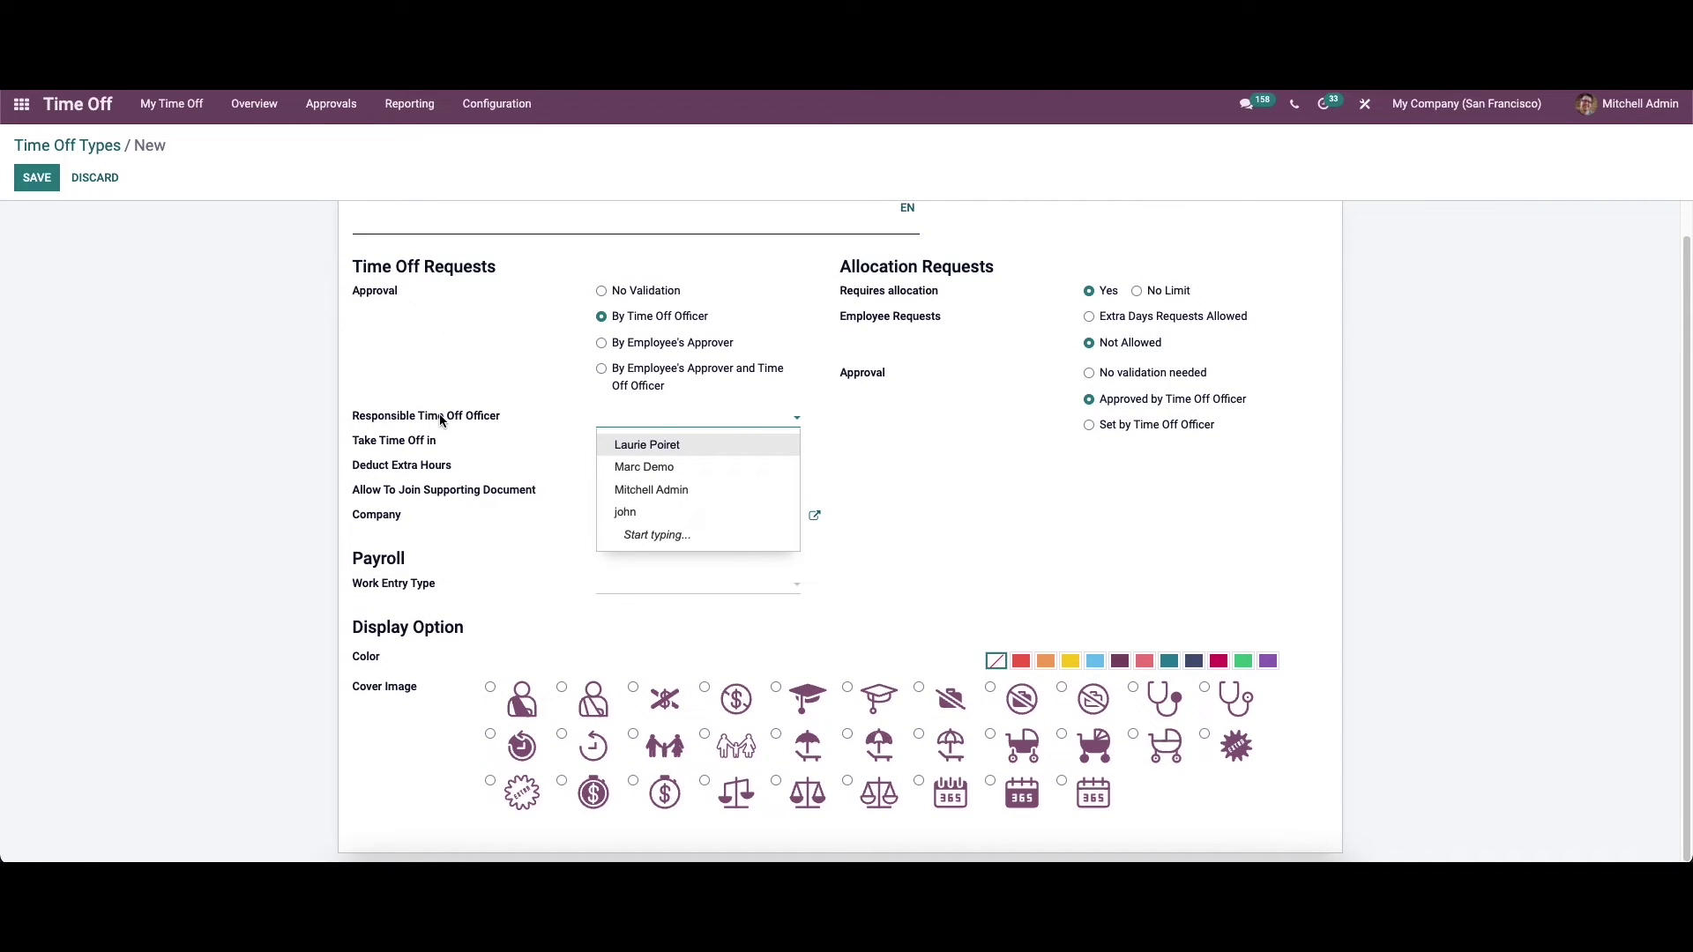
left_click(663, 487)
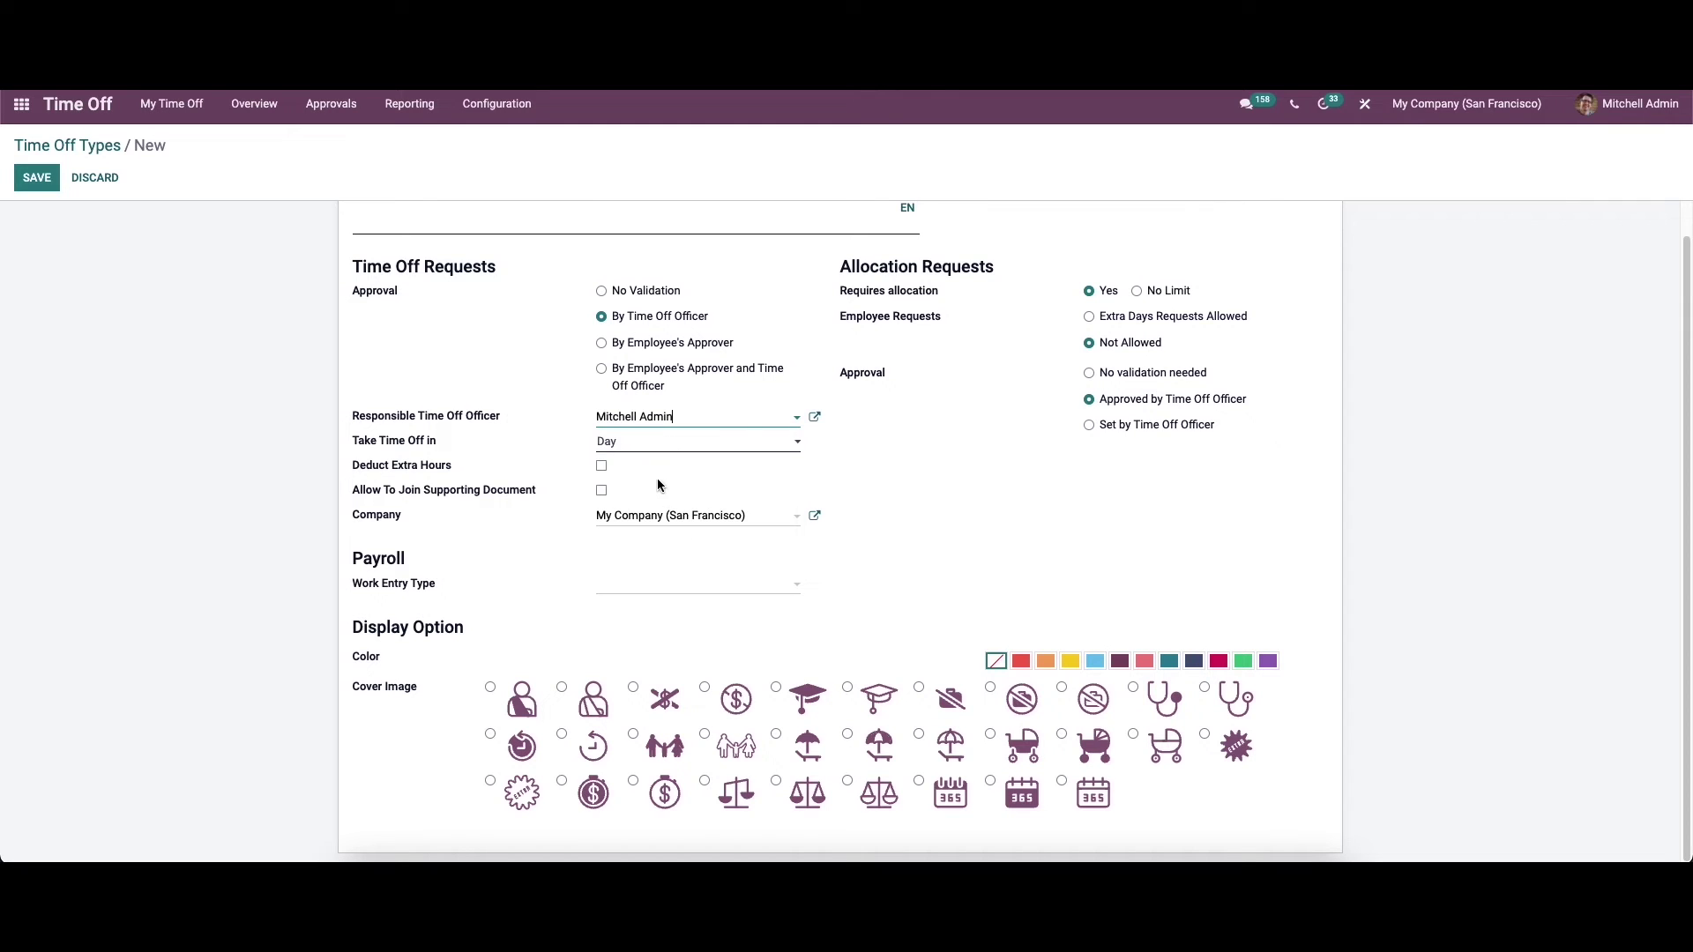
- Try Half Day as the unit for taking time off, restore Day, and enable Deduct Extra Hours and Allow To Join Supporting Document
left_click(636, 442)
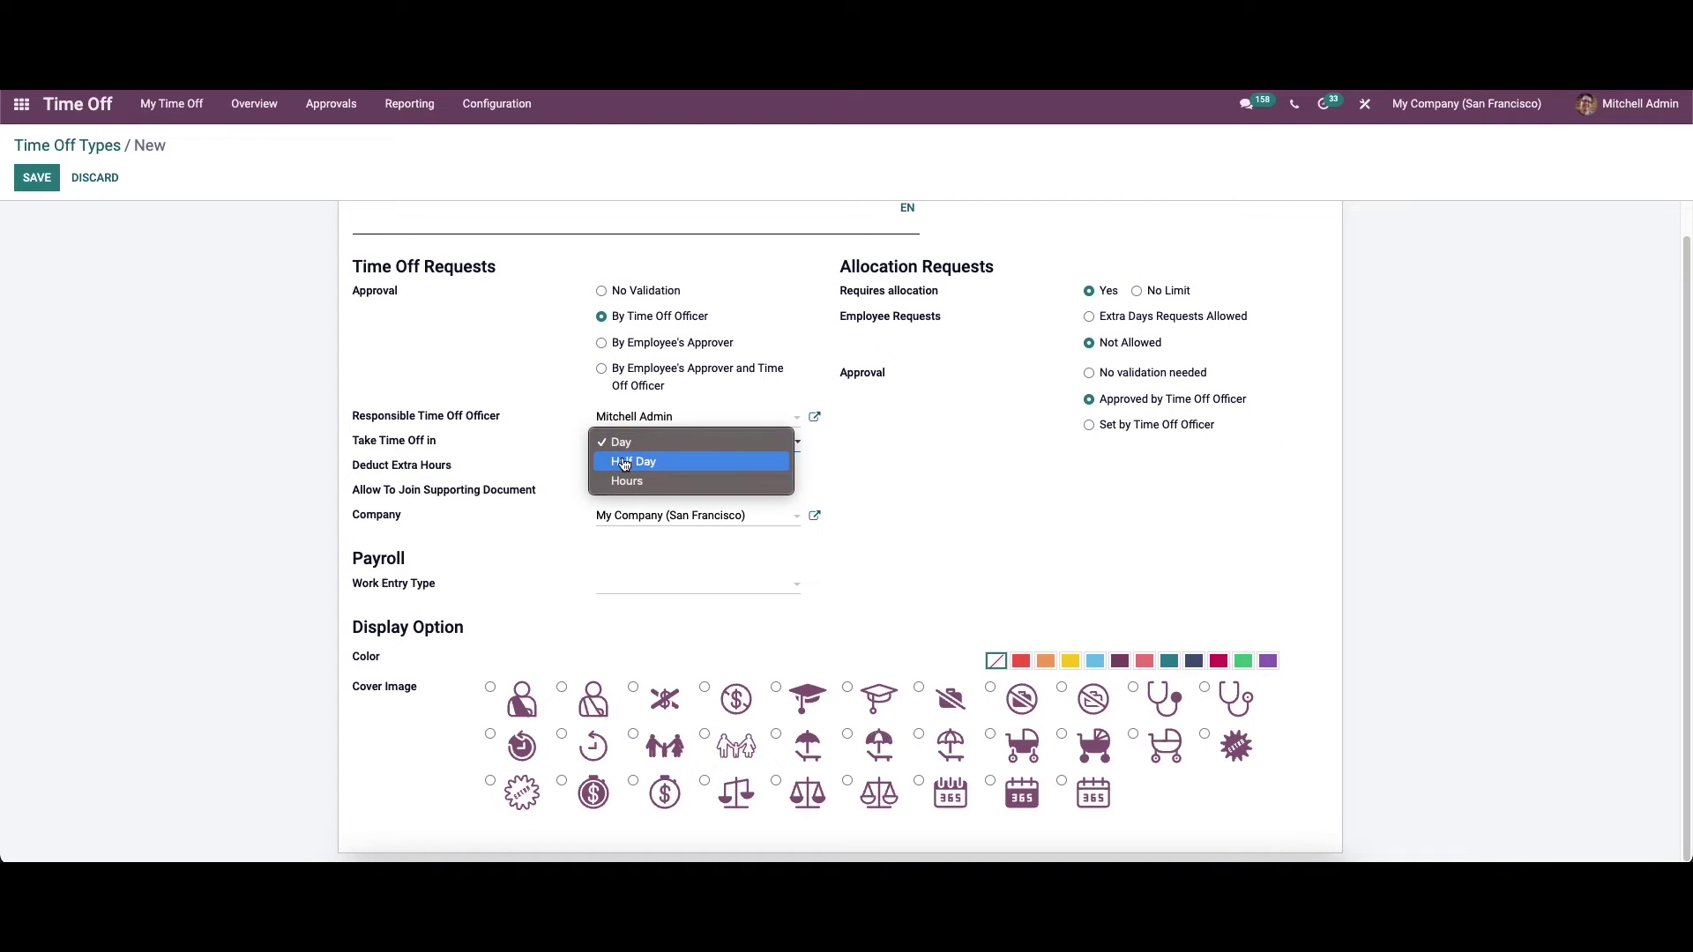
left_click(625, 463)
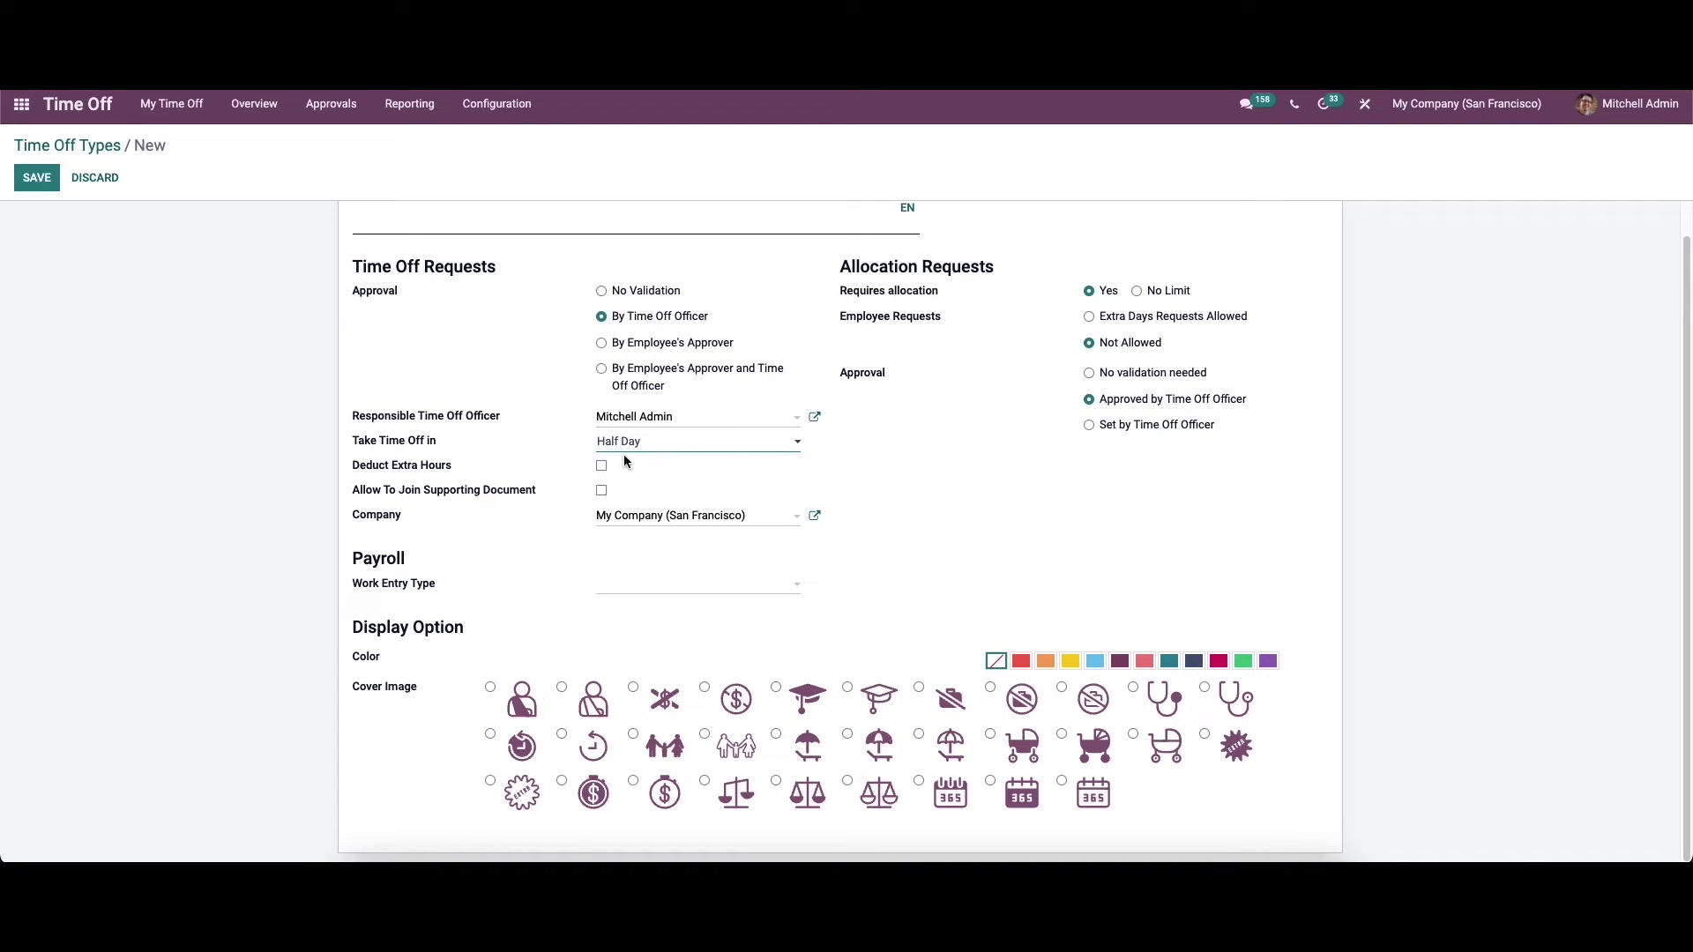
left_click(673, 442)
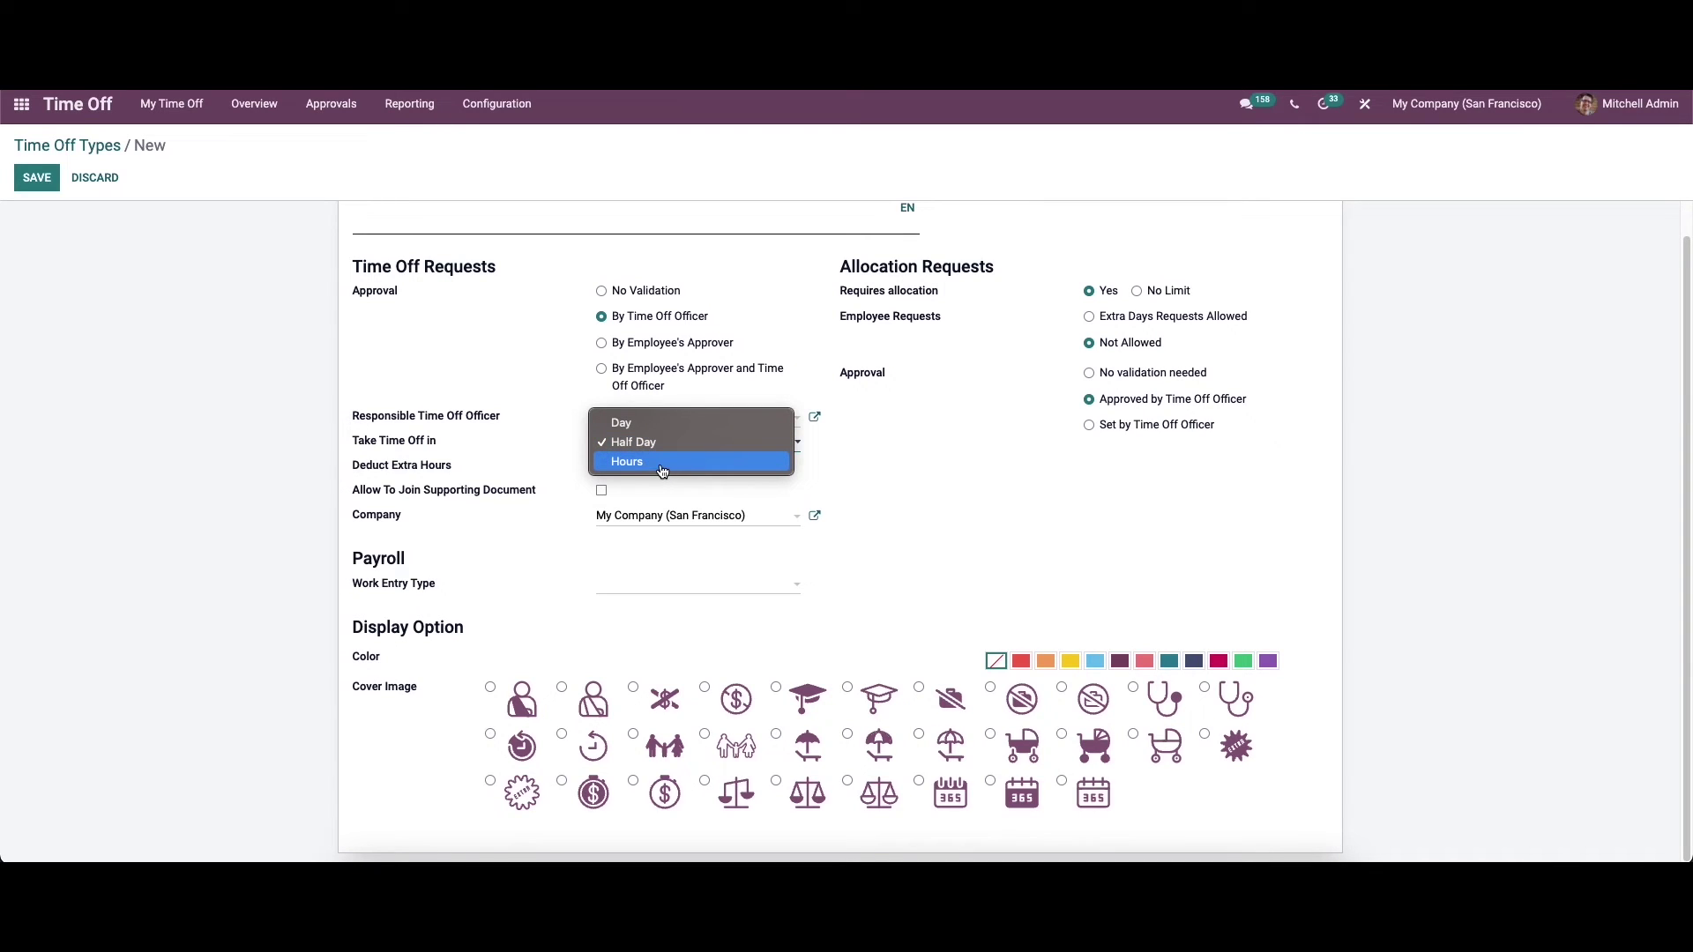
left_click(661, 423)
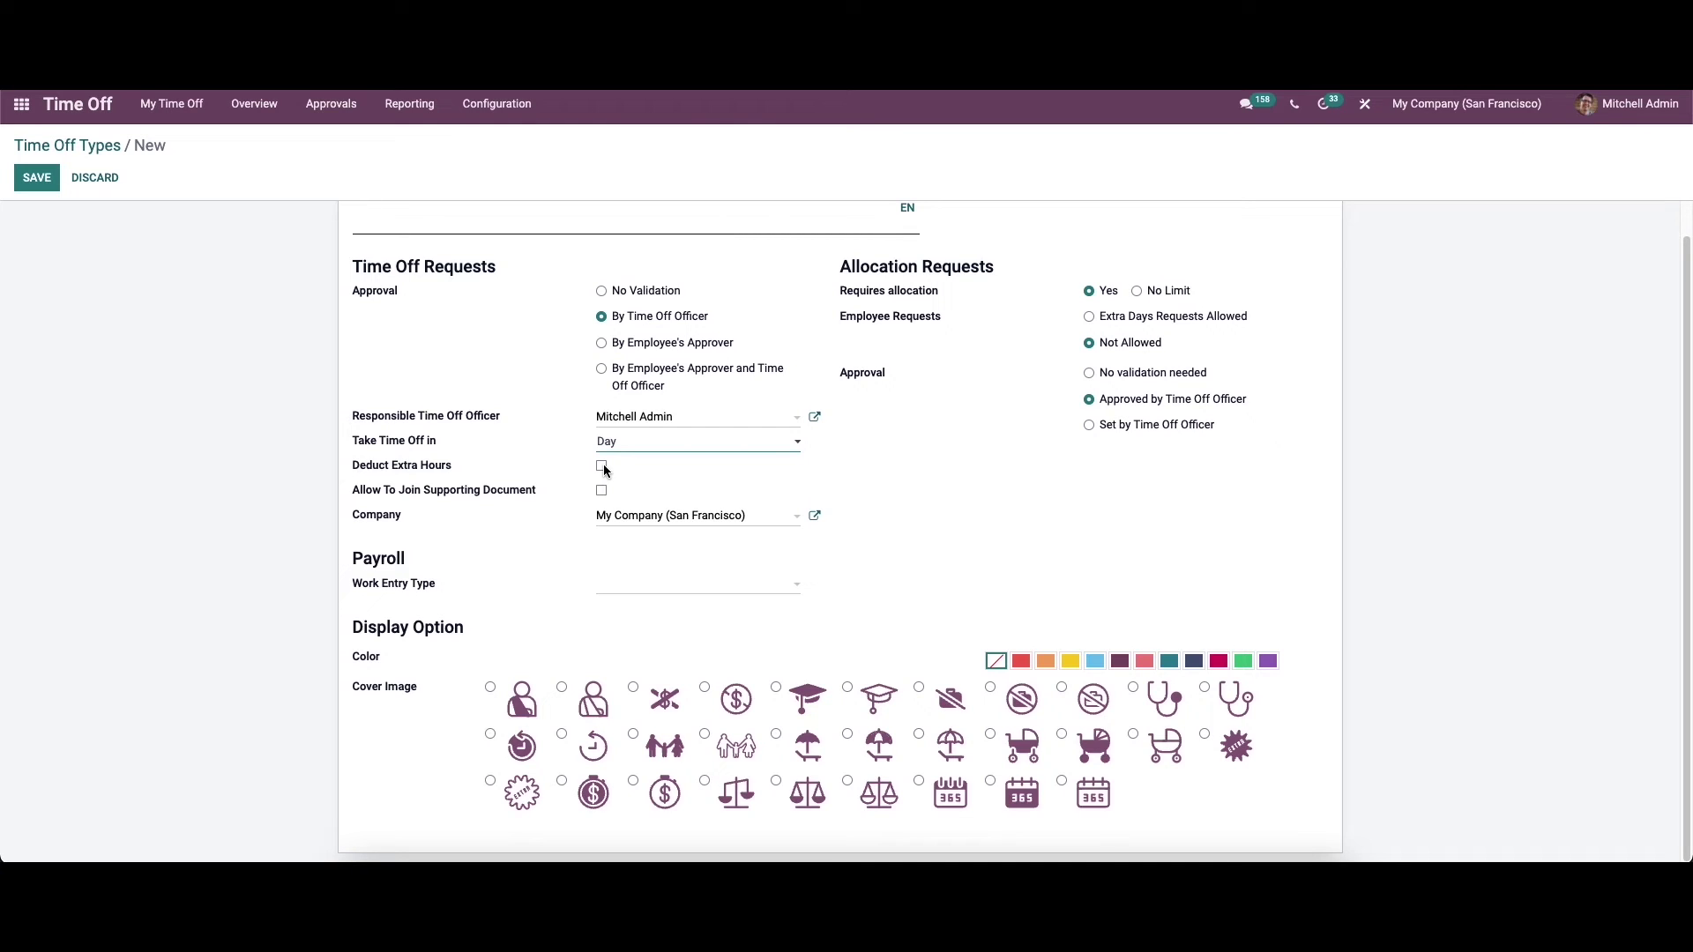
left_click(604, 467)
left_click(600, 492)
- Review the available payroll work entry types and discard the new time off type
left_click(697, 586)
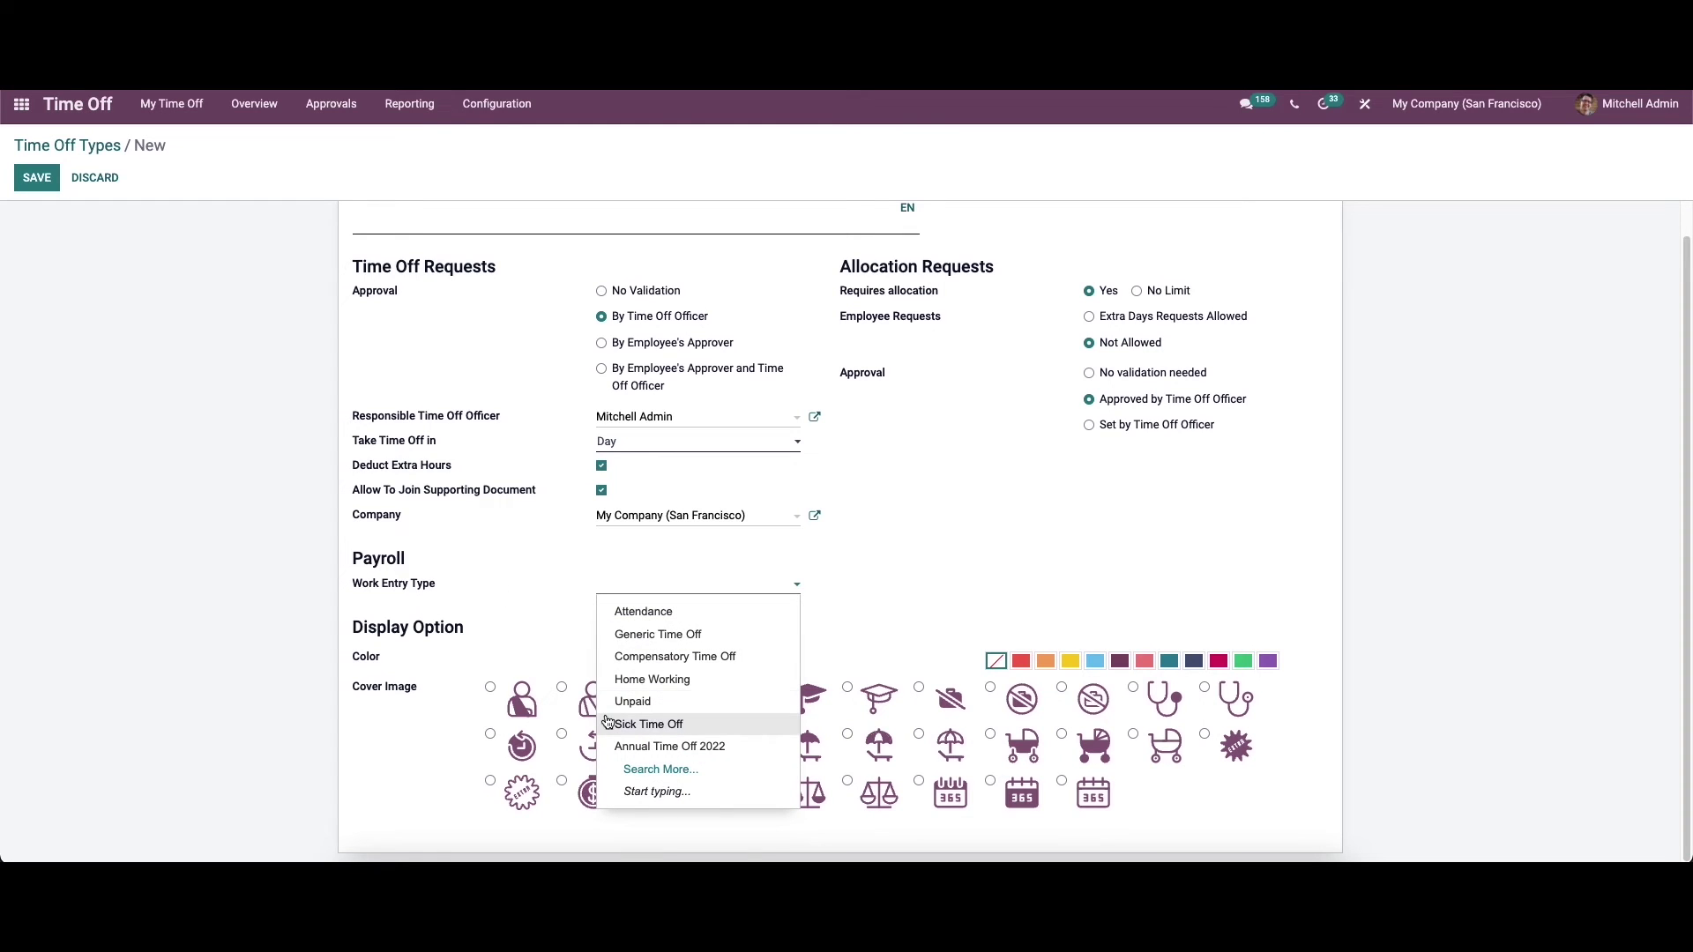
left_click(557, 631)
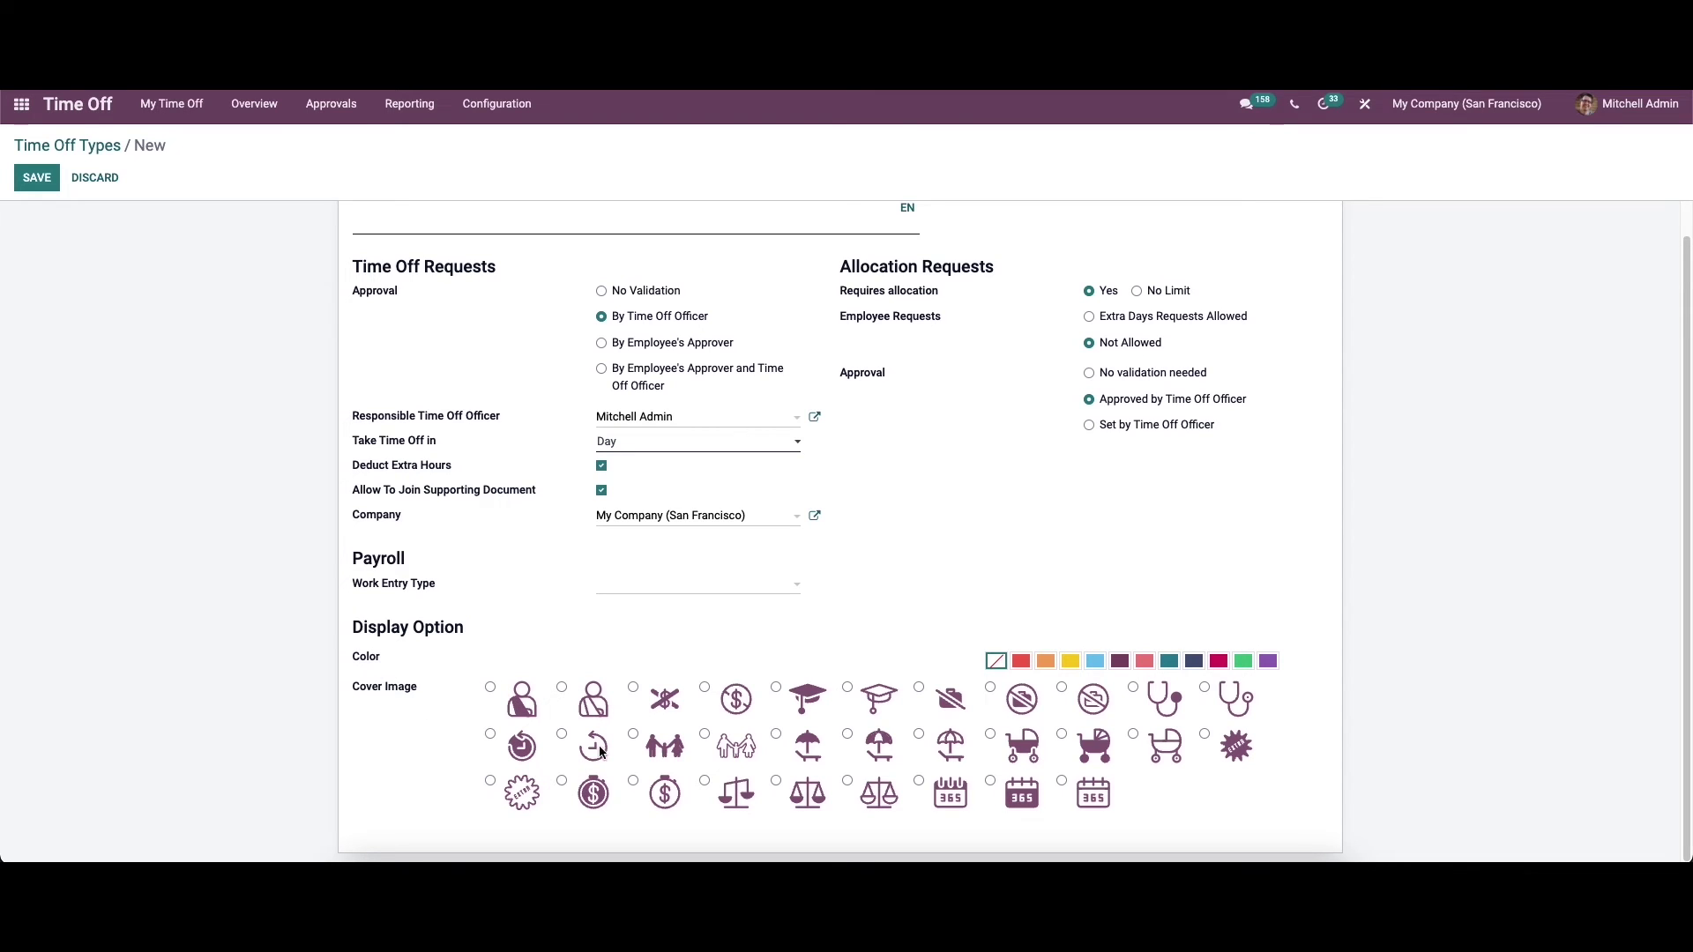
scroll(663, 718, "up", 1)
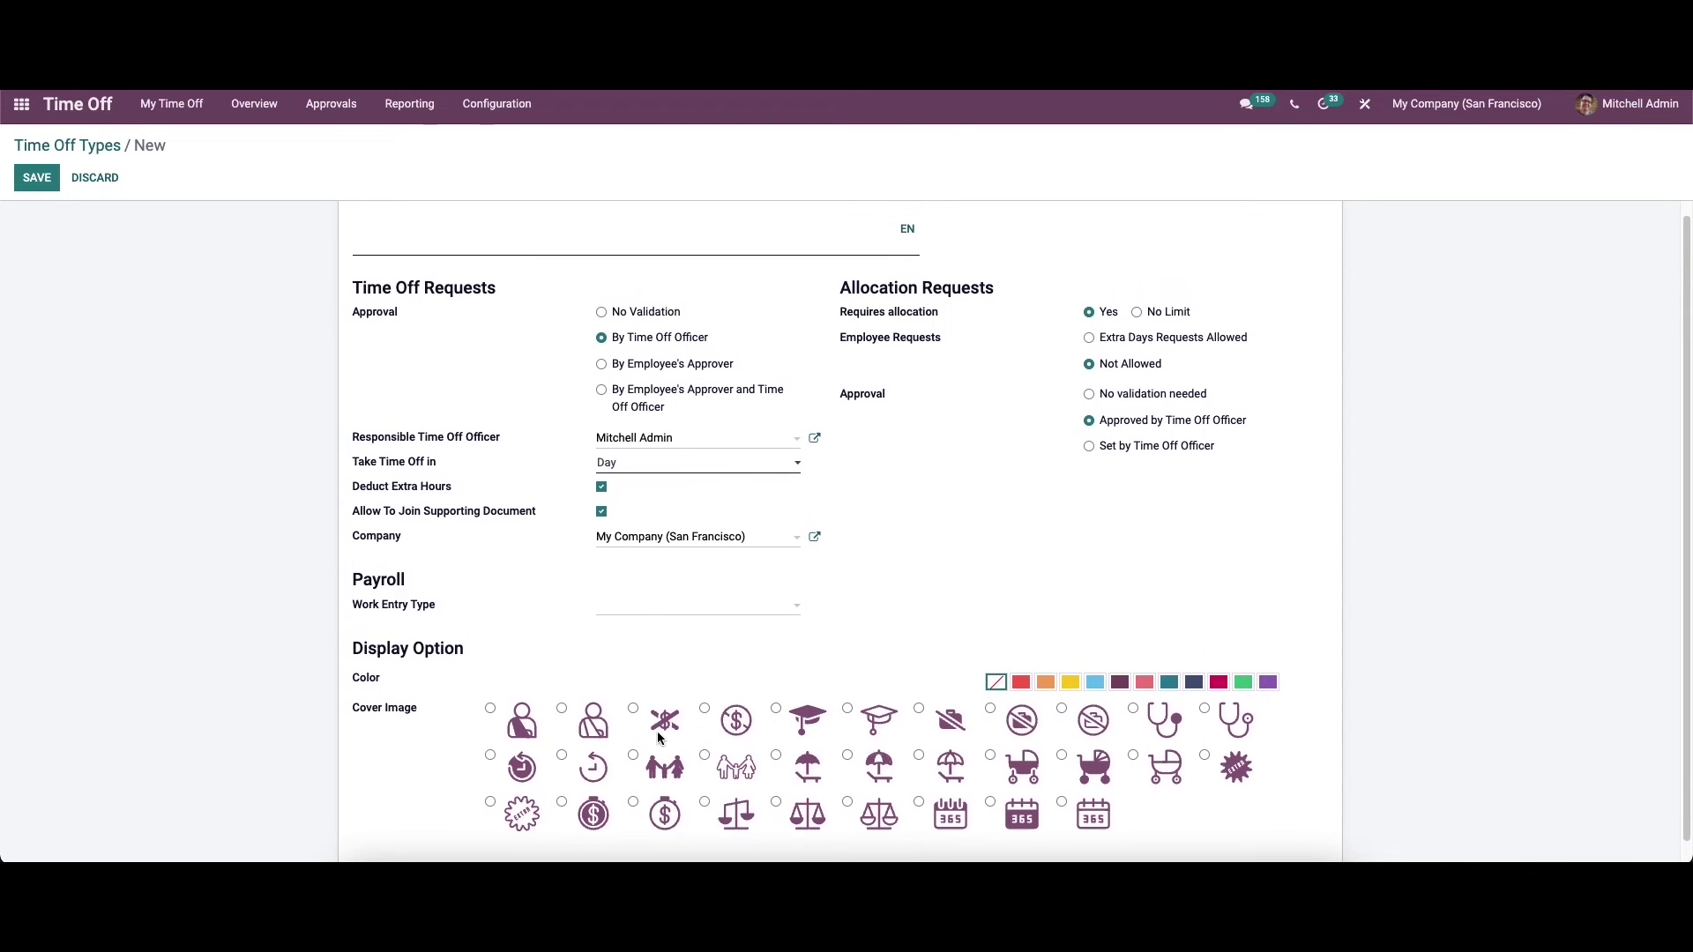
left_click(97, 177)
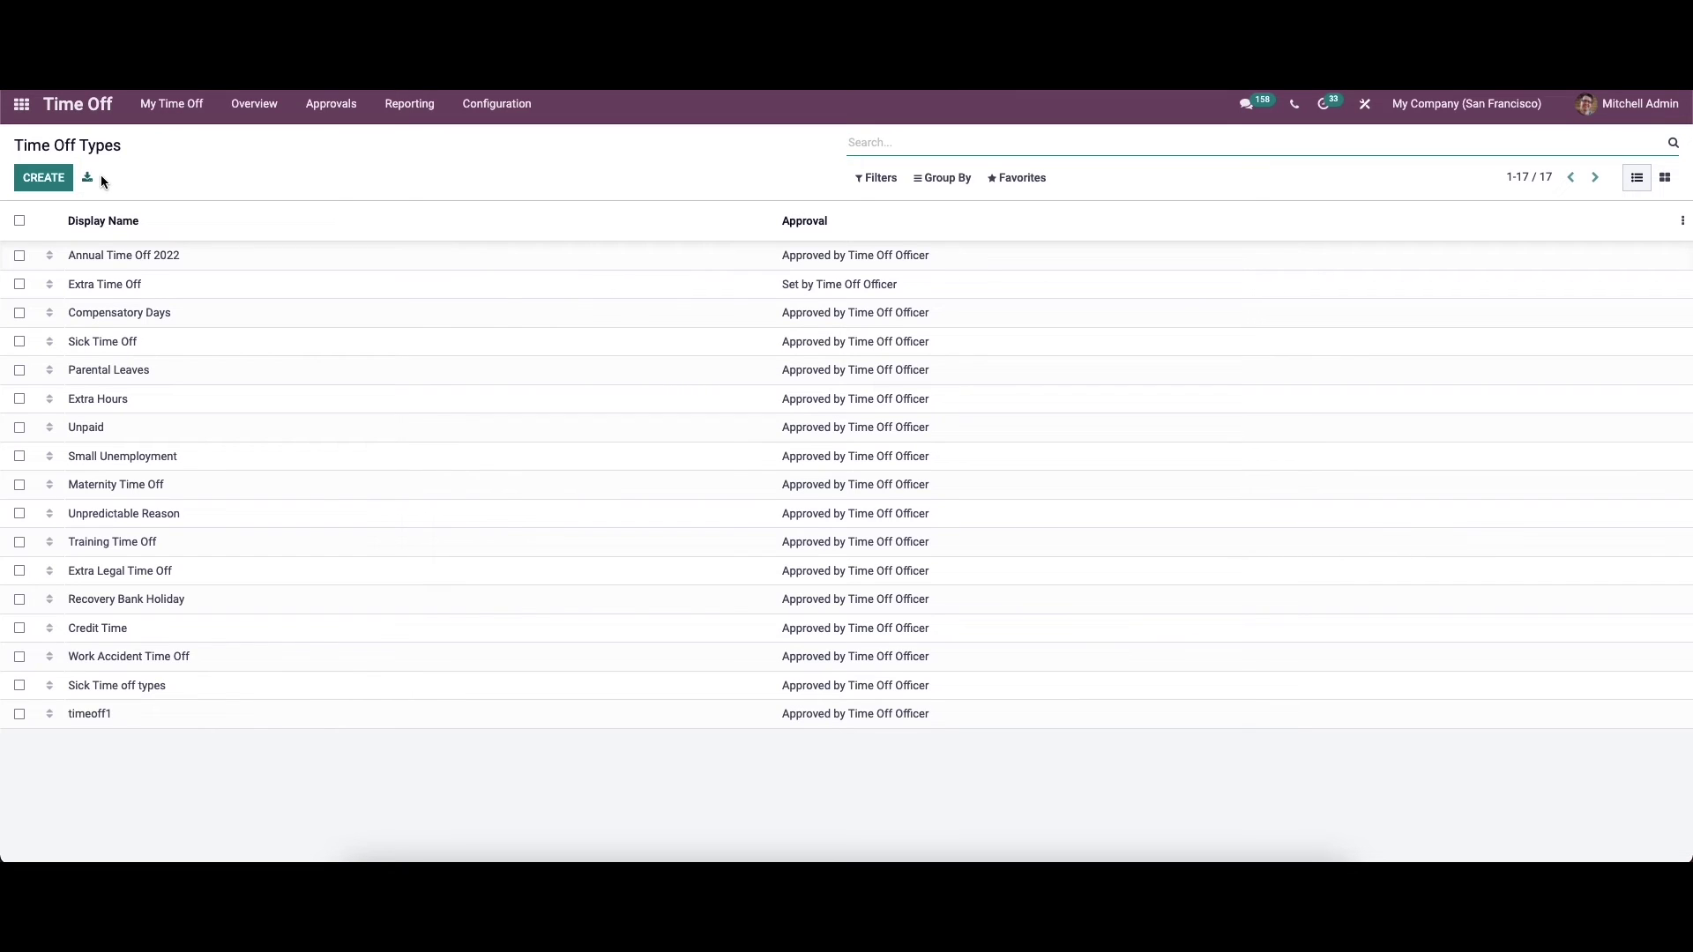
- Open the Seniority Plan from the accrual plans configuration to view its level rules
left_click(507, 104)
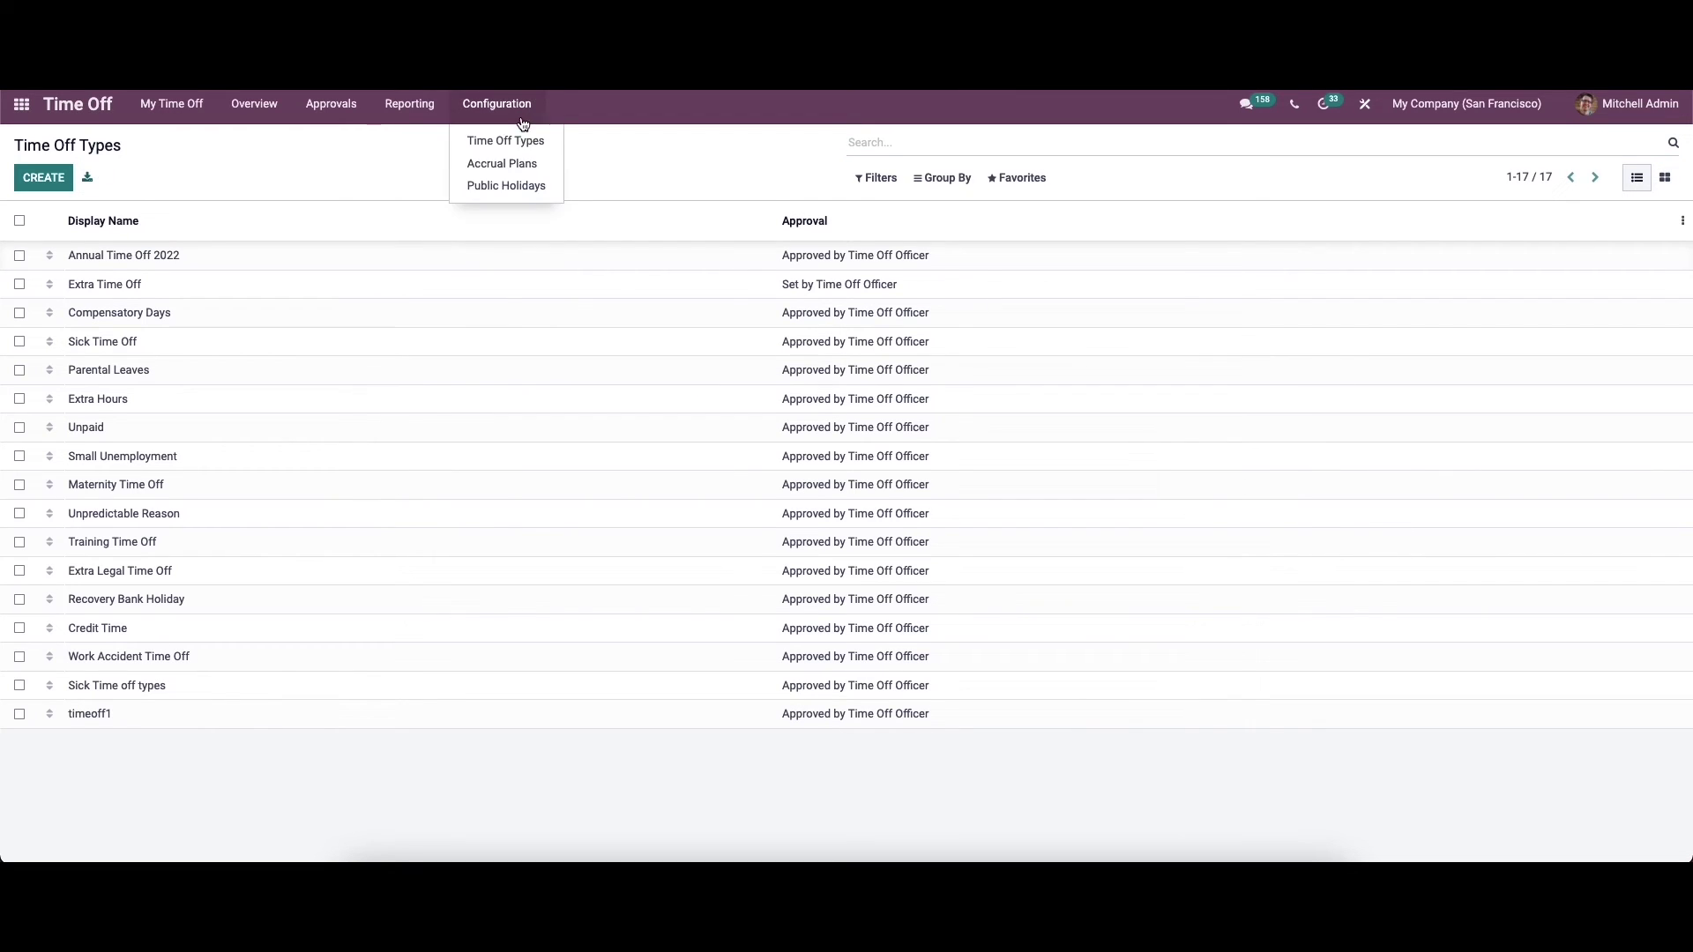
left_click(533, 166)
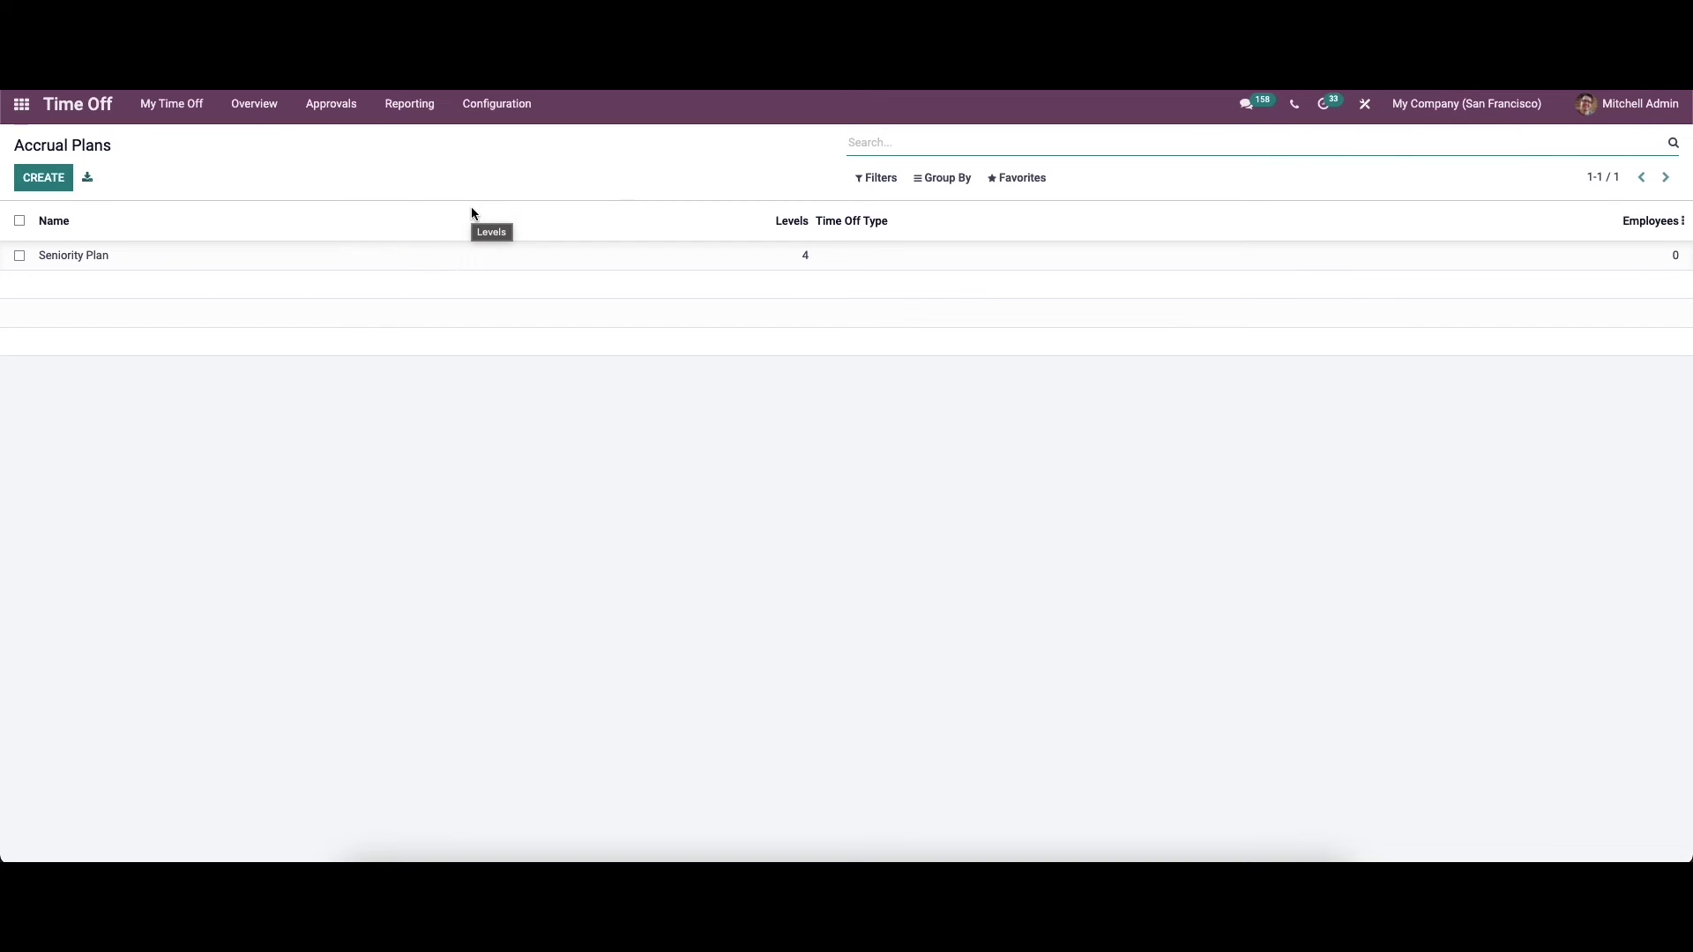
left_click(308, 254)
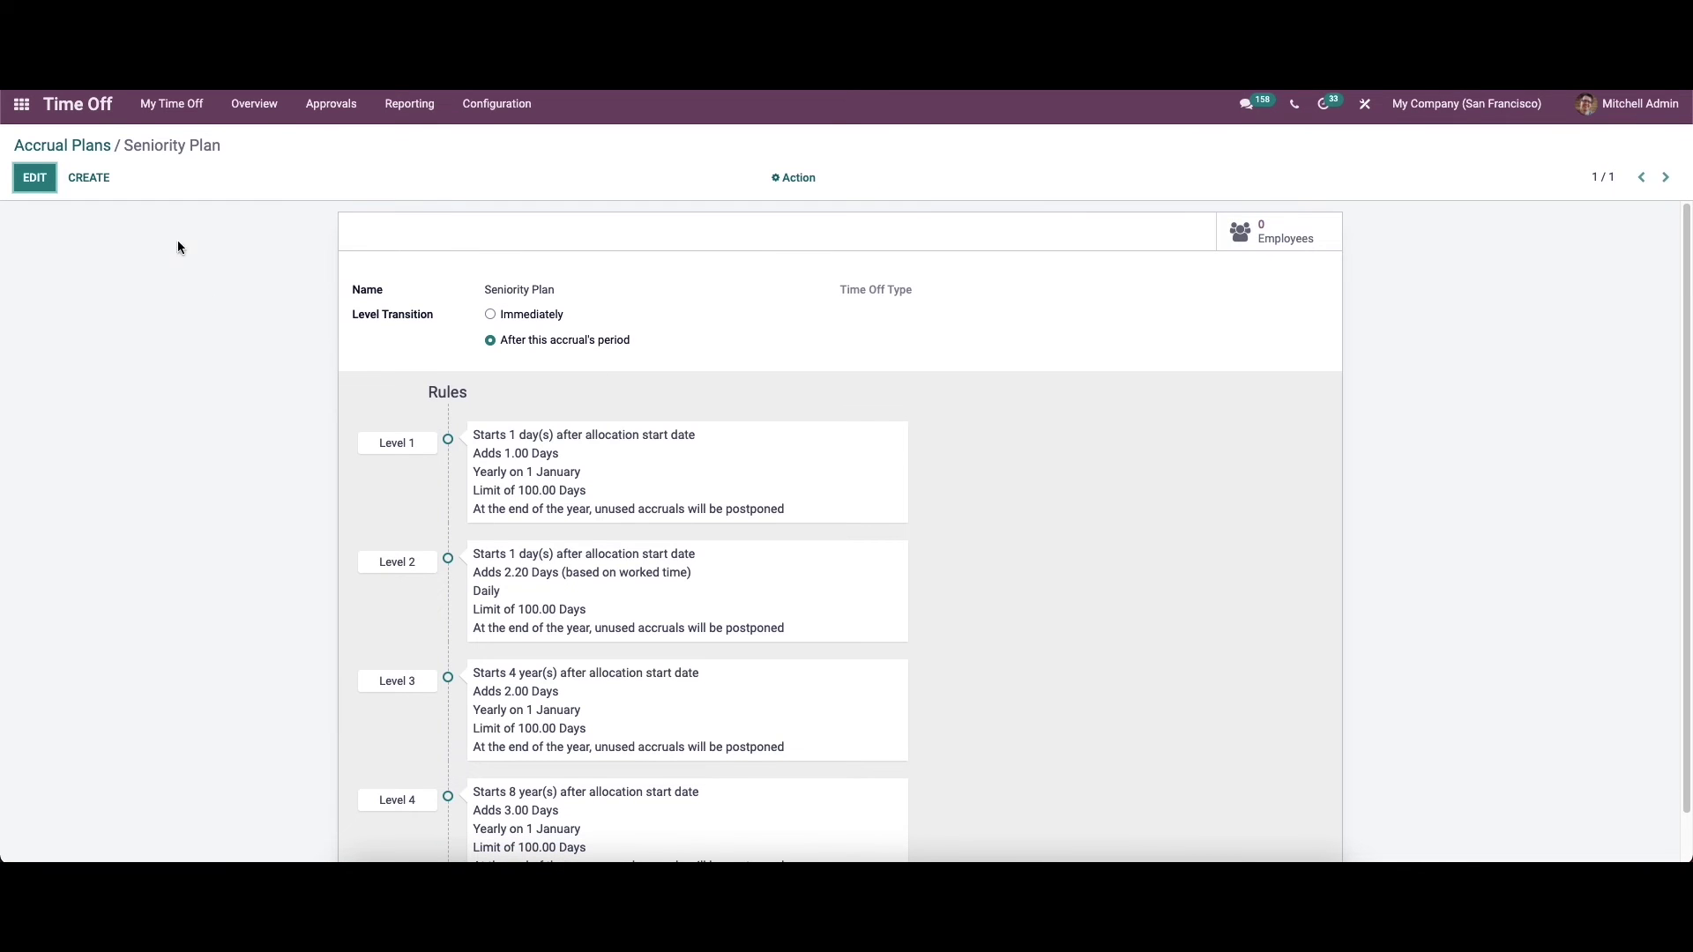
- Put the Seniority Plan into edit mode and review the available time off types without choosing one
left_click(35, 177)
scroll(580, 383, "down", 1)
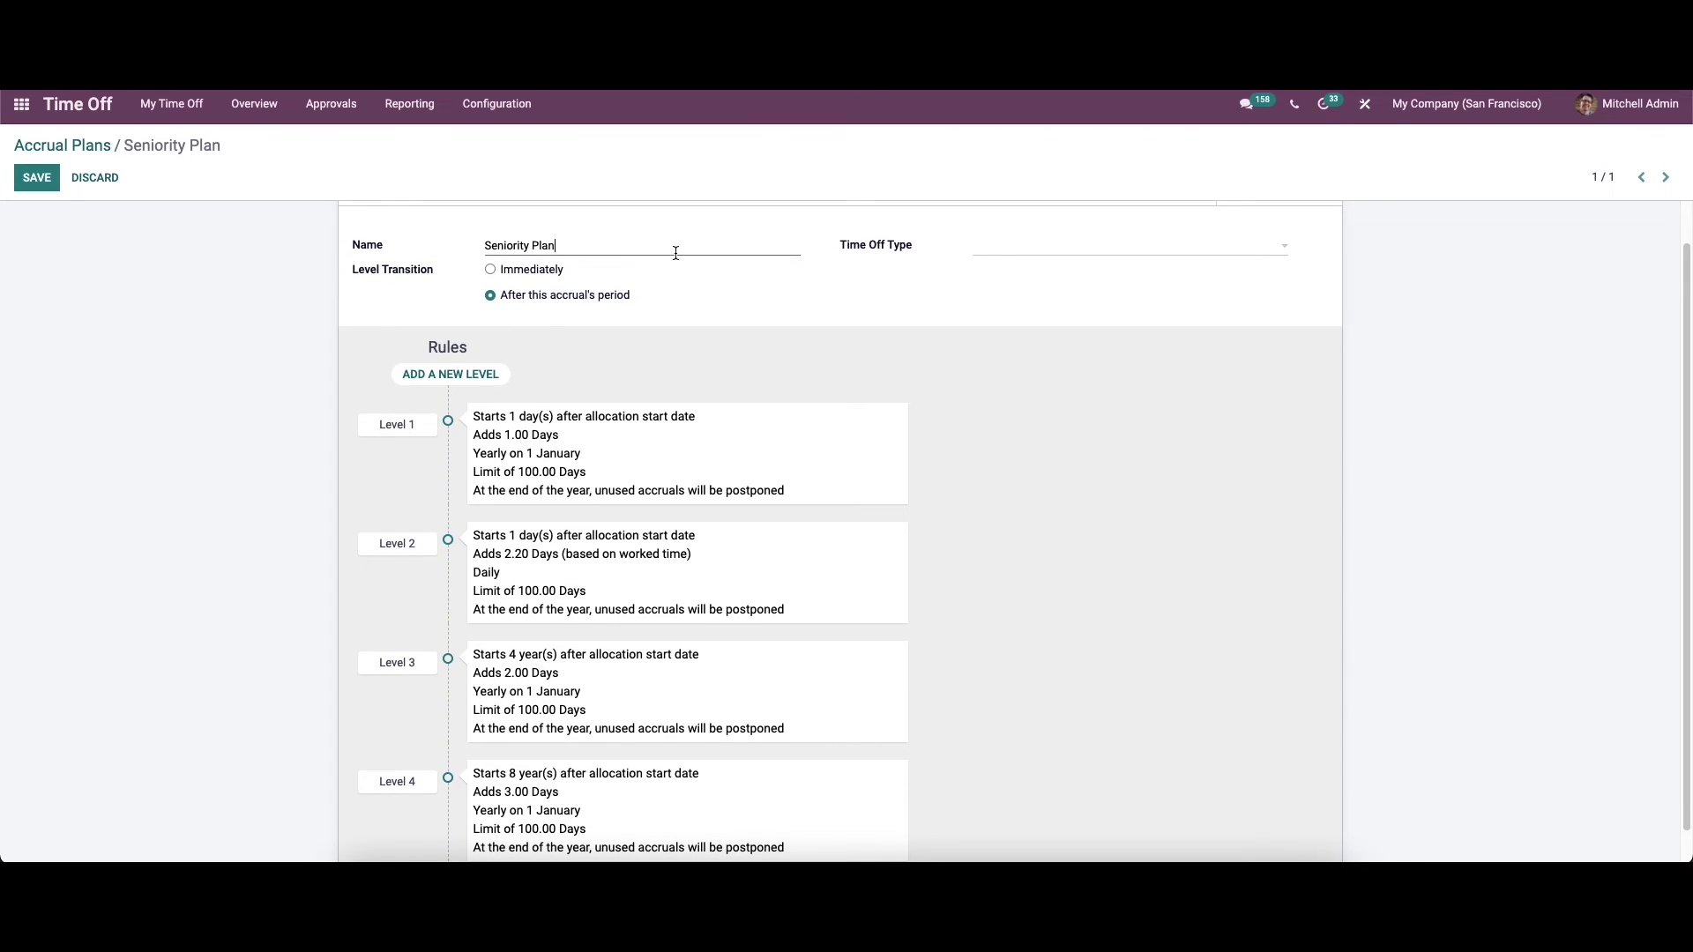
left_click(1014, 255)
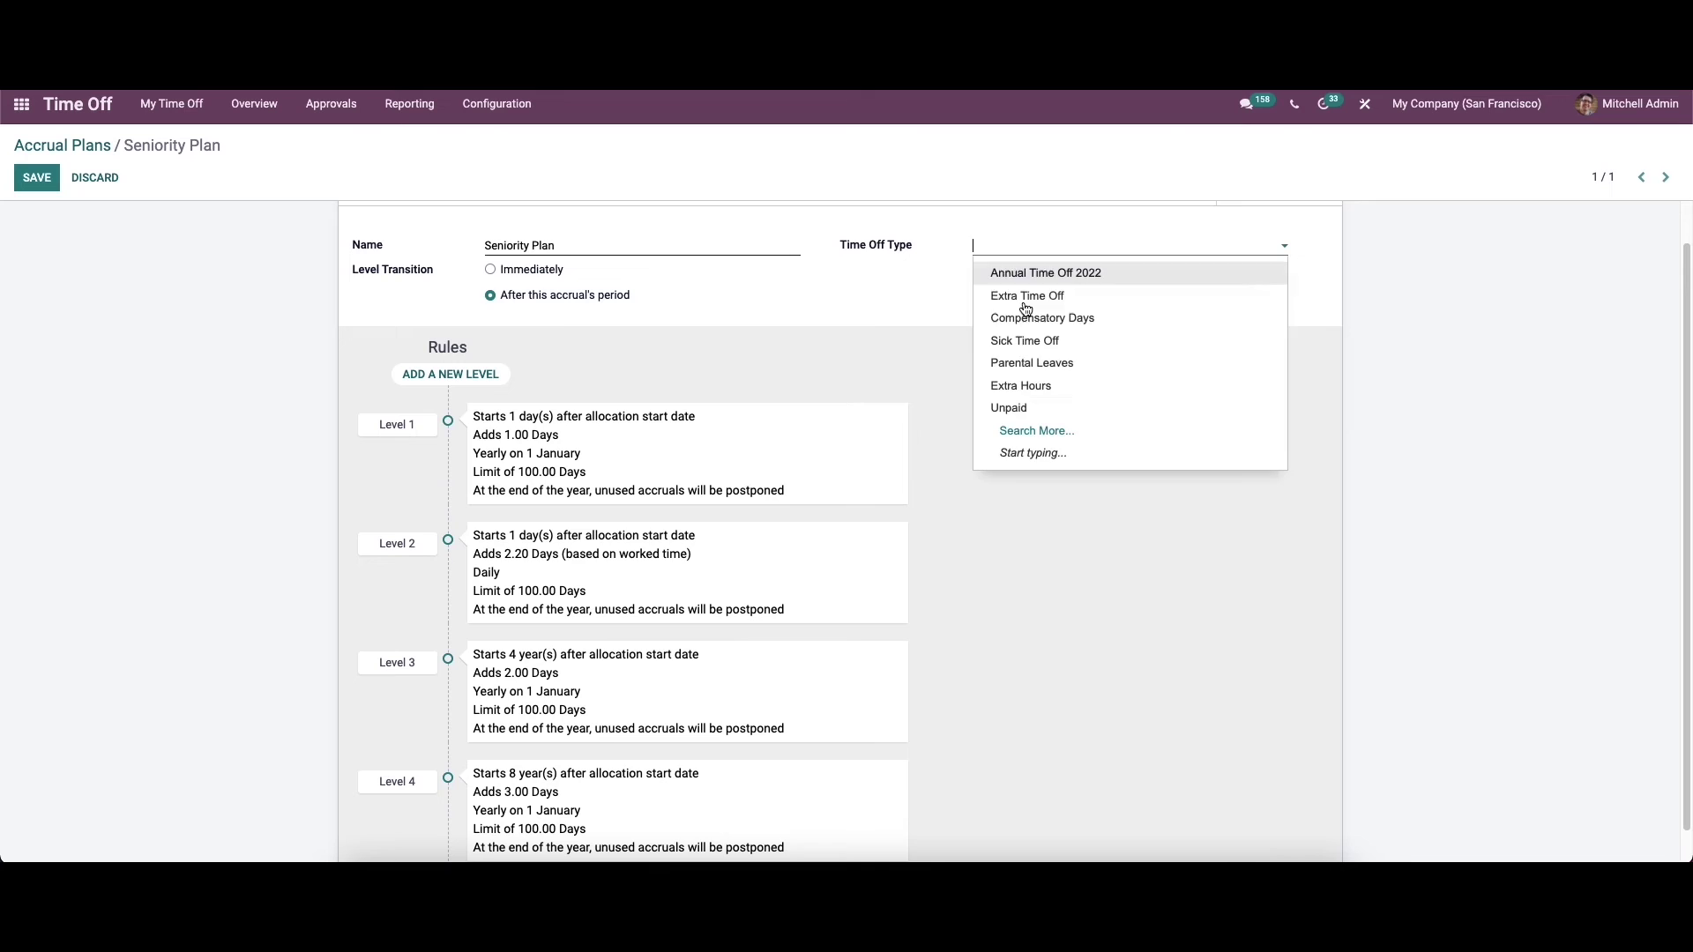
left_click(913, 282)
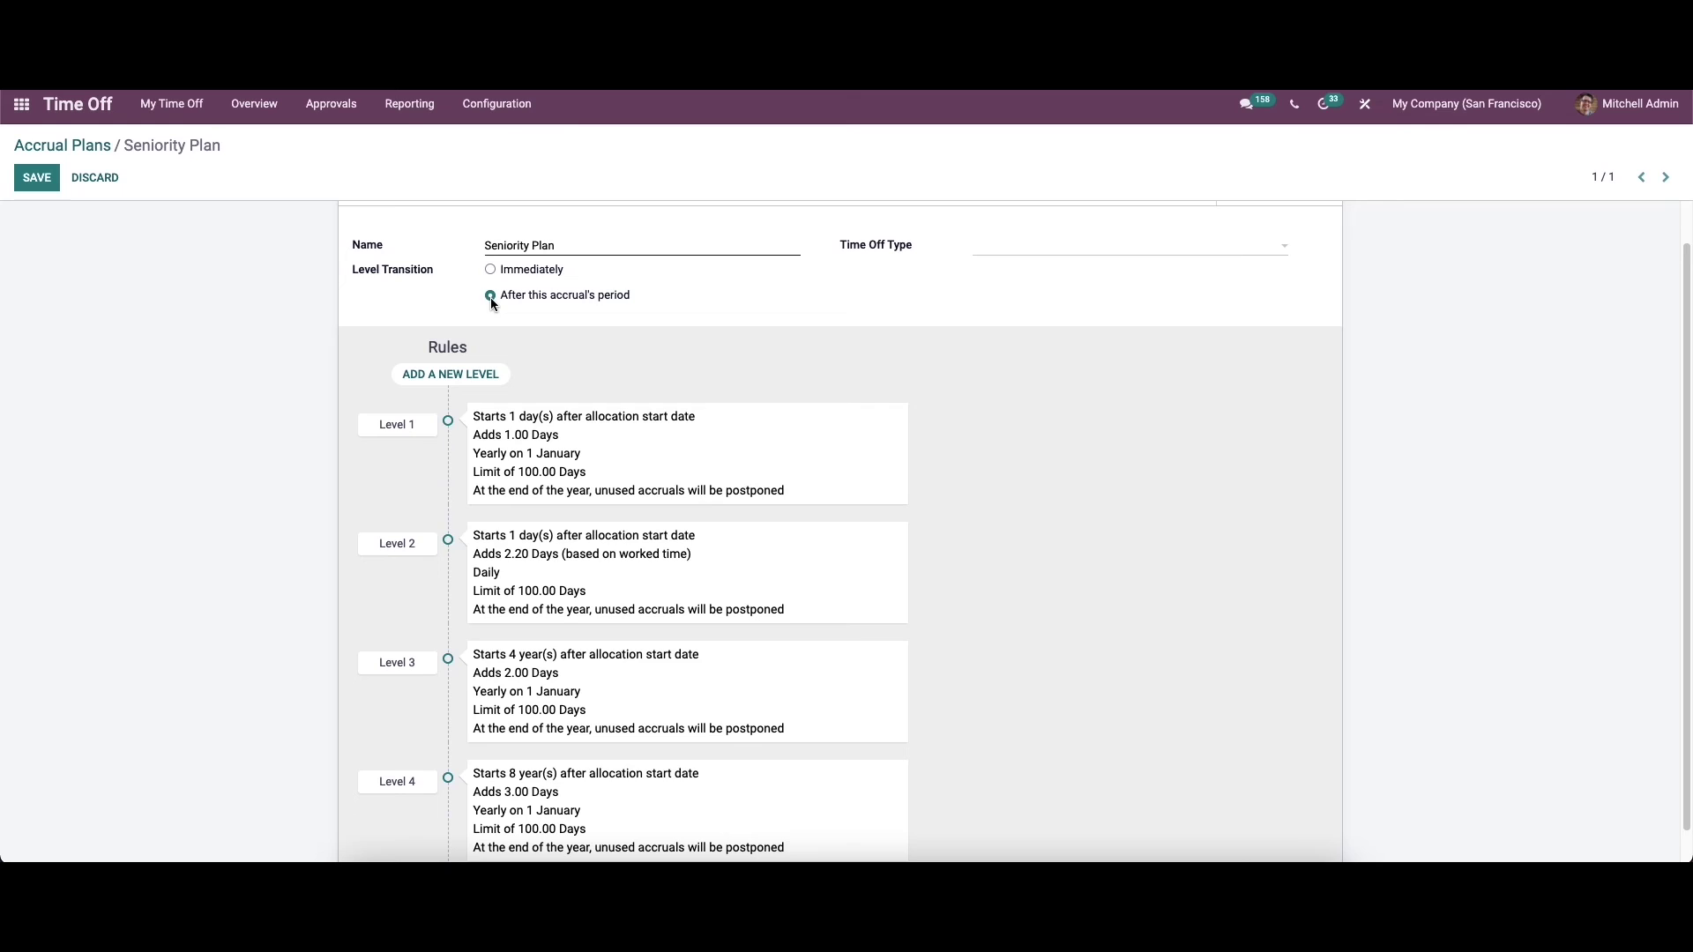
scroll(494, 371, "down", 1)
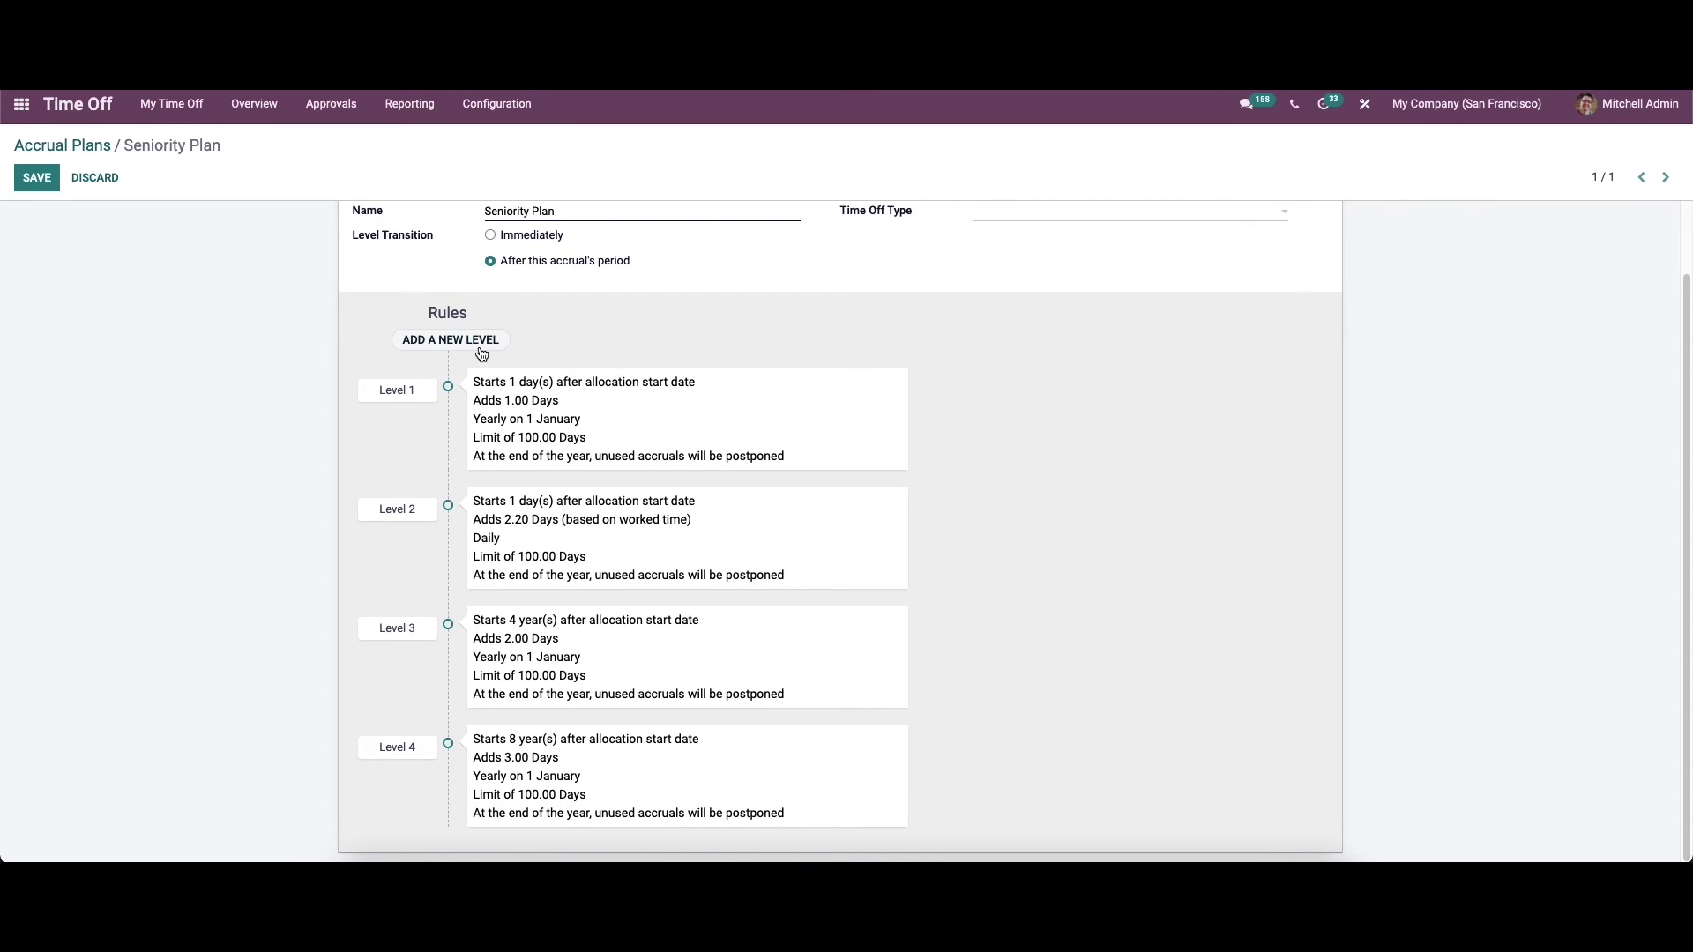
- Start a new level for the plan, keeping its start at 1 day after the allocation date
left_click(470, 342)
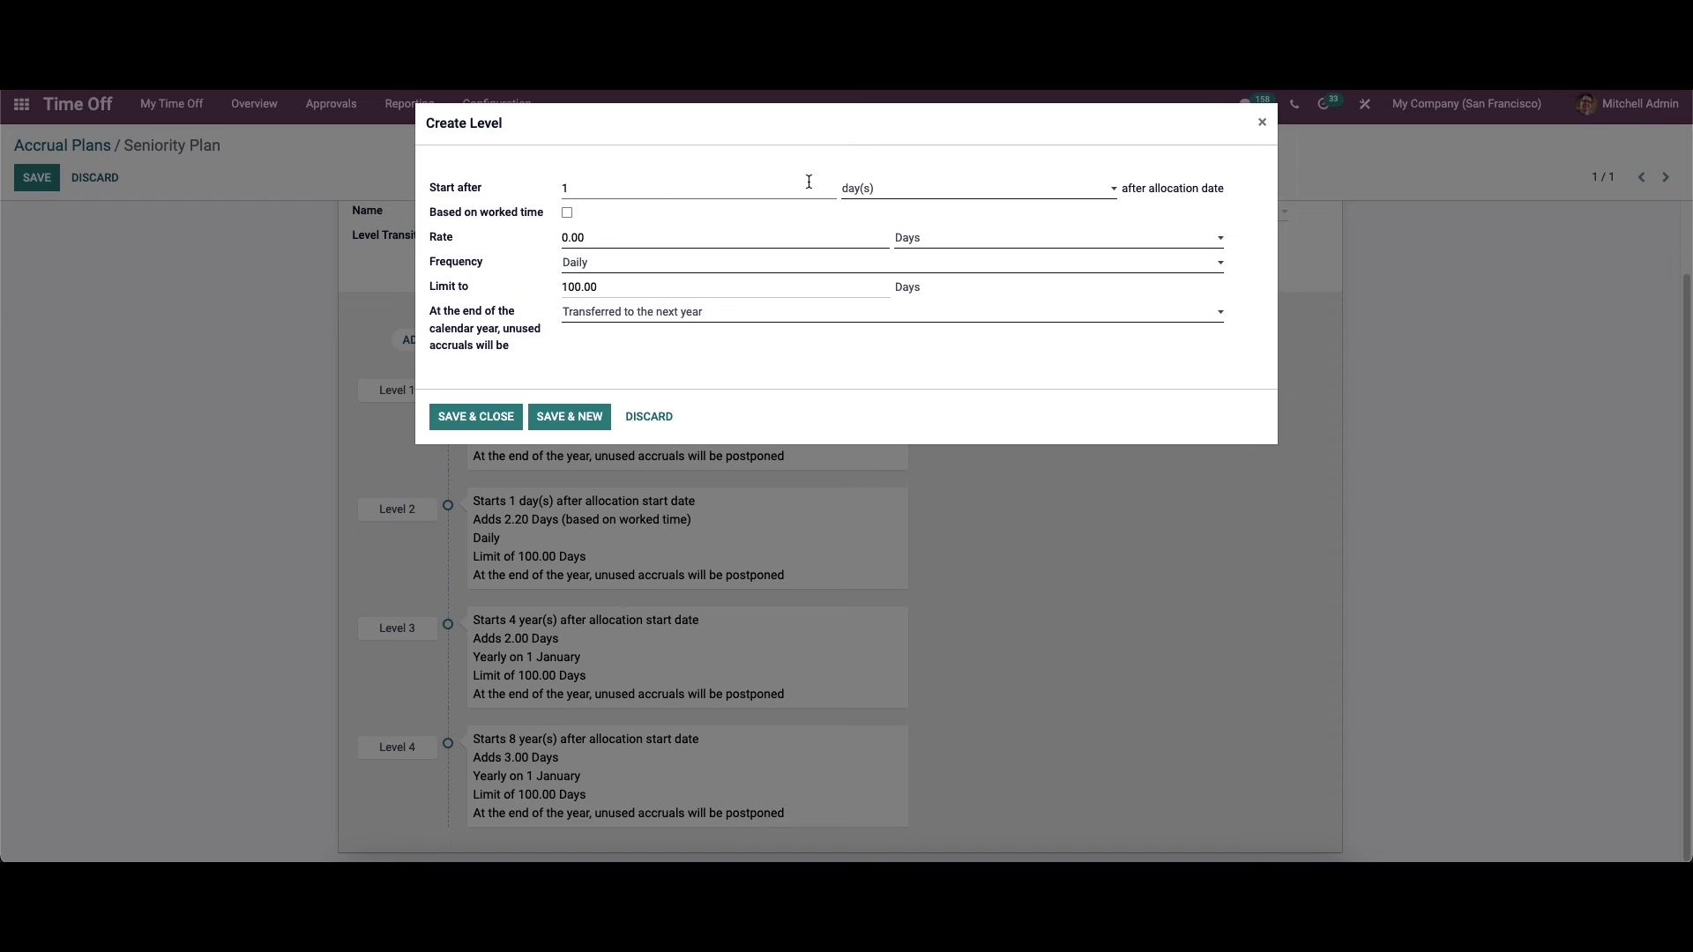
left_click(898, 189)
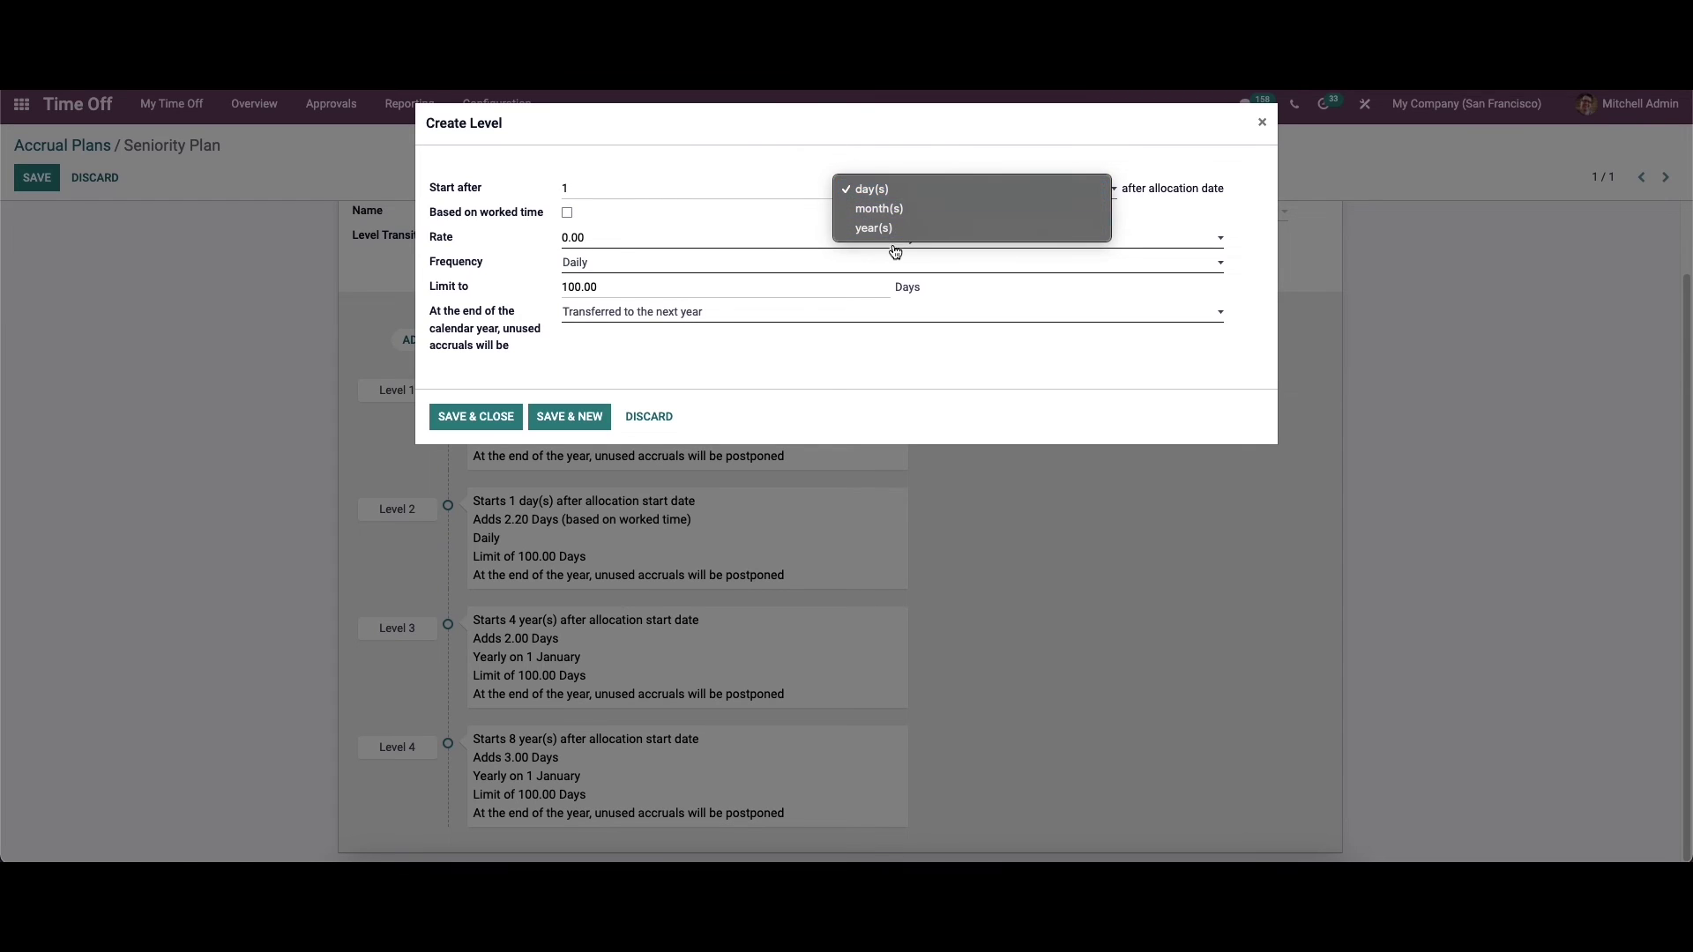
left_click(828, 160)
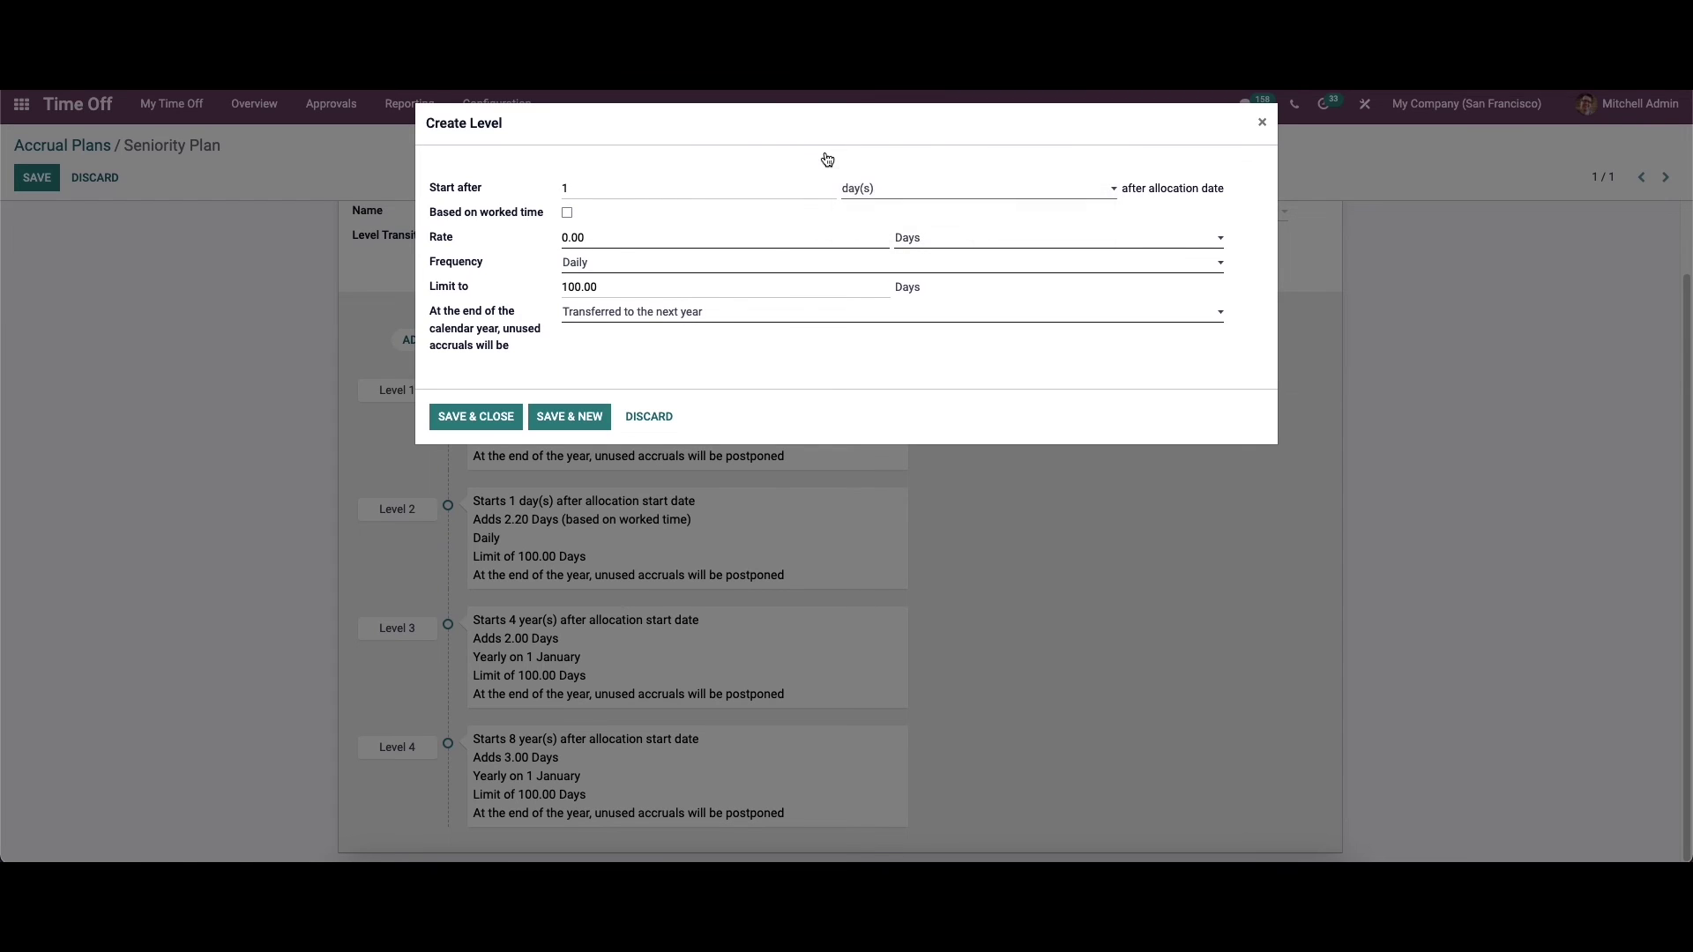
- Base the new level on worked time and set its rate to 2.00 days
left_click(567, 214)
left_click(556, 238)
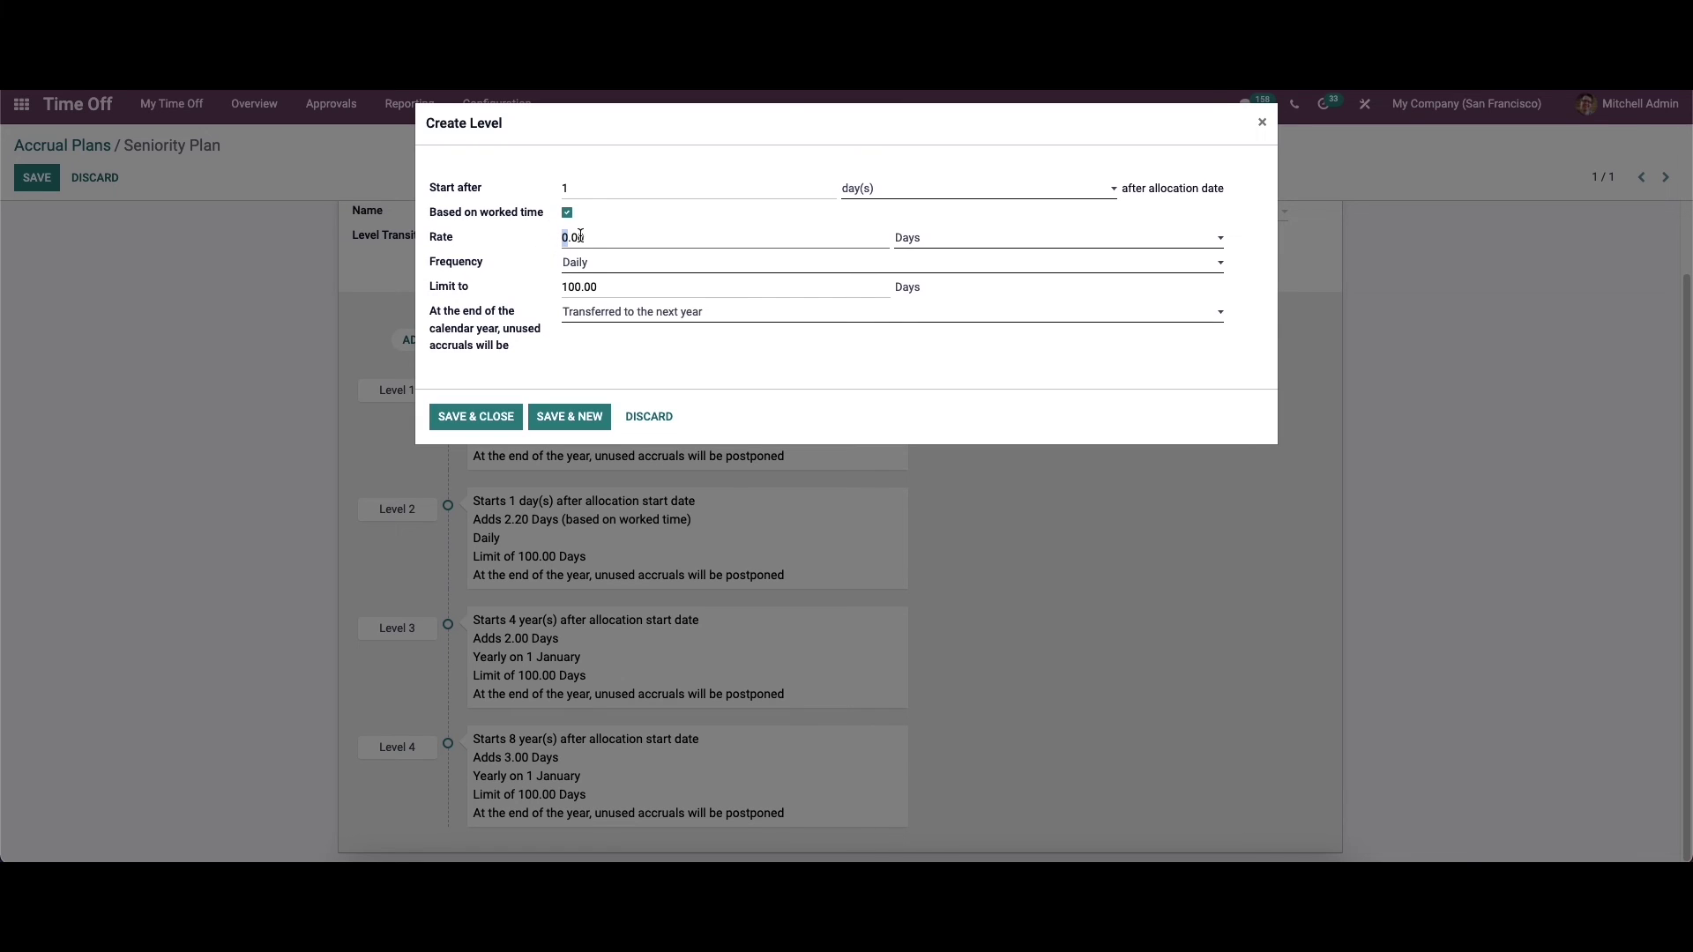
type("2.5")
key("BackSpace")
key("BackSpace")
left_click(983, 237)
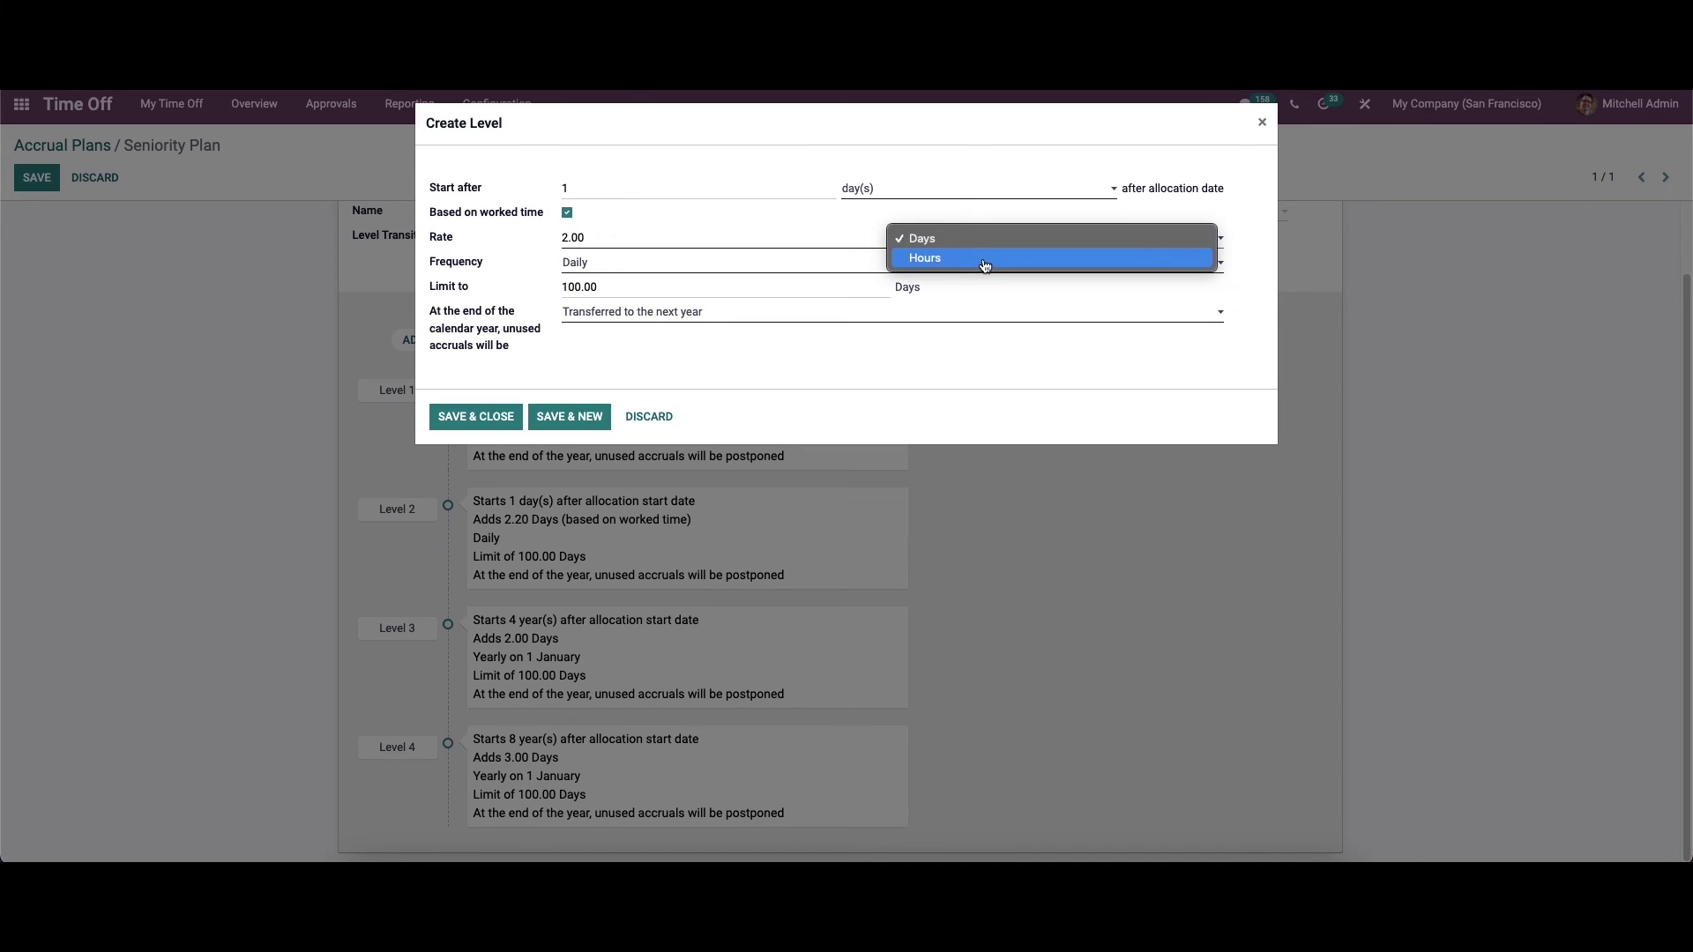
left_click(776, 208)
- Keep the Daily frequency and the transfer of unused accruals to the next year, and save the new level
left_click(593, 264)
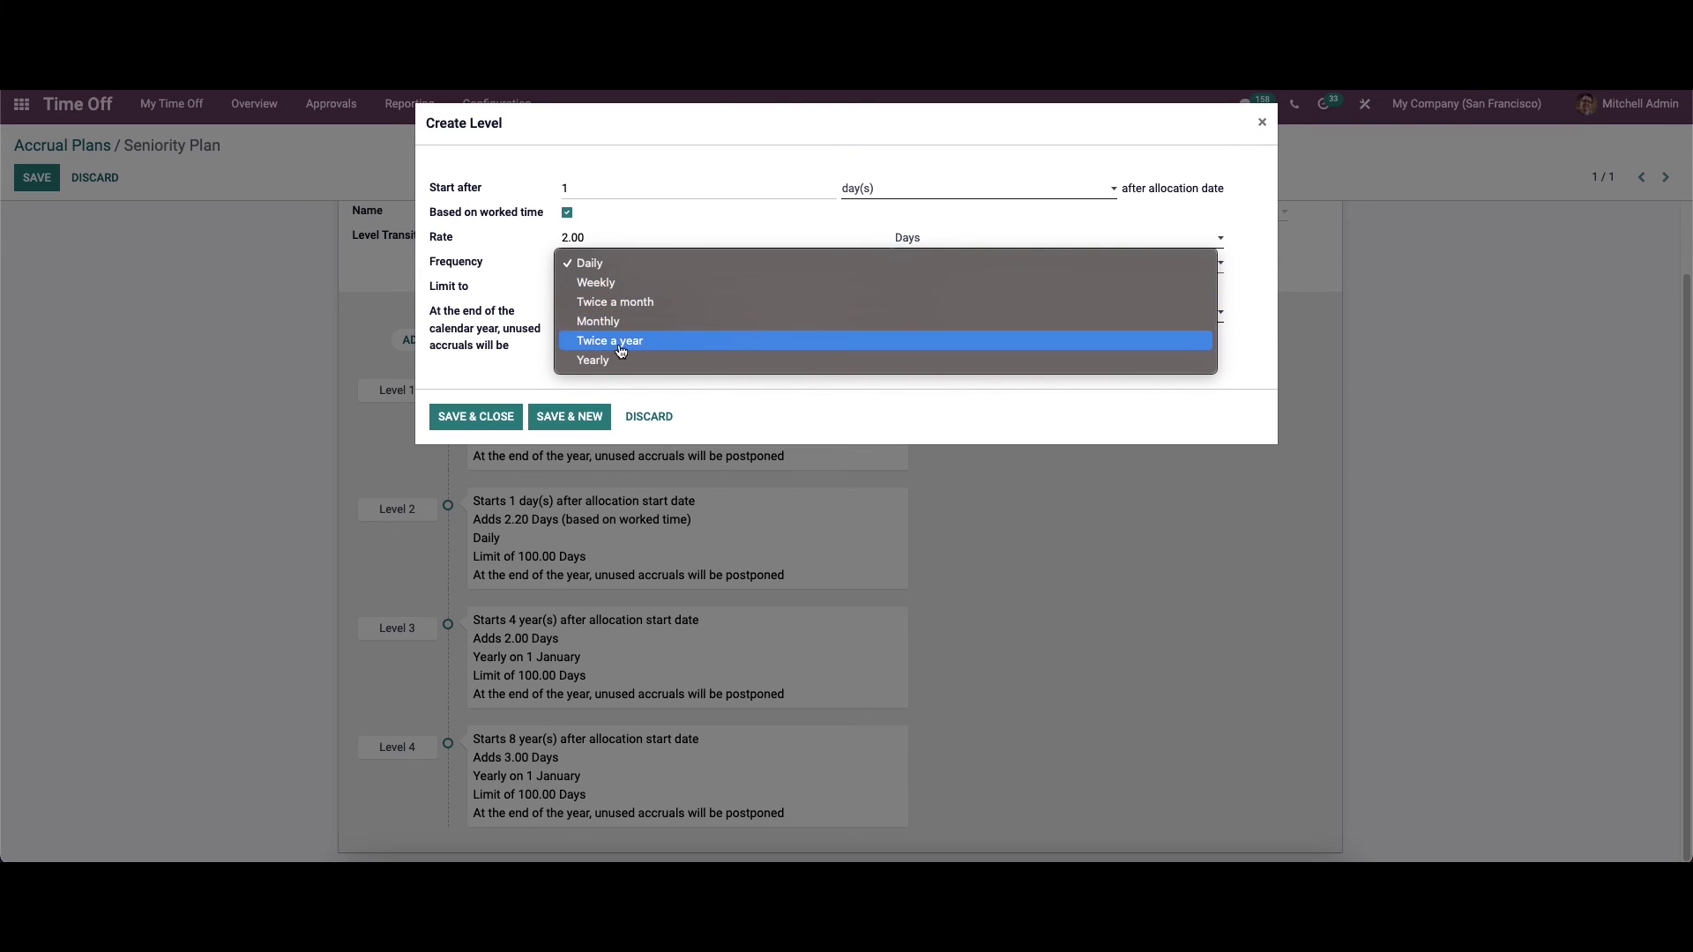
left_click(629, 237)
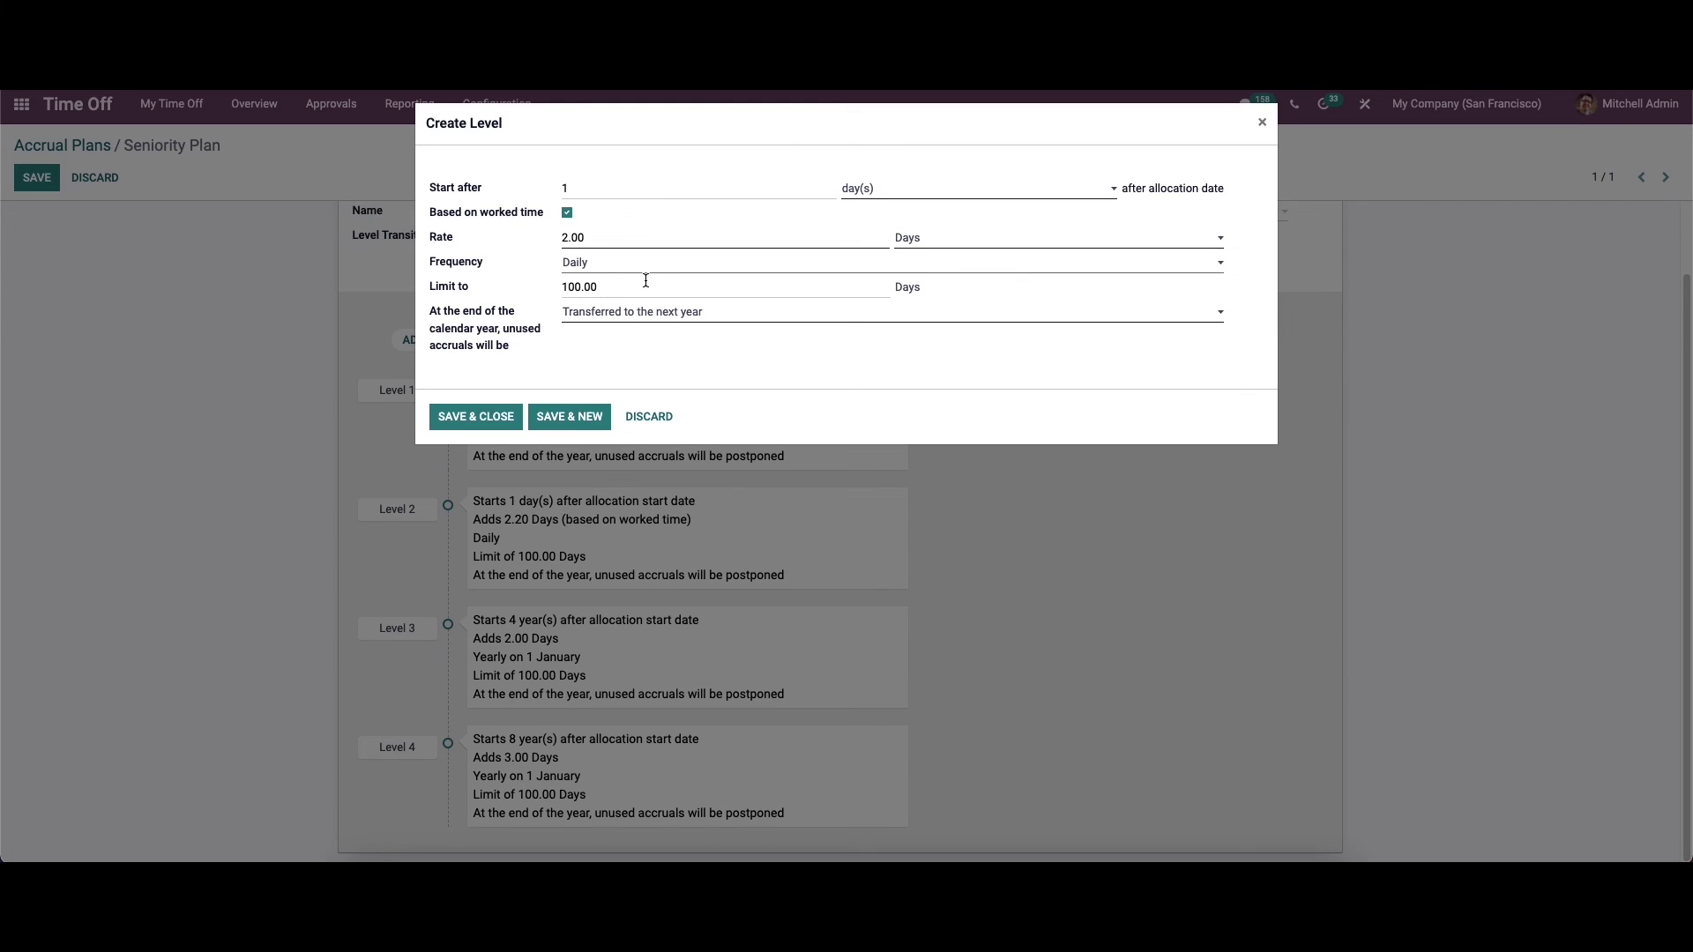
left_click(609, 320)
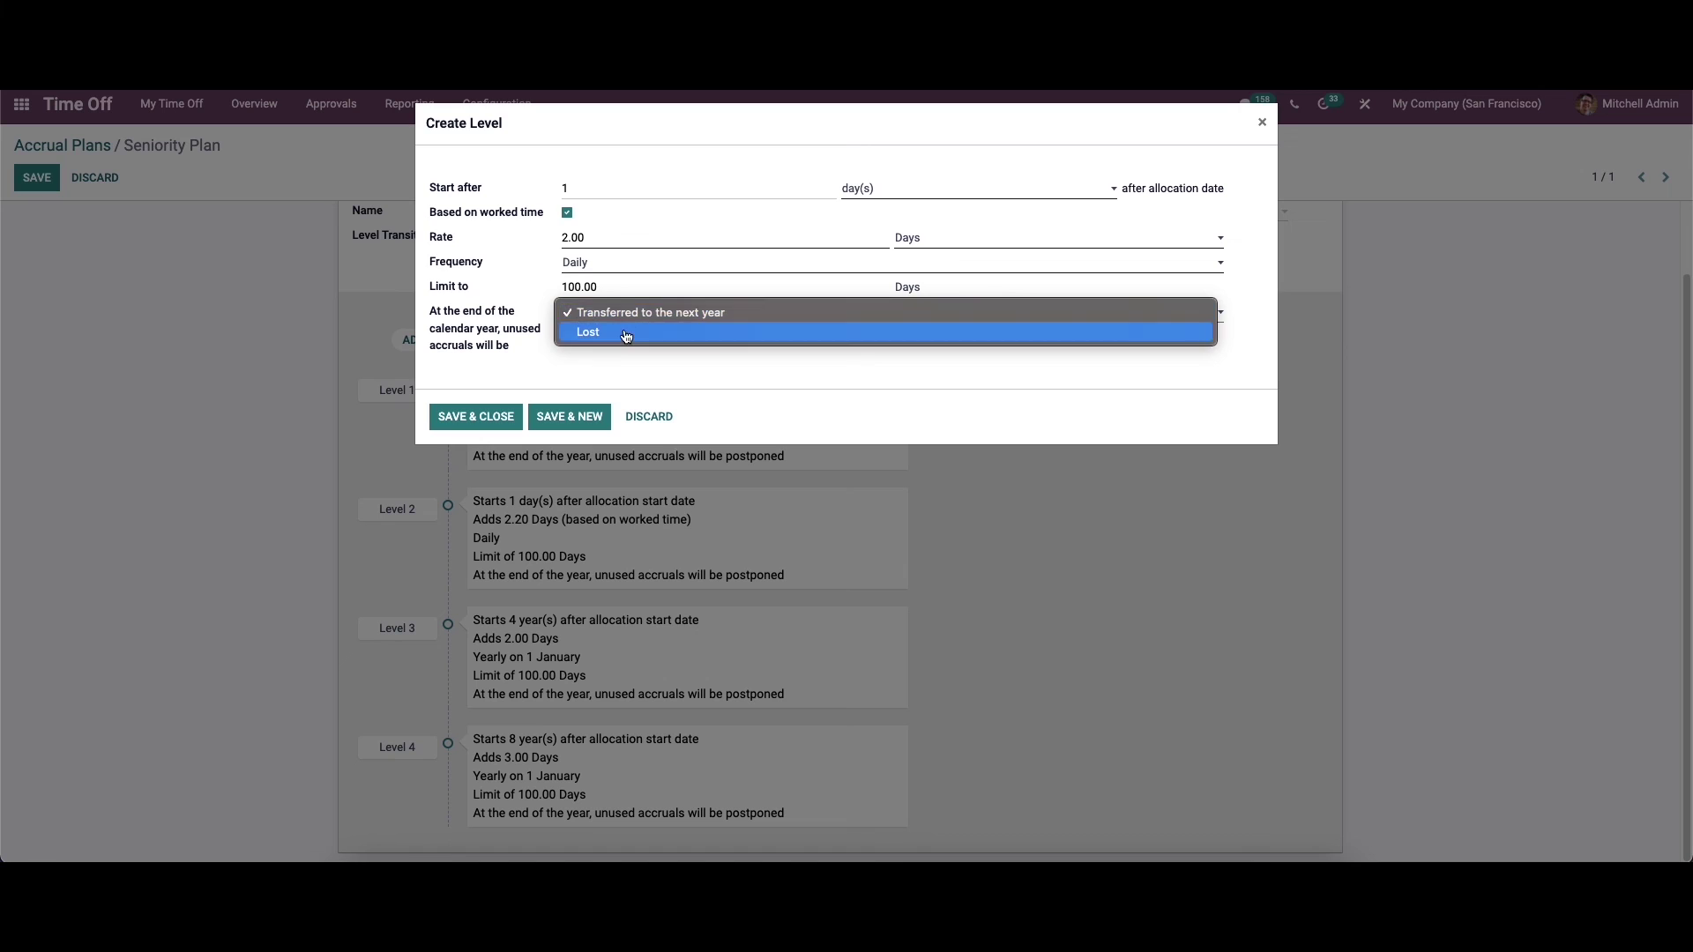
left_click(629, 314)
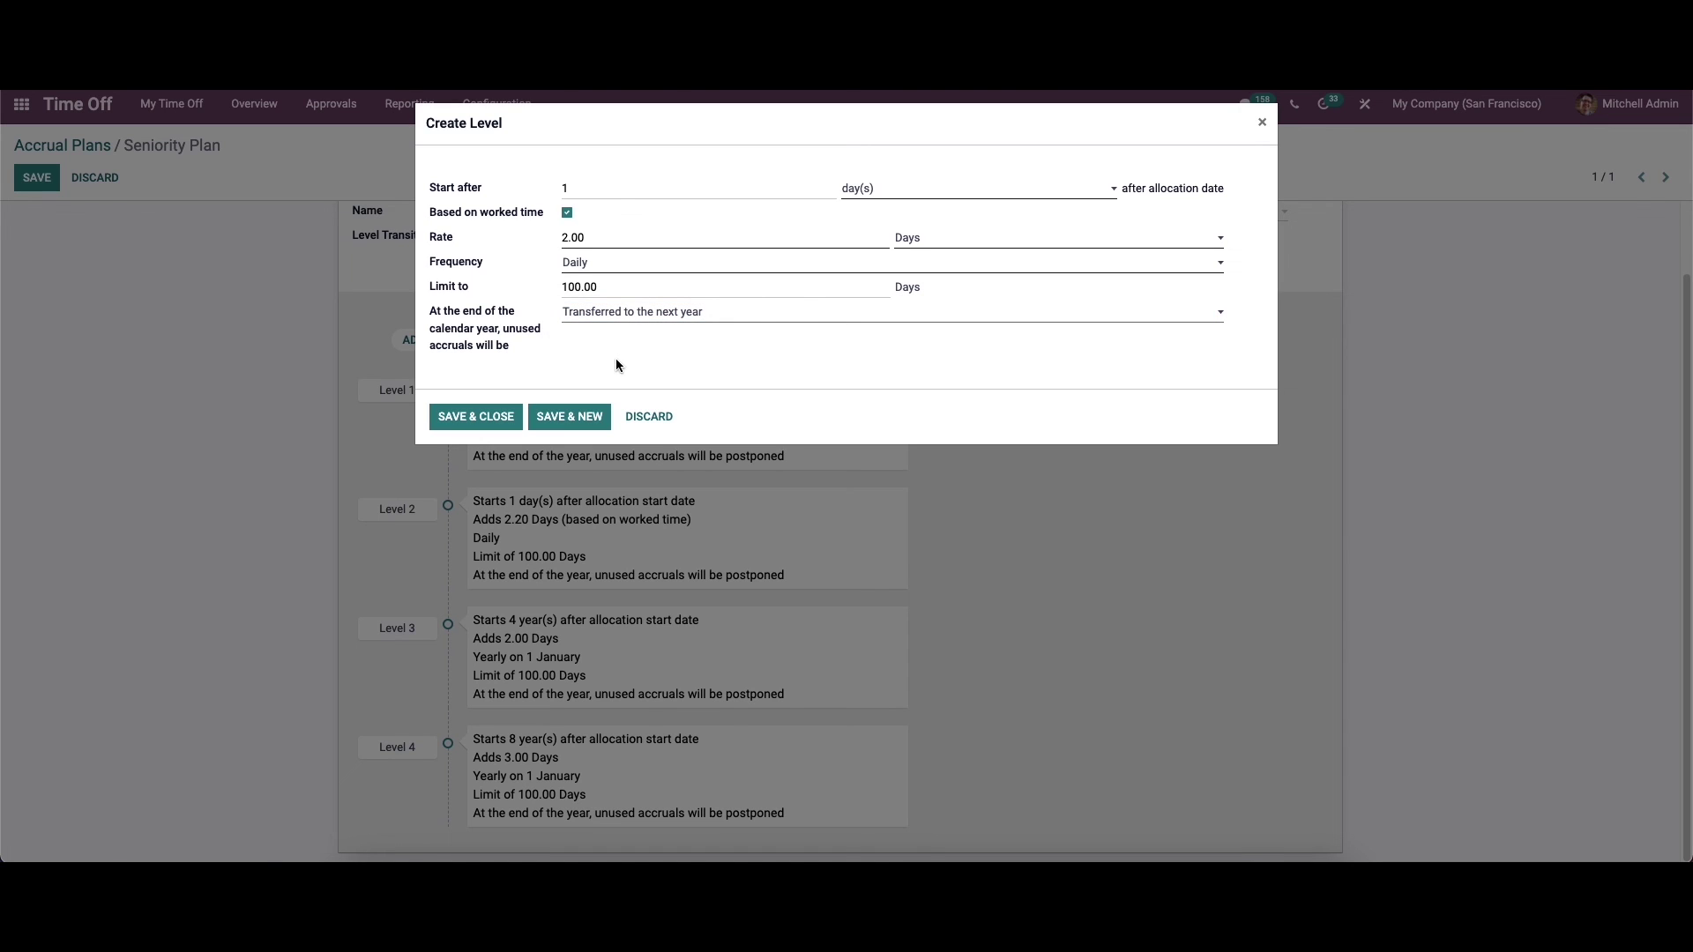
left_click(469, 416)
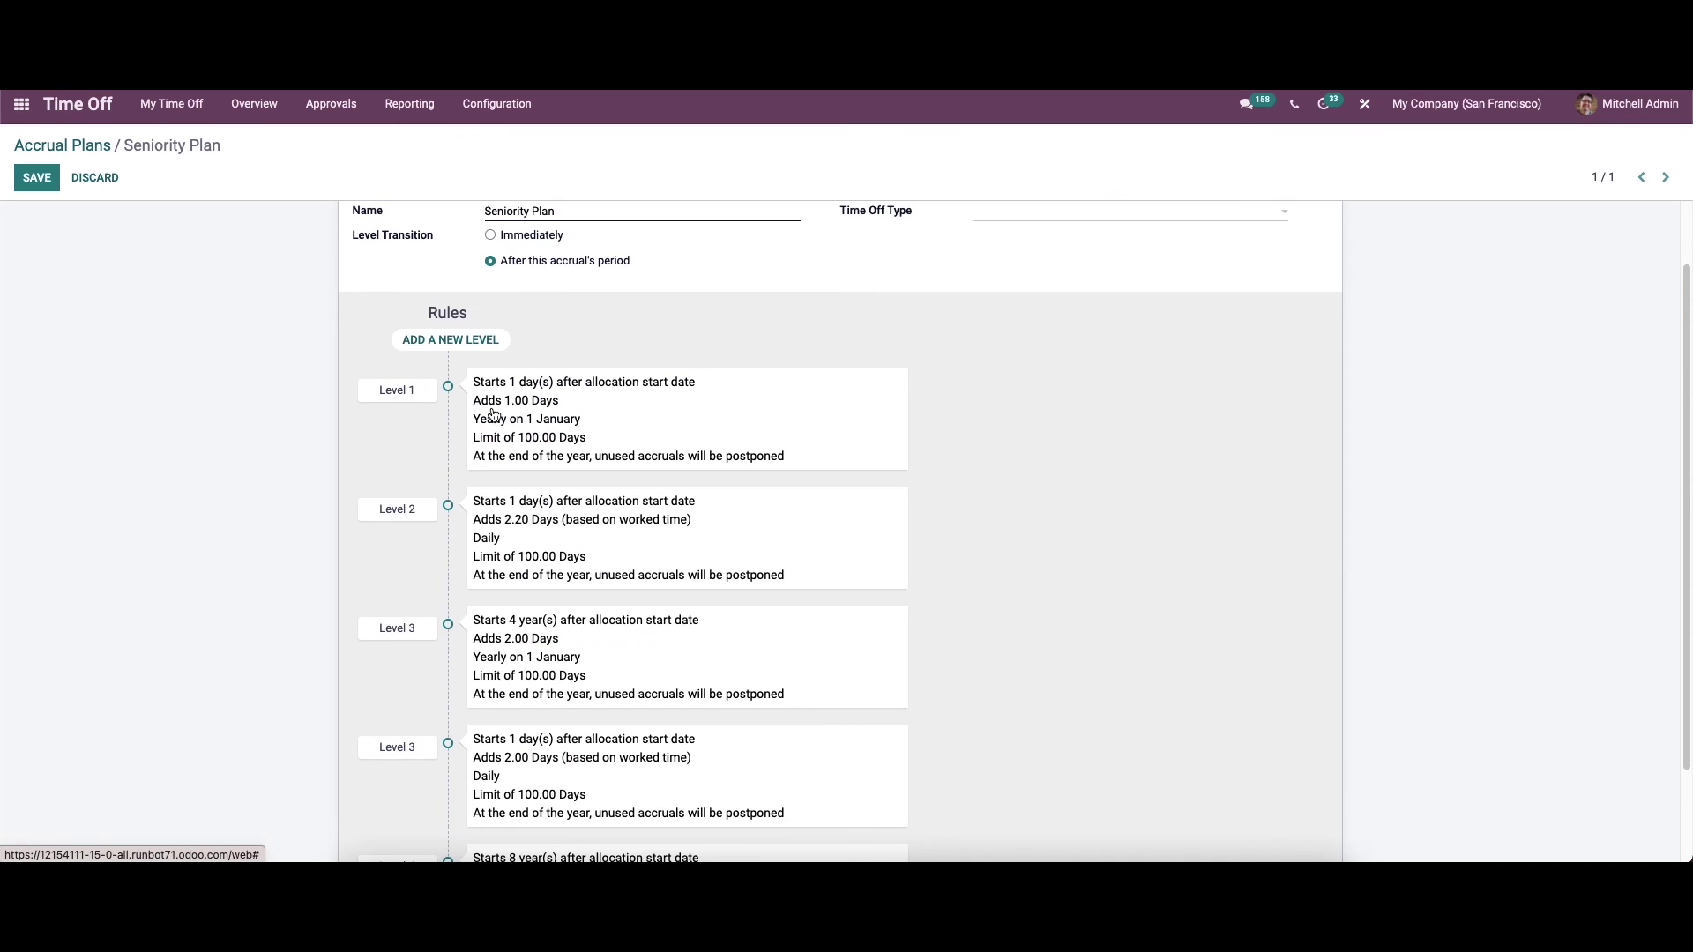
- Review the Seniority Plan's level rules and return to the accrual plans list
scroll(521, 442, "down", 2)
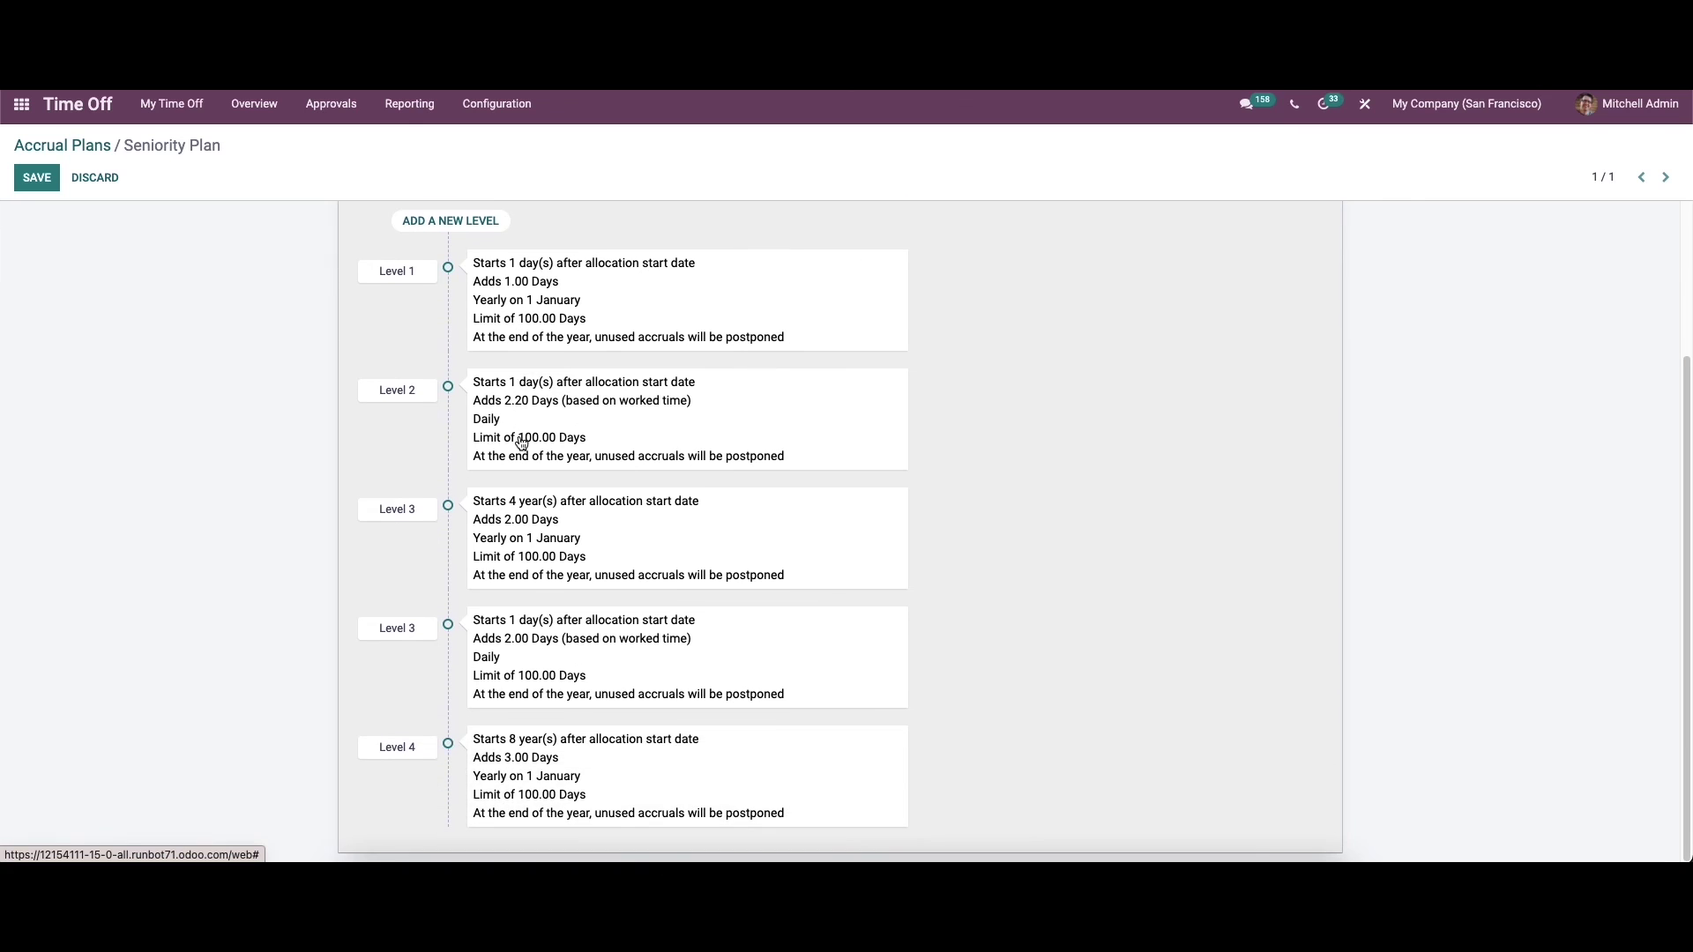
scroll(521, 442, "up", 2)
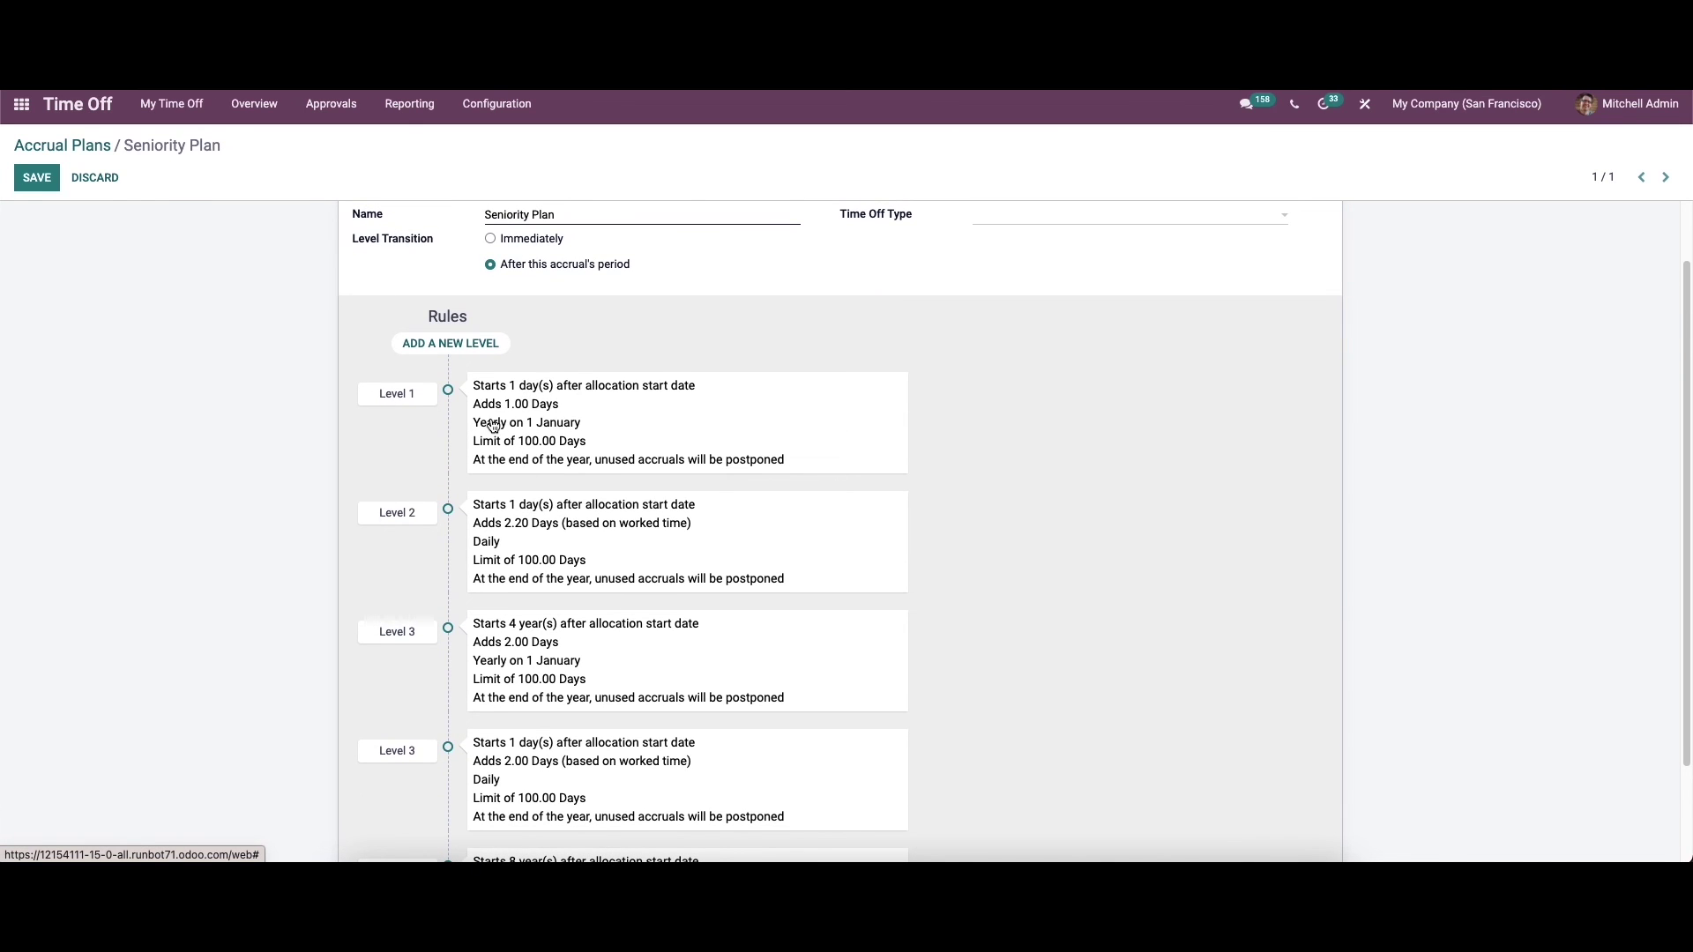
scroll(493, 426, "up", 2)
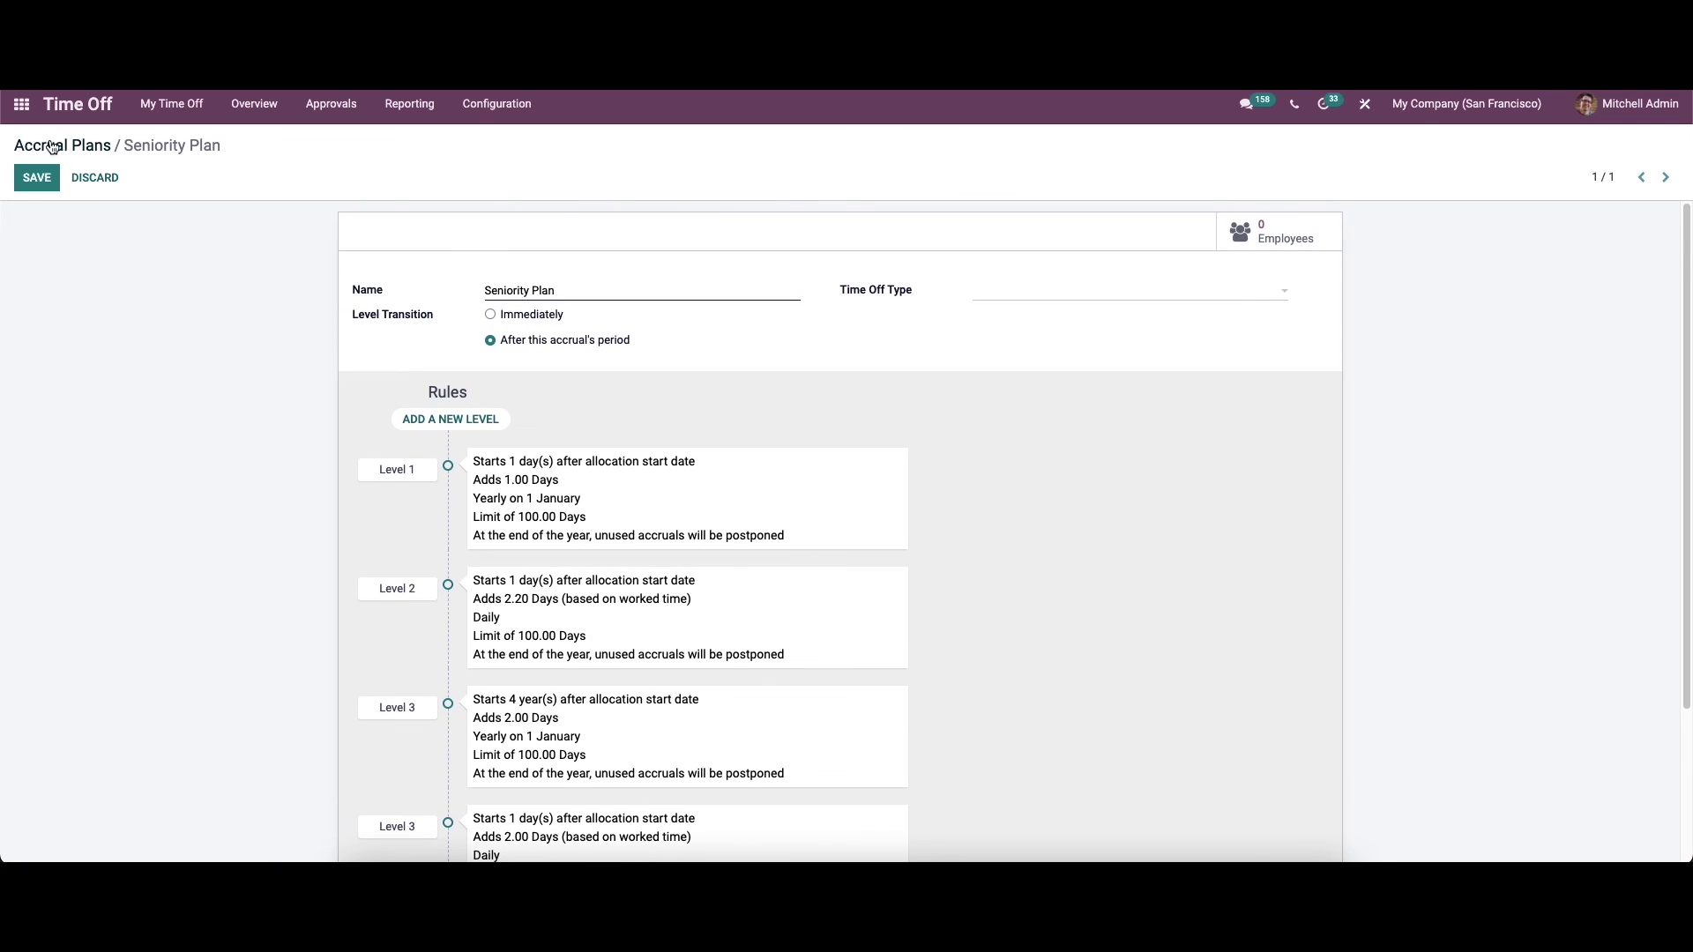
left_click(53, 147)
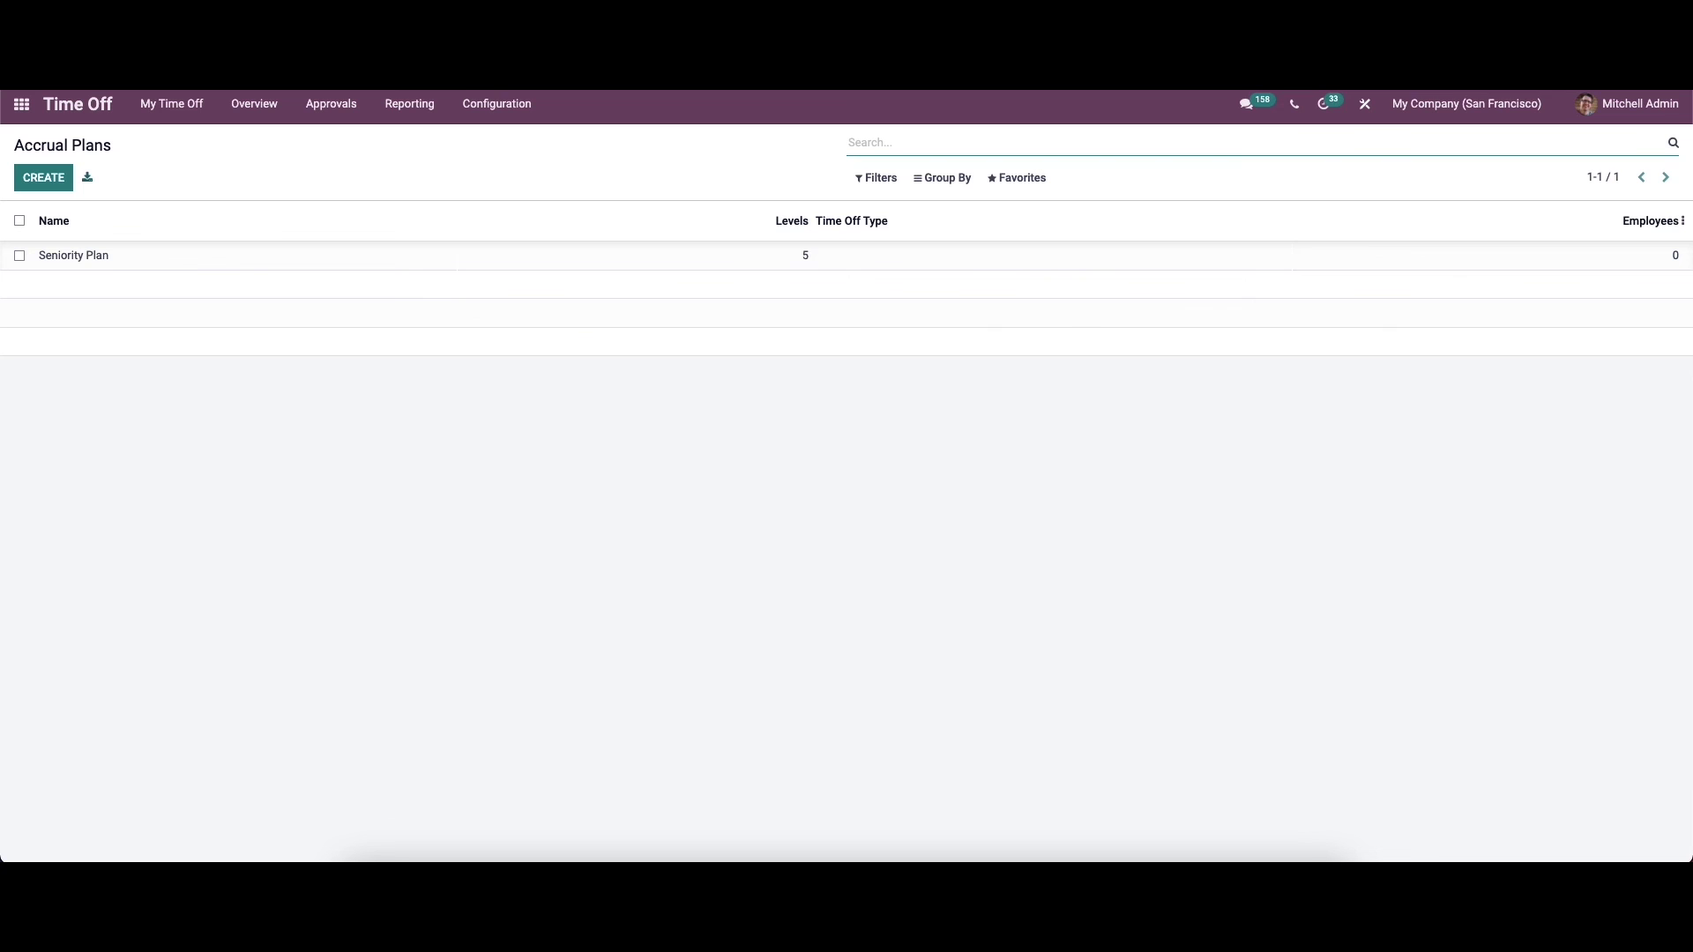
- Open the public holidays configuration, start a new holiday entry and discard it
left_click(471, 103)
left_click(489, 195)
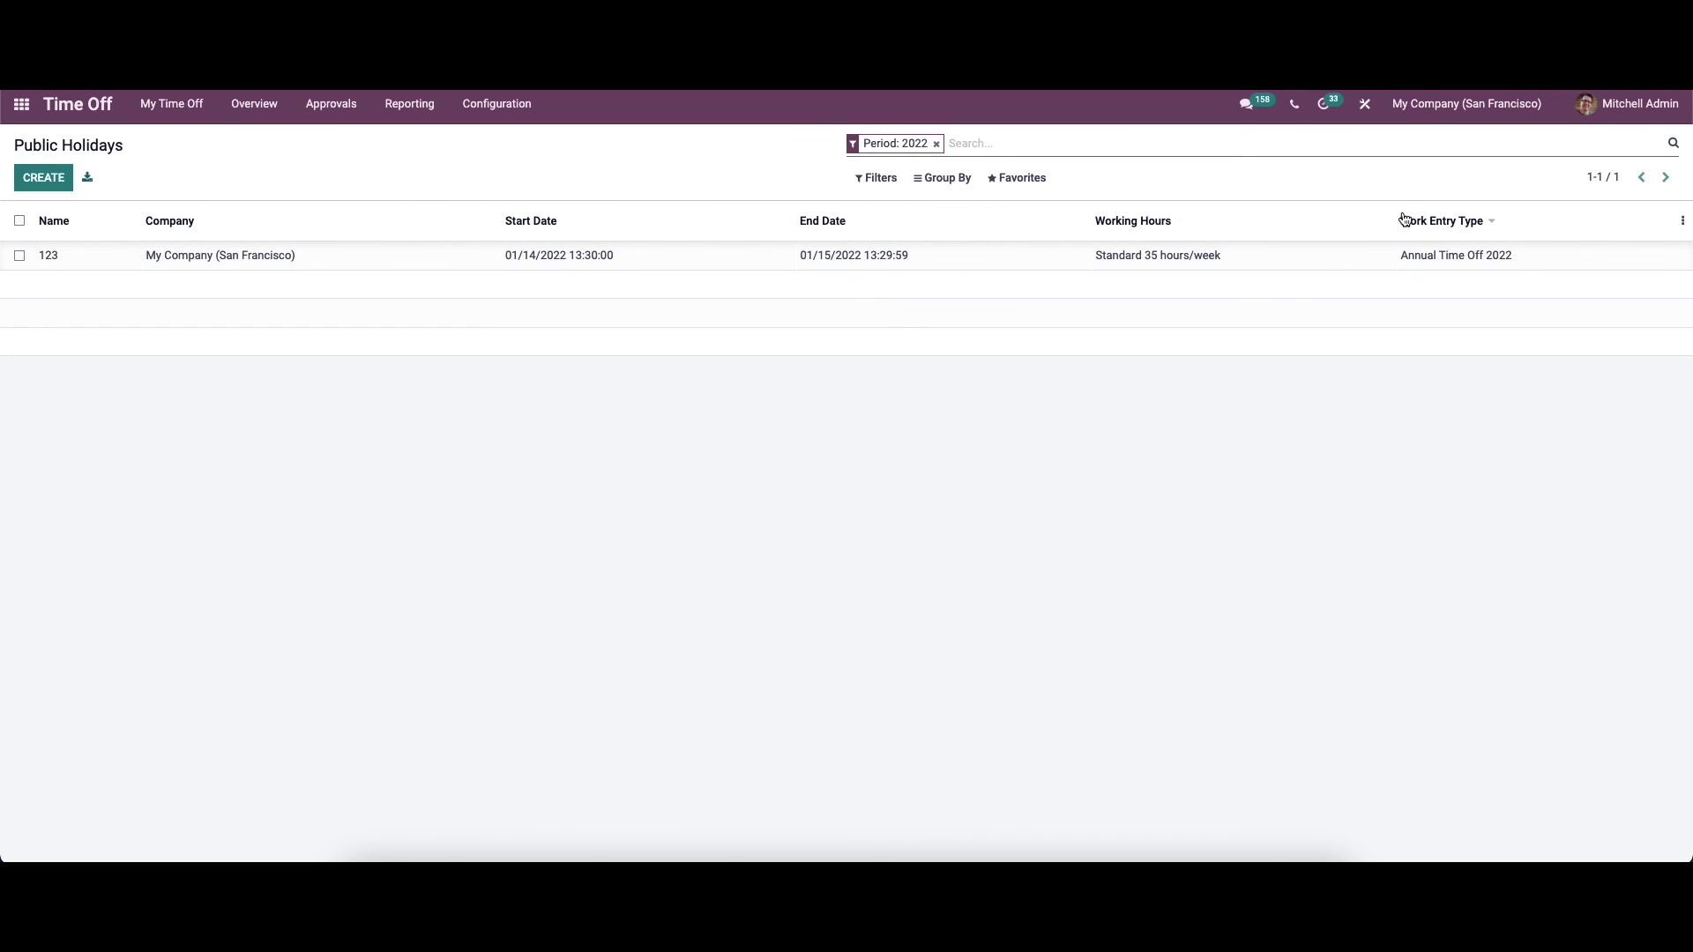
left_click(41, 176)
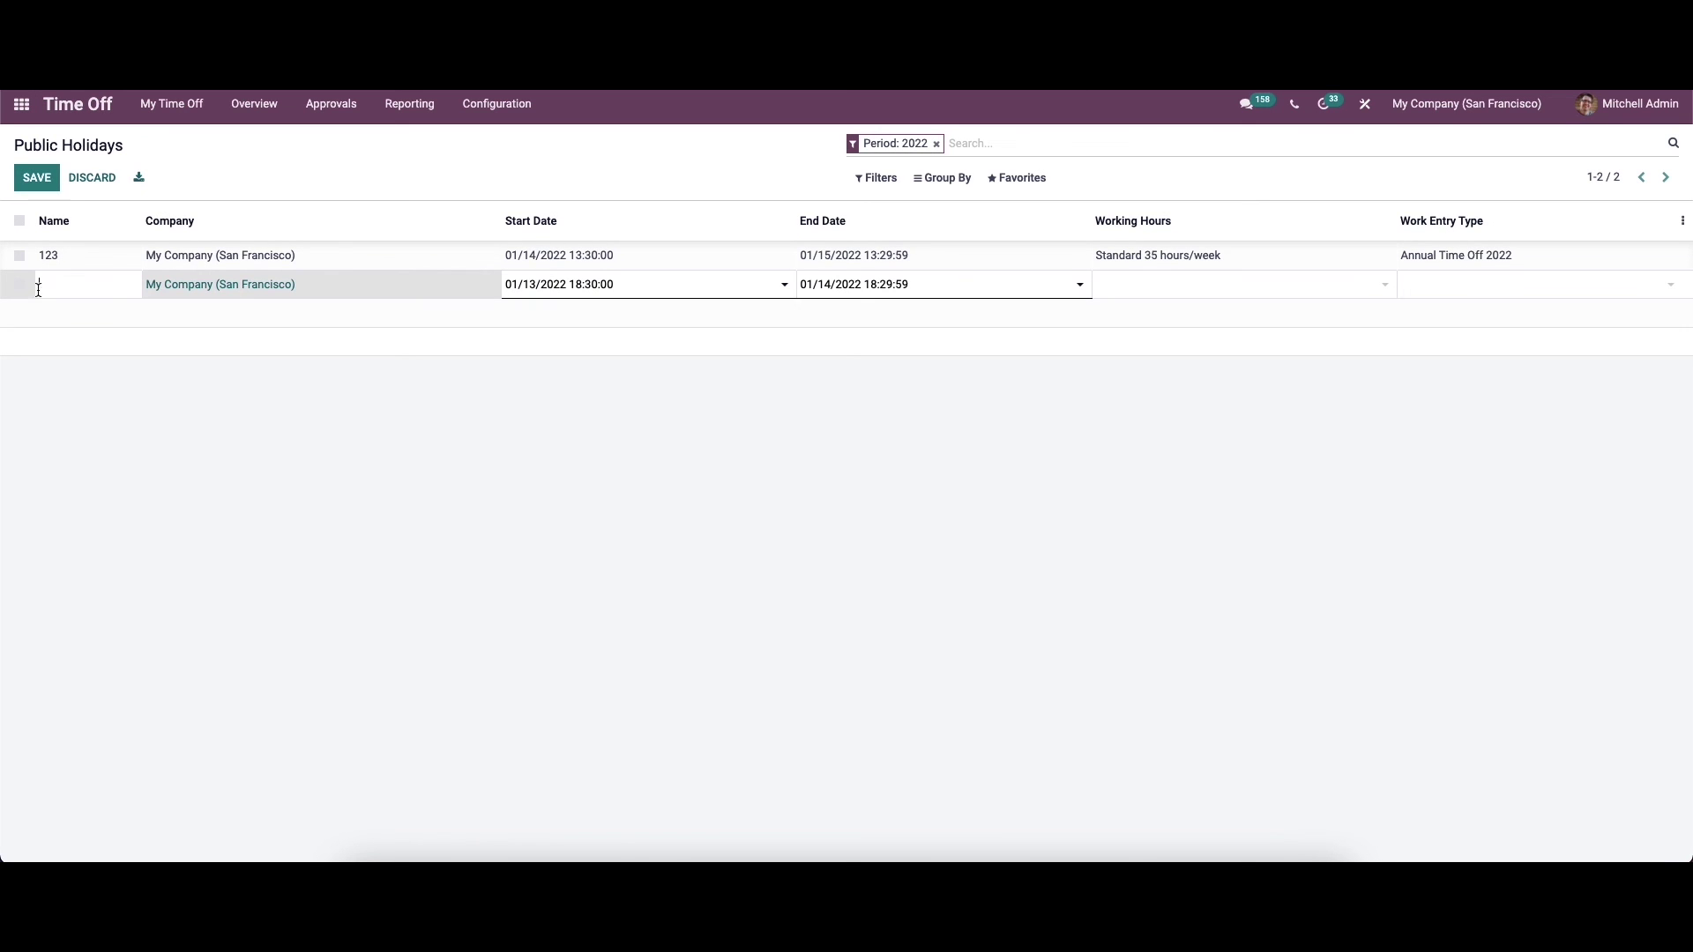
left_click(90, 186)
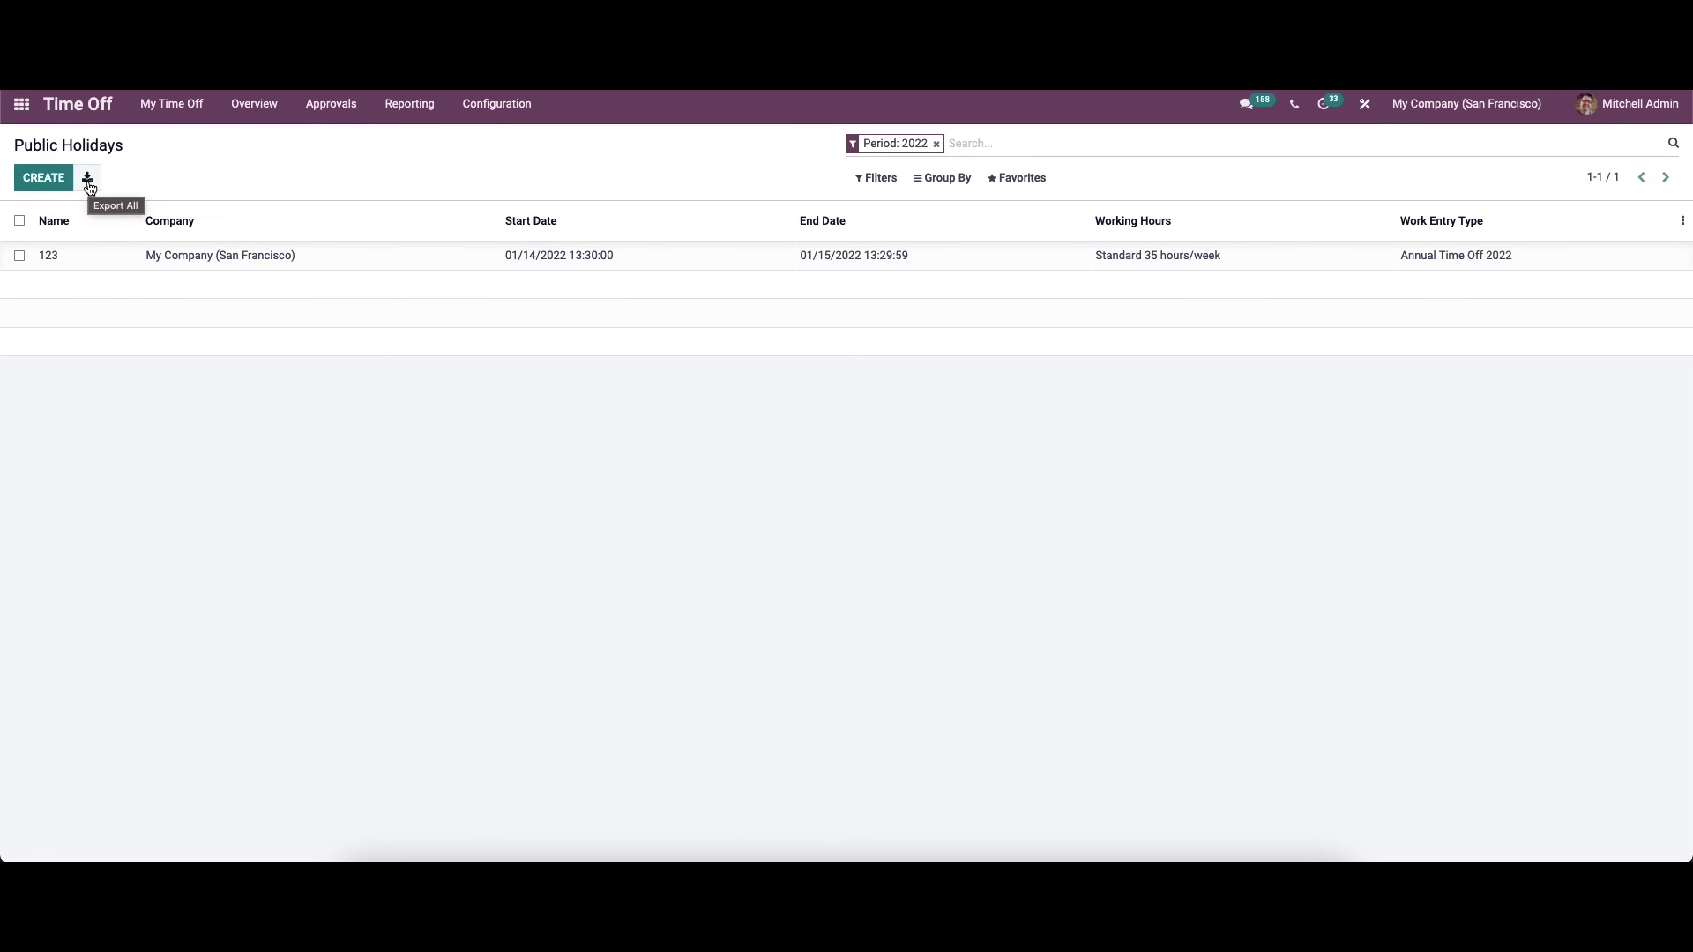
- View the time off report by employee as a graph, pivot table and calendar, and return to the graph
left_click(425, 104)
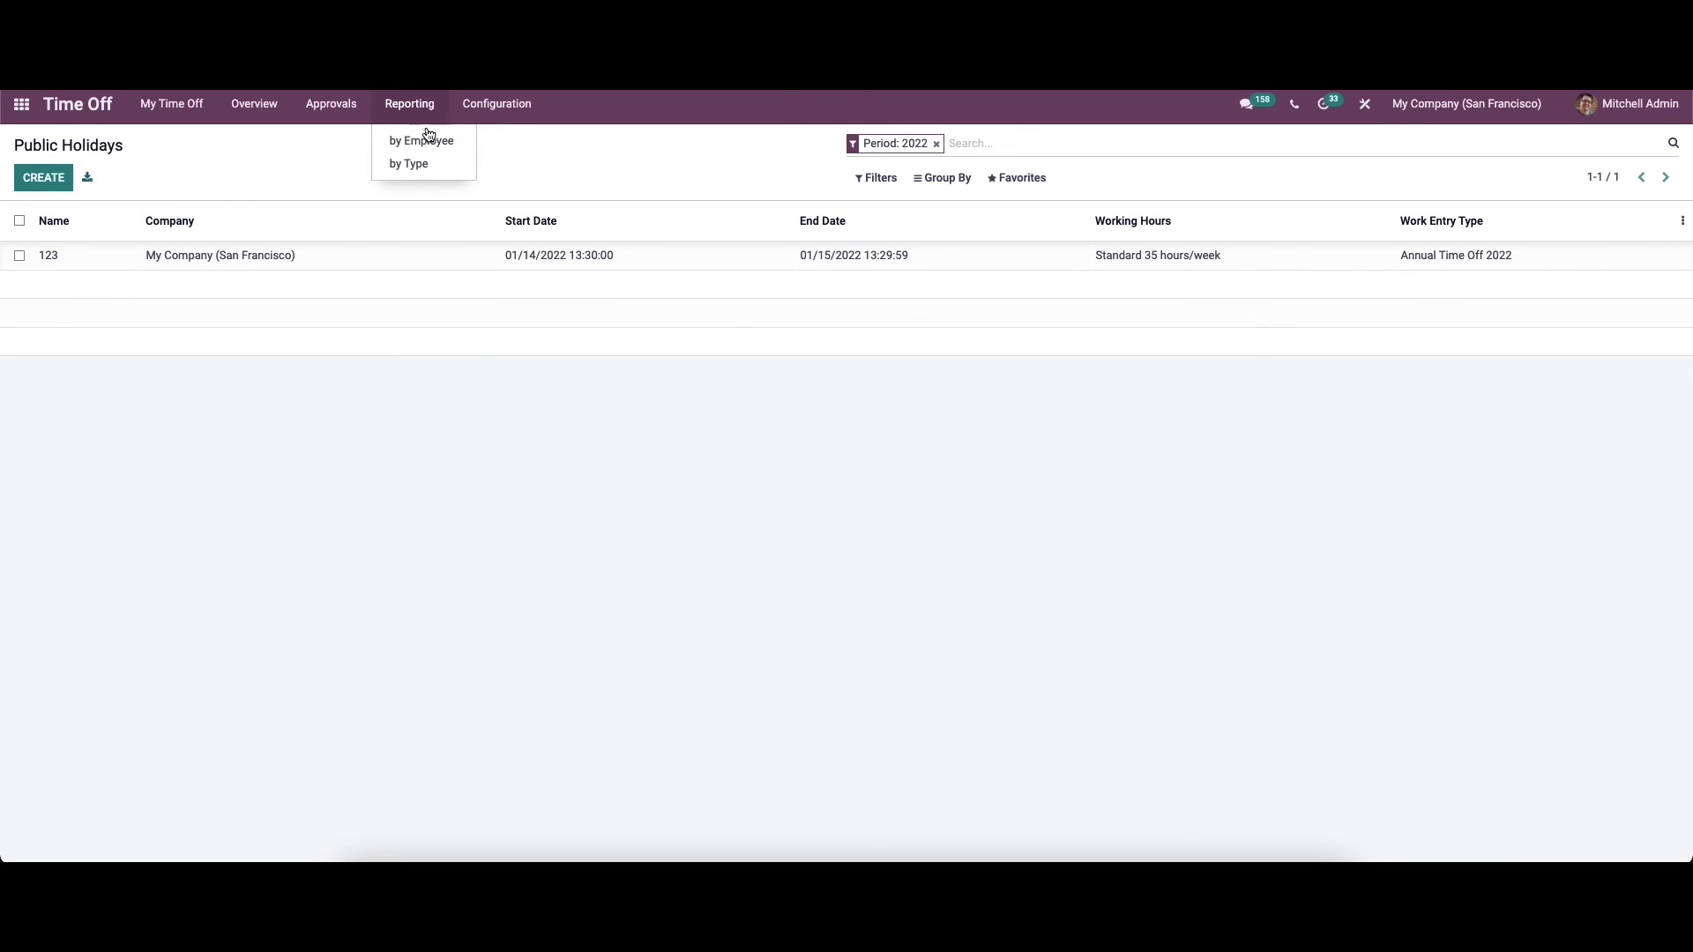
left_click(425, 137)
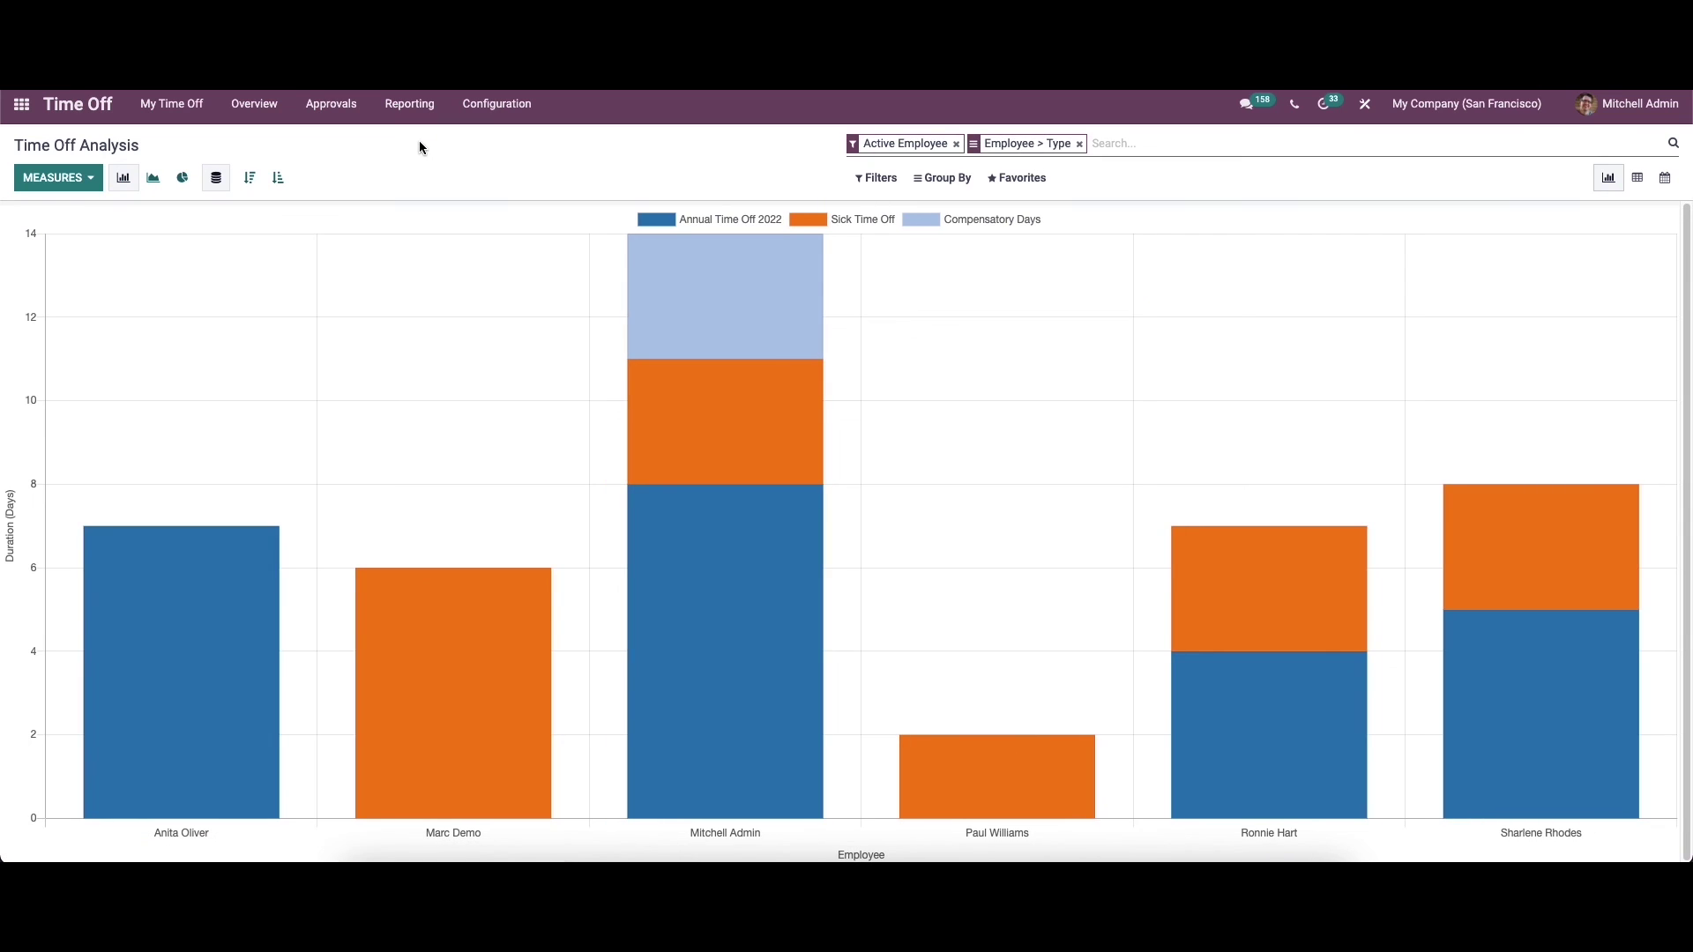
left_click(409, 104)
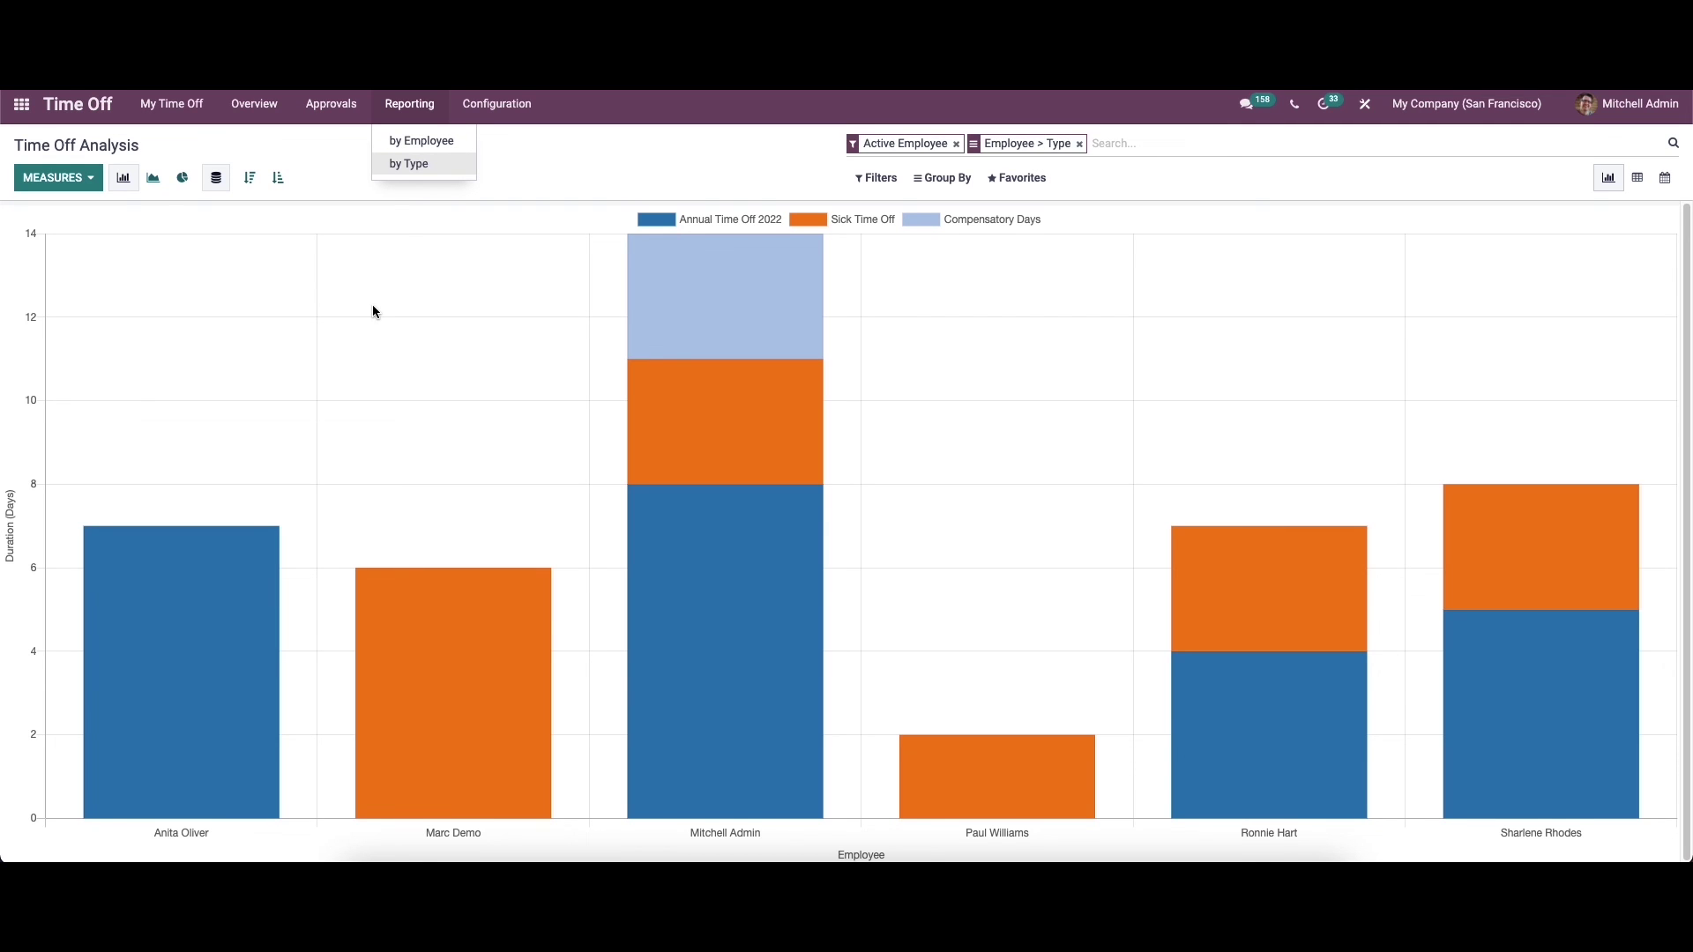
left_click(1640, 183)
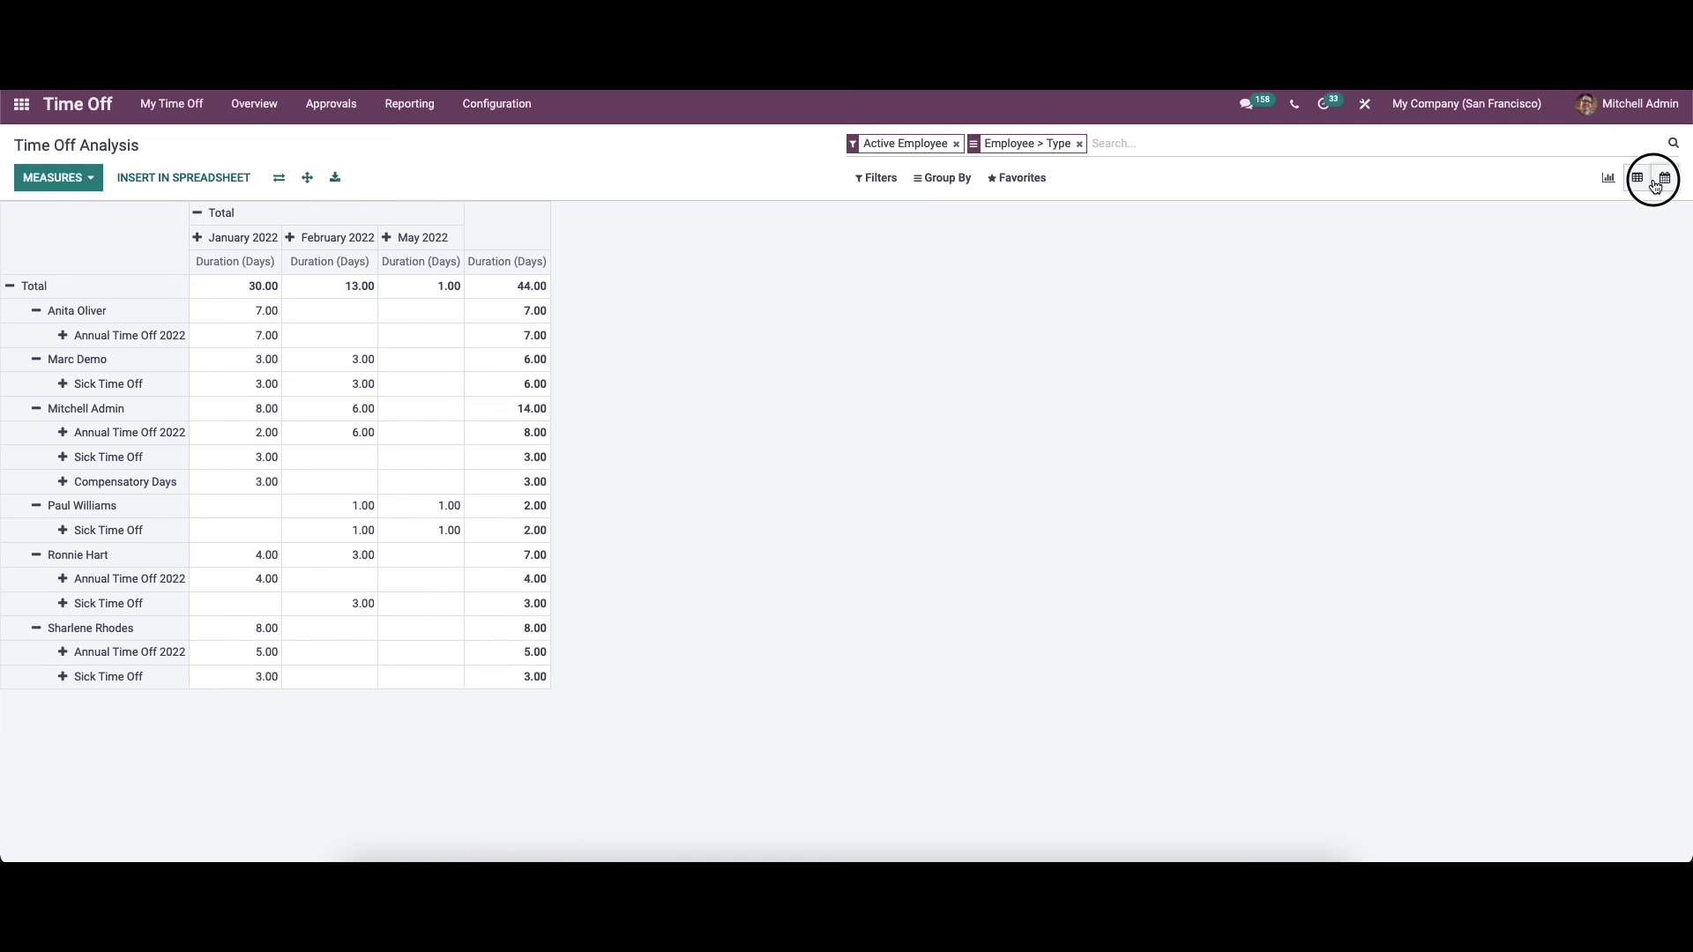
left_click(1666, 181)
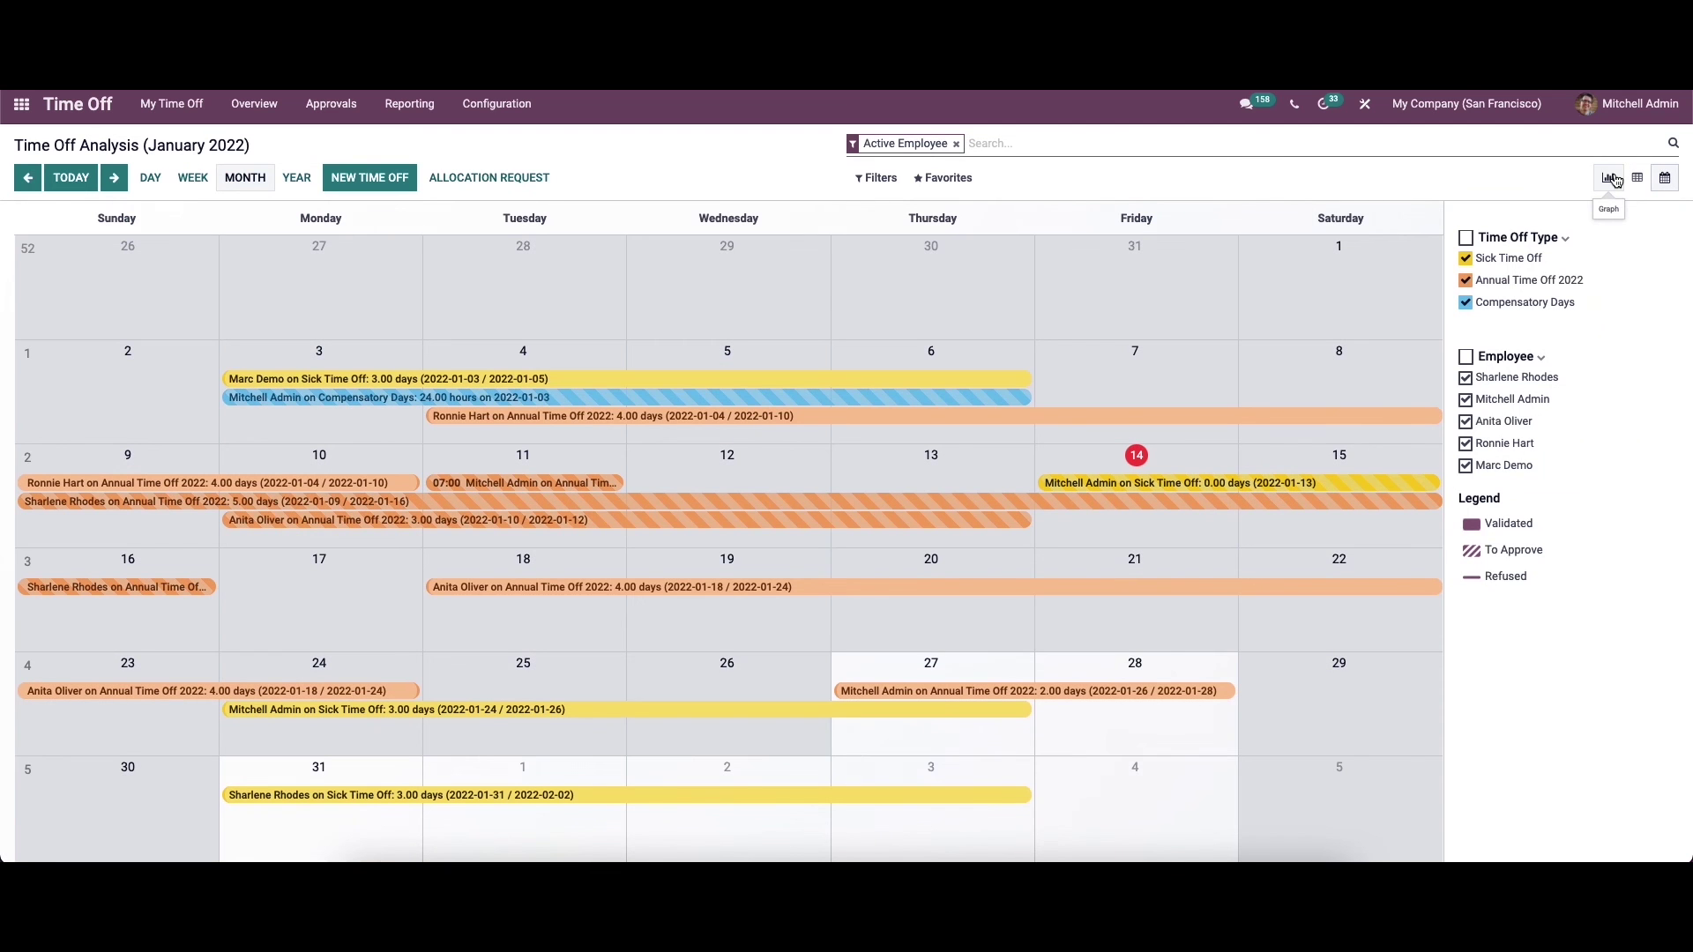
left_click(1612, 179)
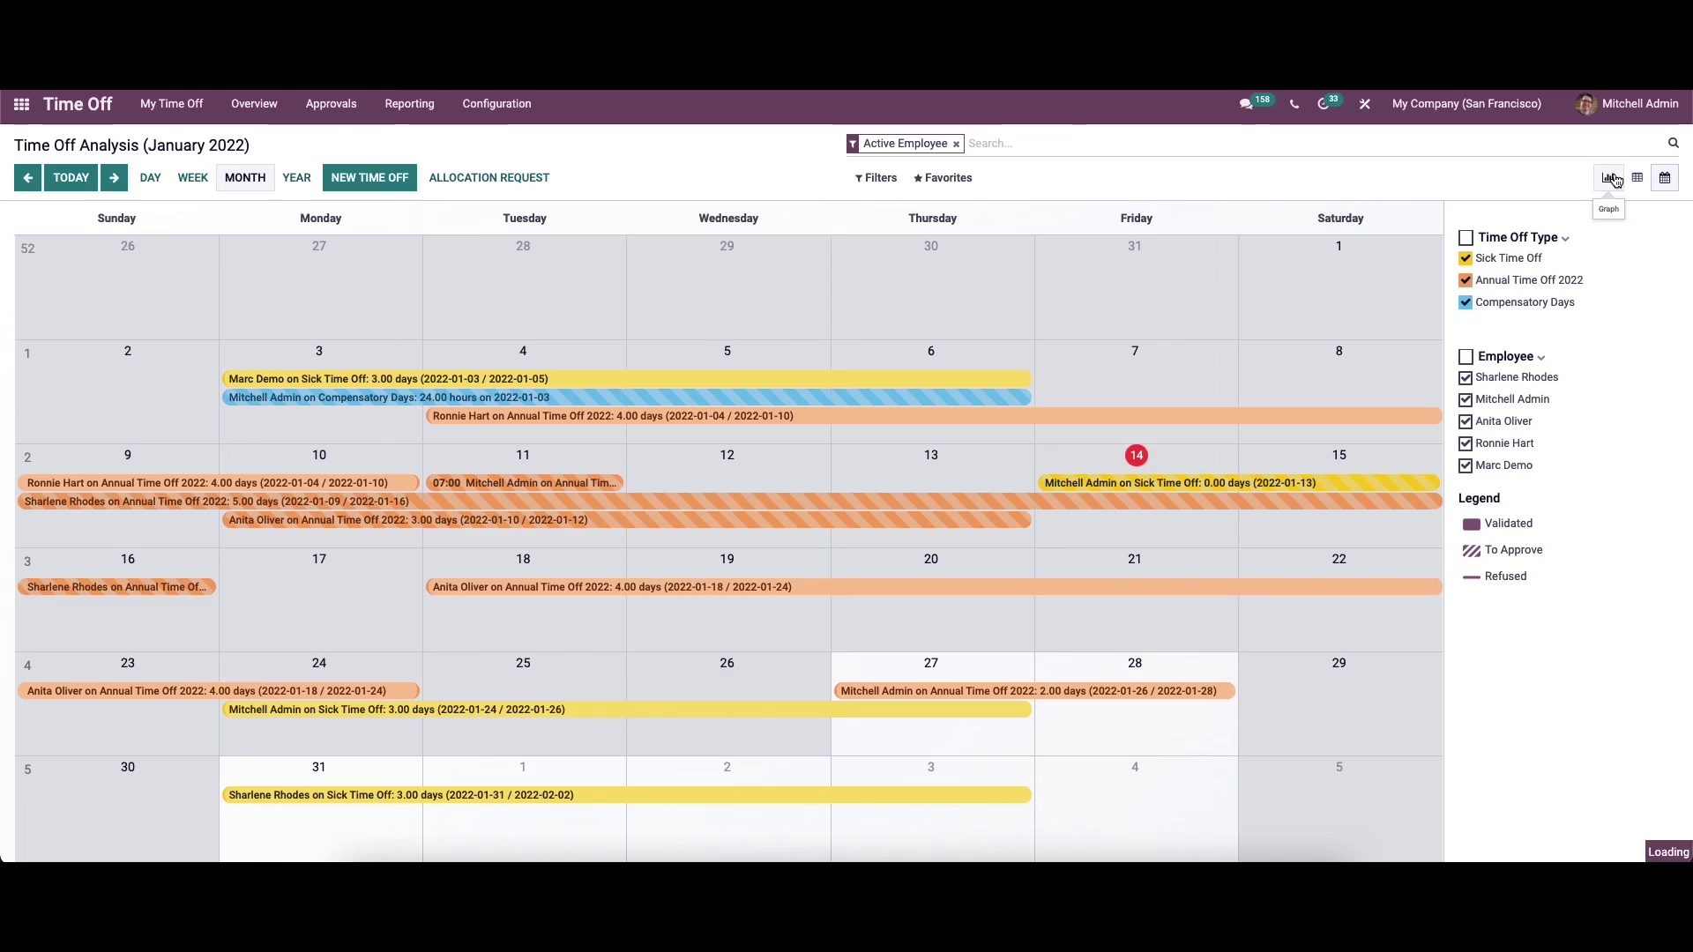
- Open the time off report by type and remove the Type grouping to list the individual records
left_click(407, 105)
left_click(407, 165)
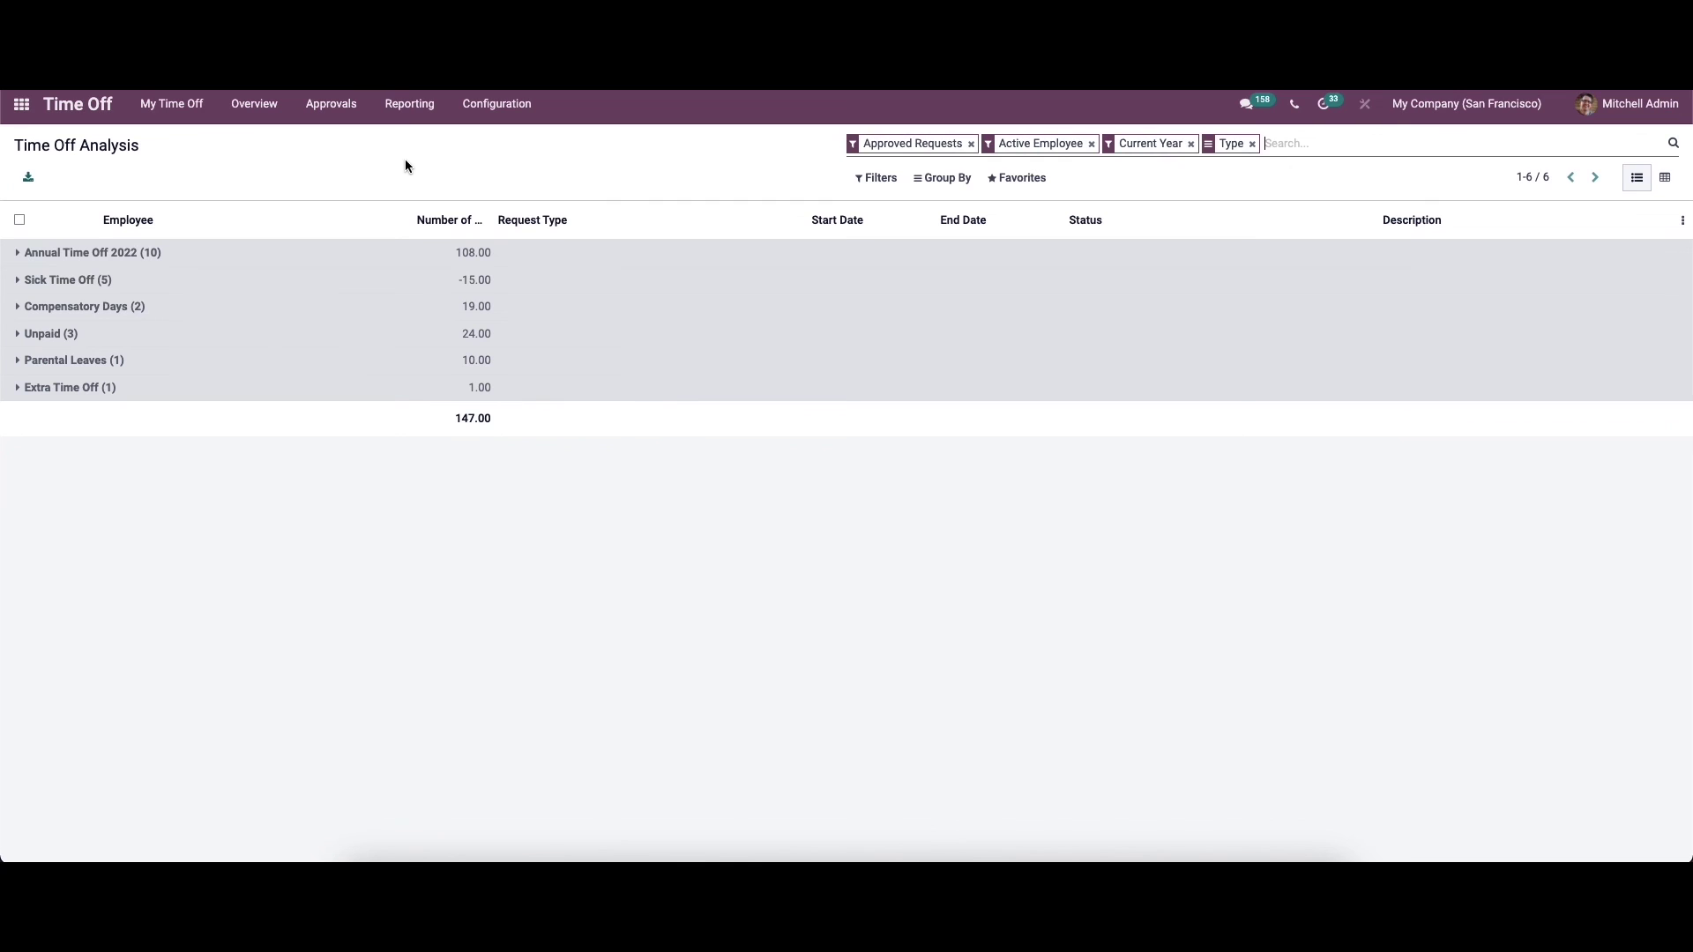
left_click(1251, 144)
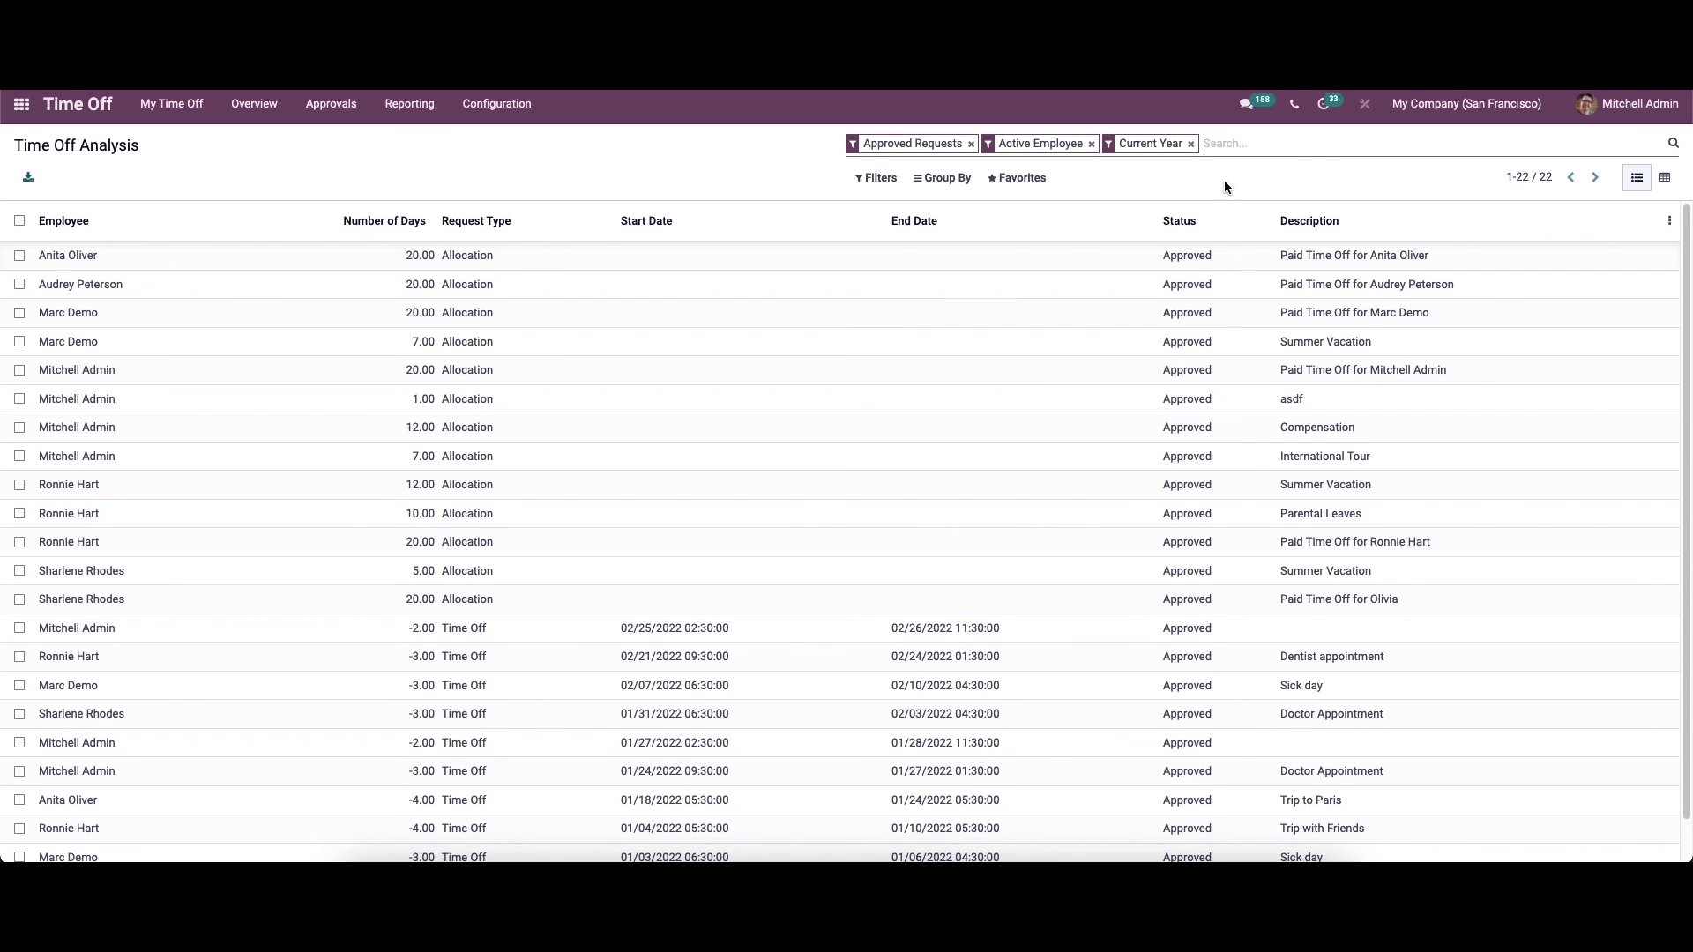